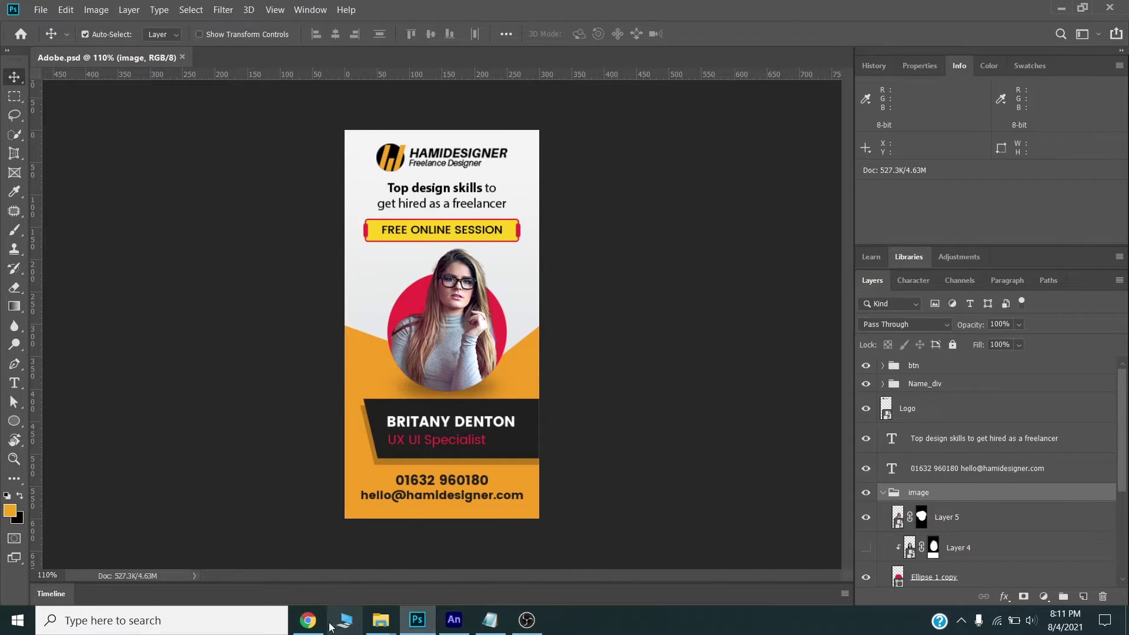
Replay the published half_page banner animation in the browser and compare it with the Photoshop design.
click(308, 622)
click(63, 39)
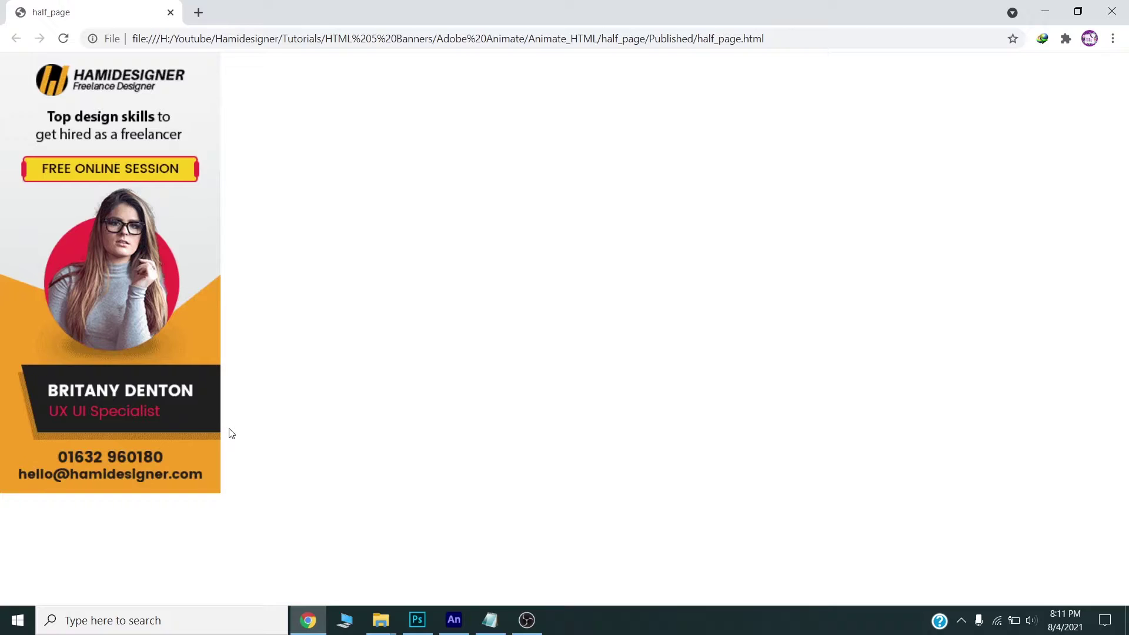
key(alt+Tab)
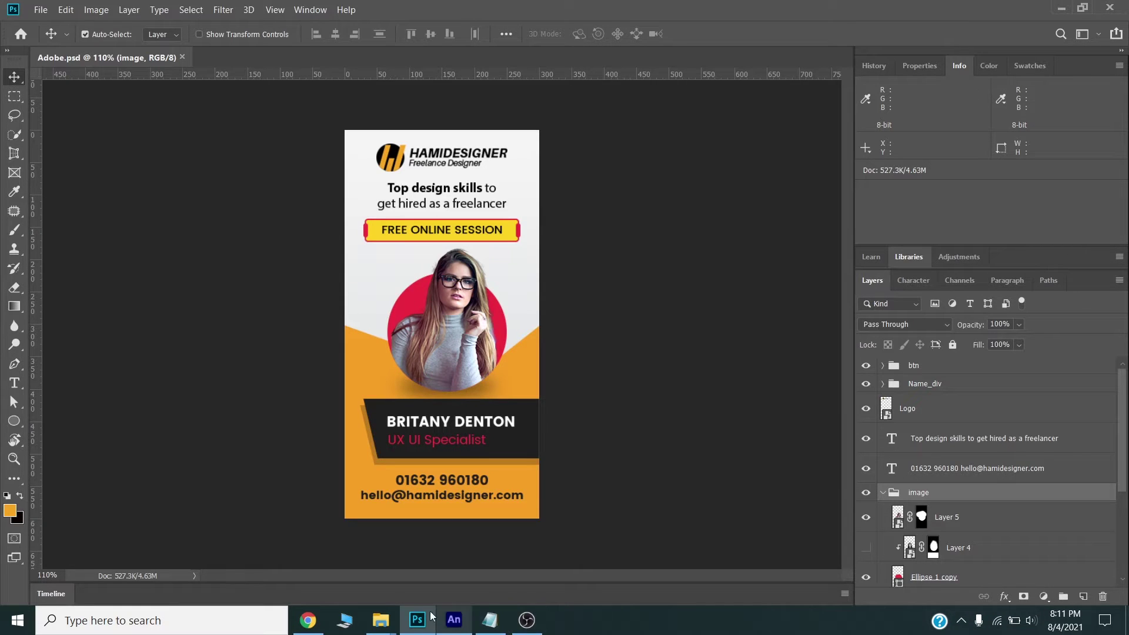
click(308, 622)
click(63, 38)
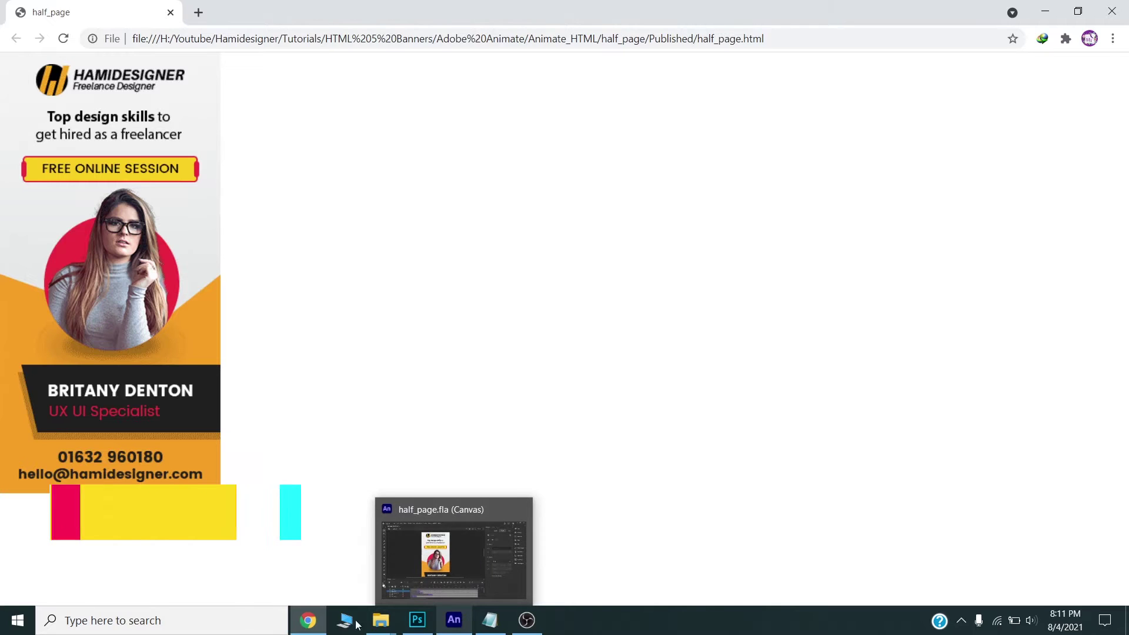
Switch to Photoshop and toggle the visibility of the btn and Name_div groups to check what each contains.
click(429, 627)
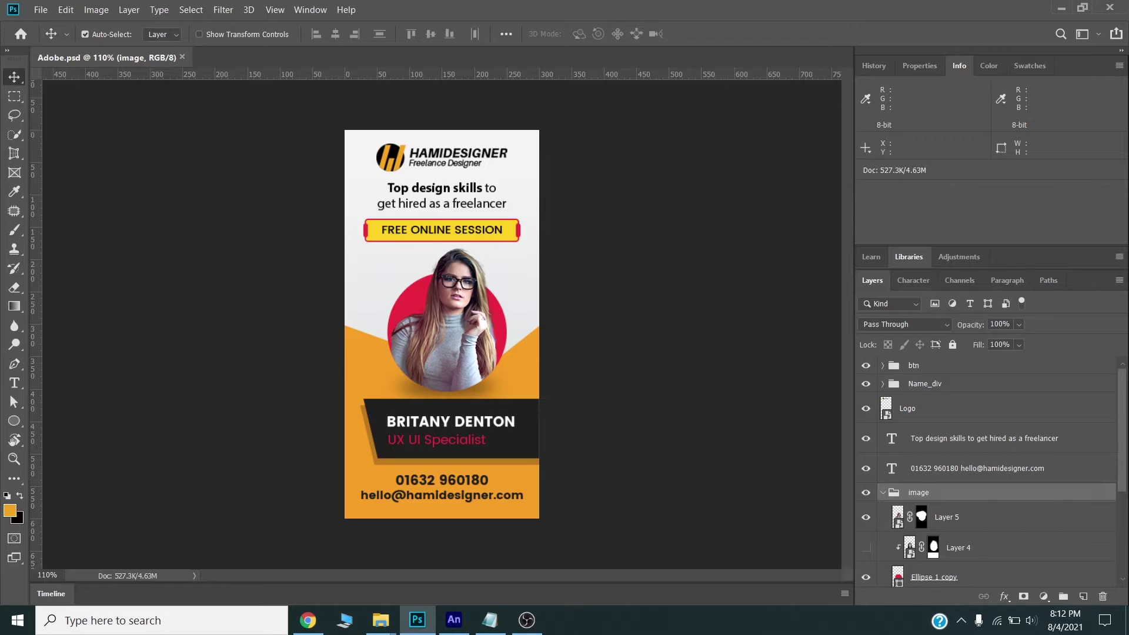
click(865, 367)
click(865, 366)
click(866, 384)
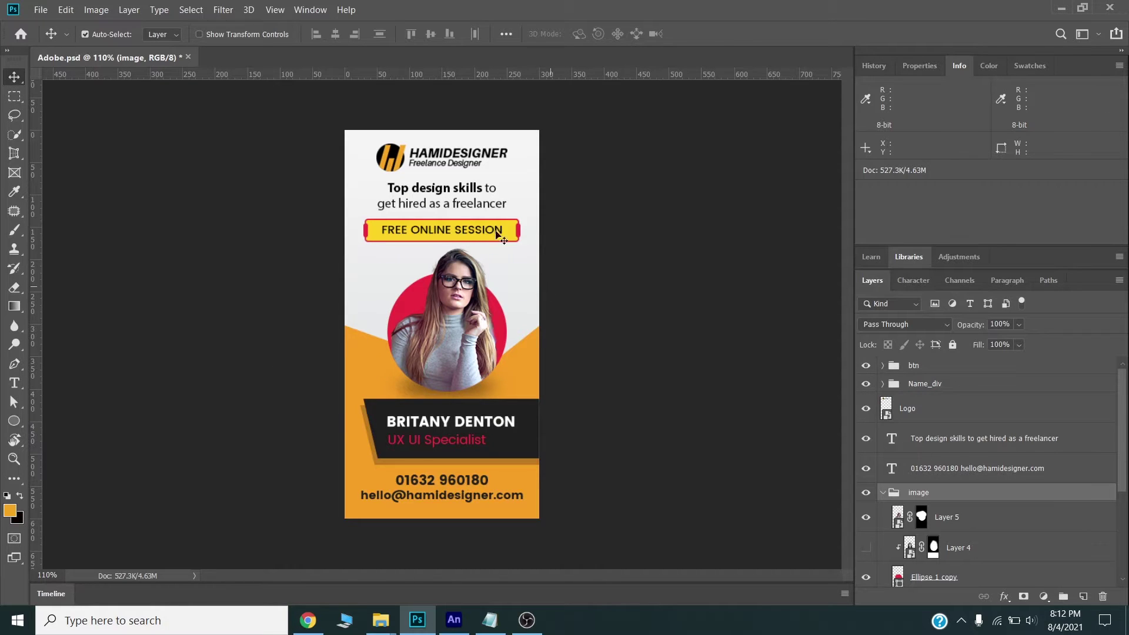
Start a quick PNG export of the Logo layer, keeping the logo in its original position.
click(397, 160)
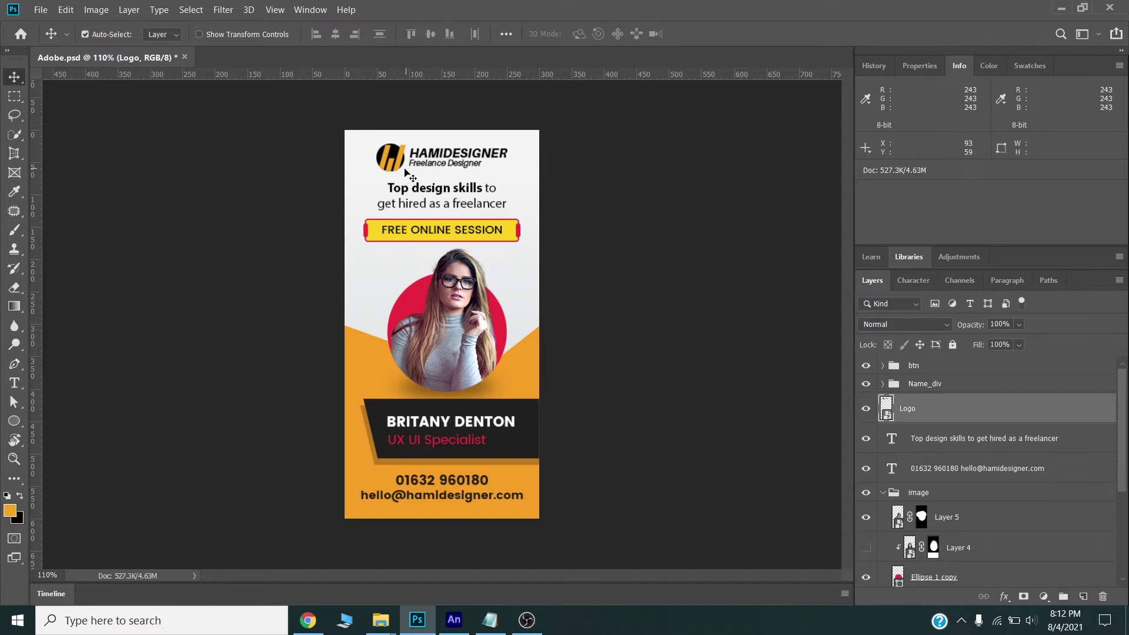
drag(394, 165, 396, 160)
key(ctrl+z)
right_click(930, 413)
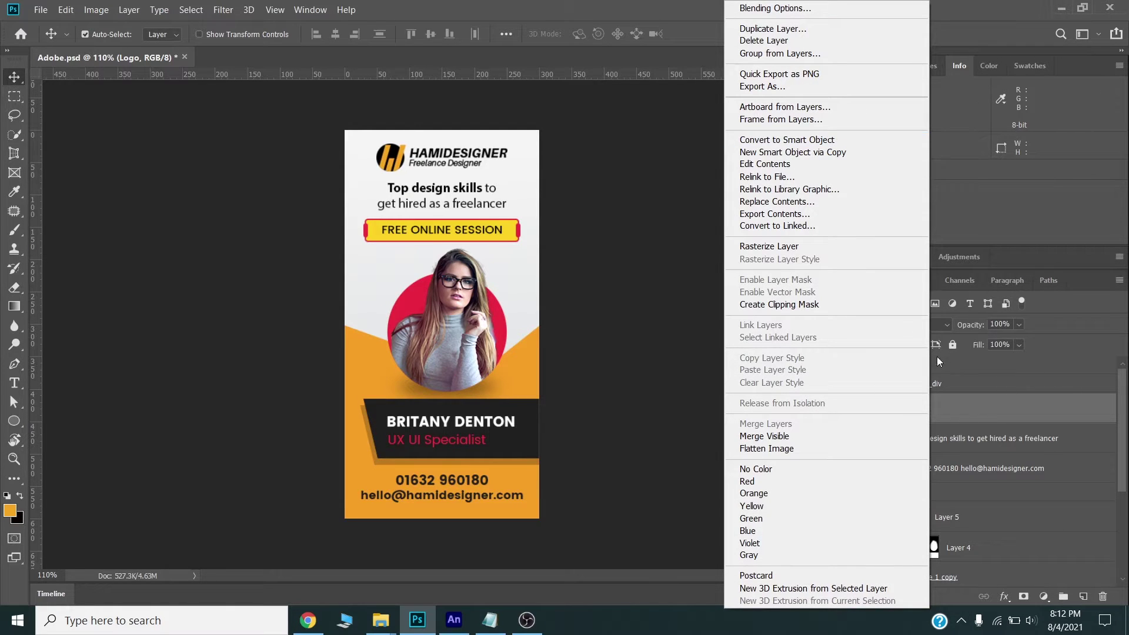
click(783, 74)
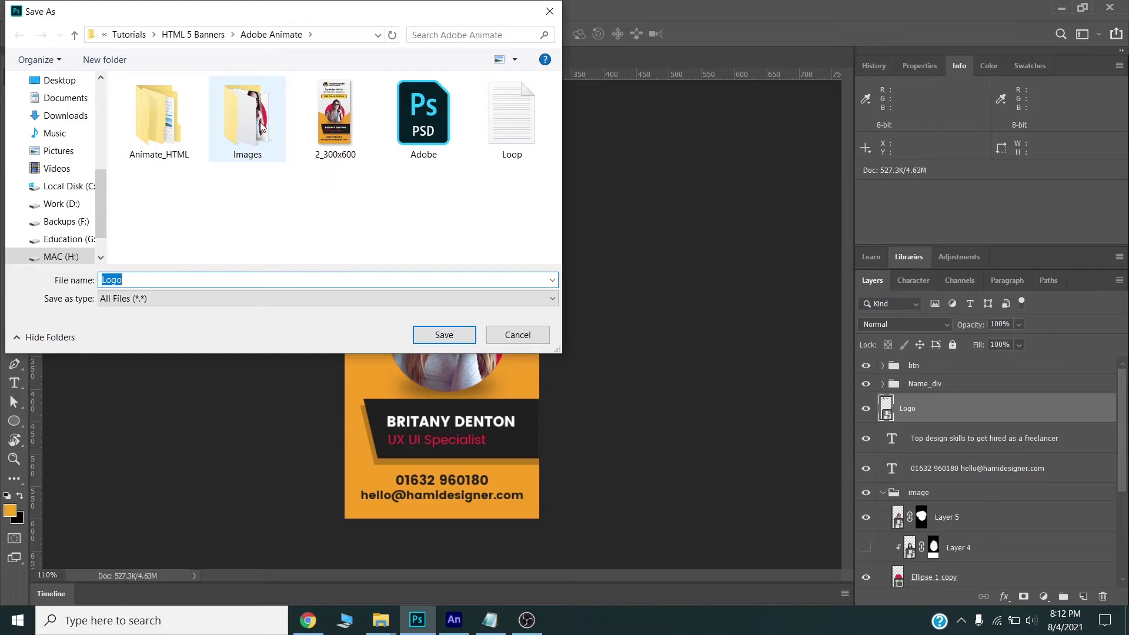
Examine the exported banner element images in the Adobe Animate project's Images folder.
double_click(260, 125)
scroll(467, 193, down, 1)
scroll(466, 190, up, 1)
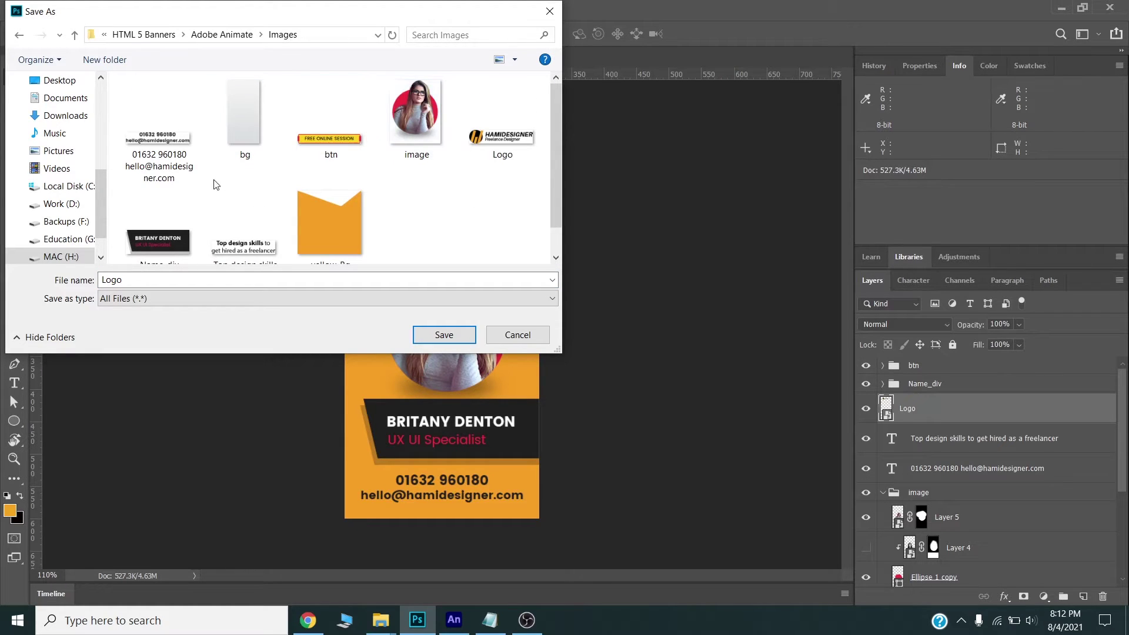
scroll(387, 186, down, 1)
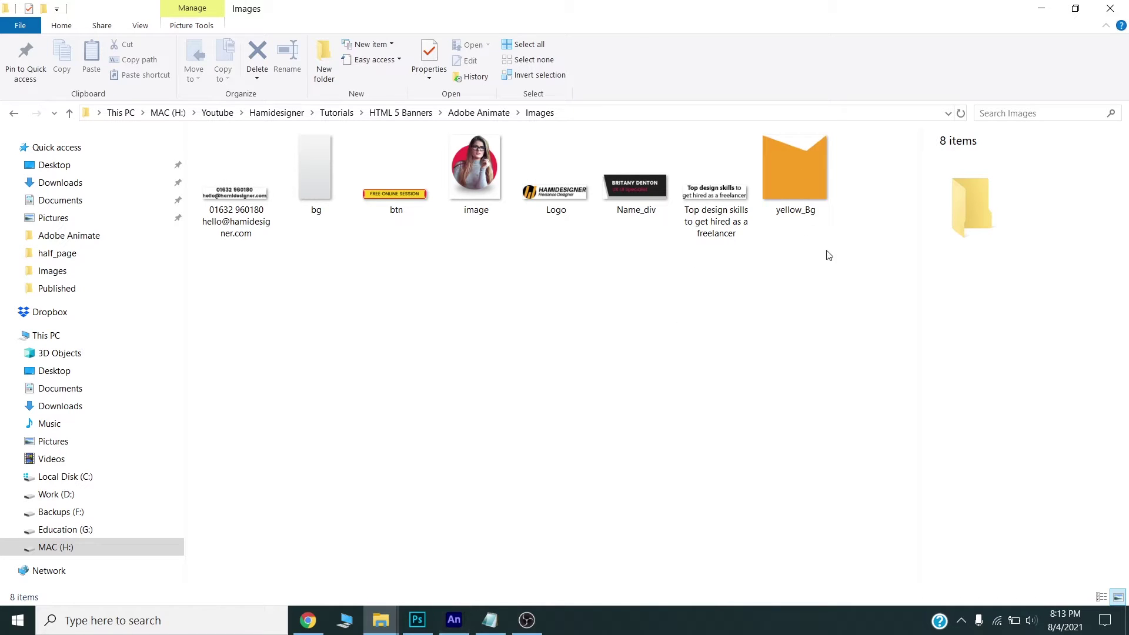
drag(822, 176, 243, 255)
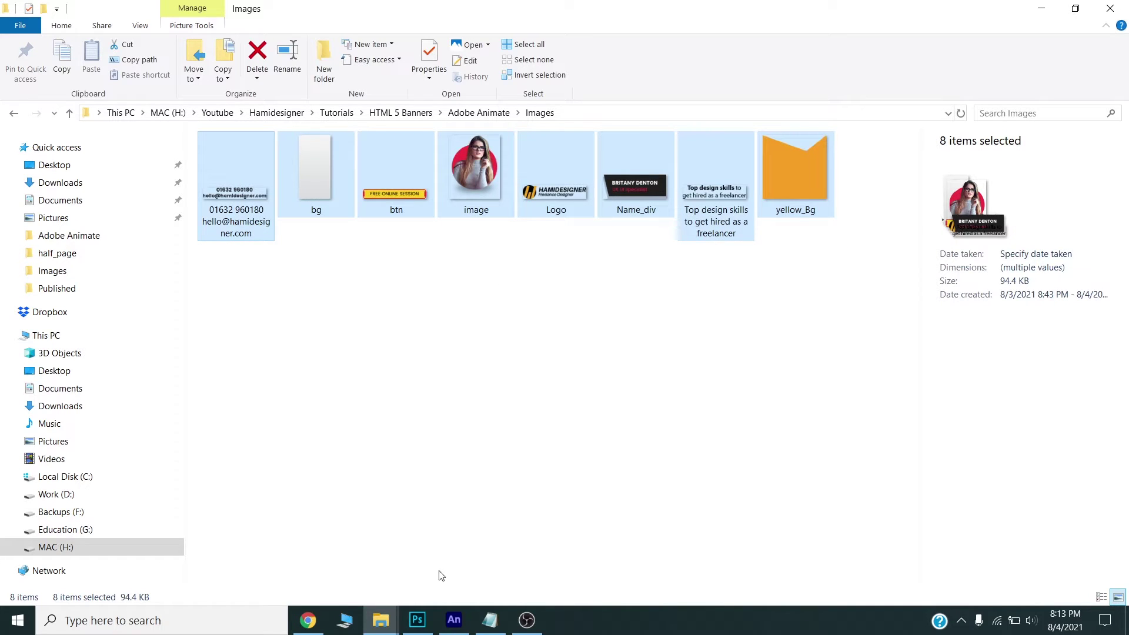
Switch to Animate and create an HTML5 Canvas document from the Half-page Ad preset, 300 x 600 at 30 fps.
click(454, 619)
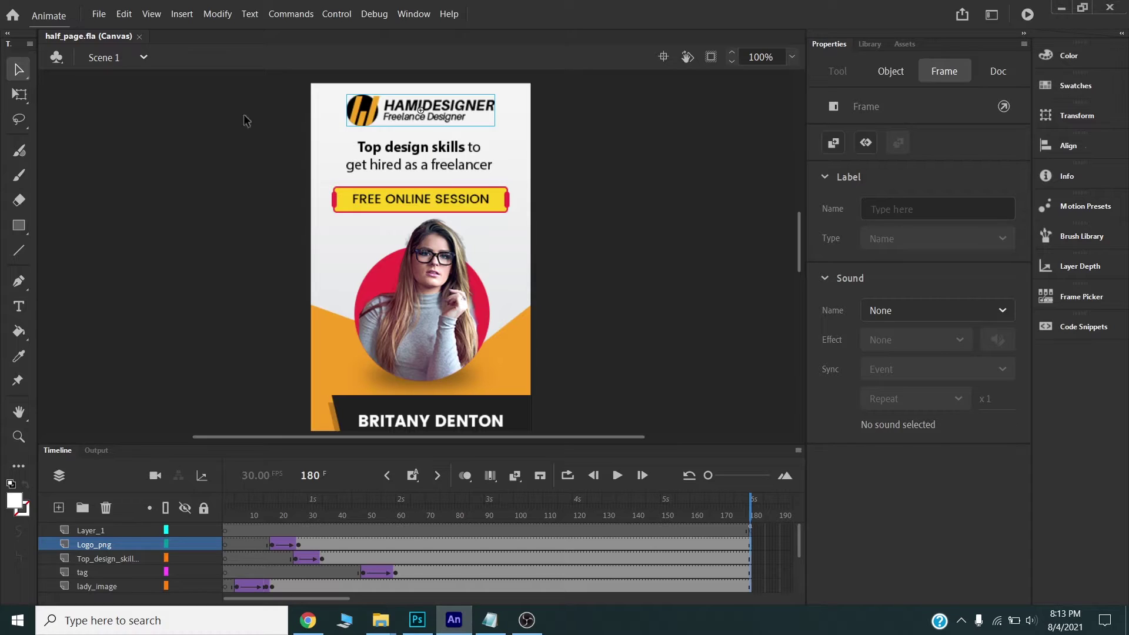
click(98, 17)
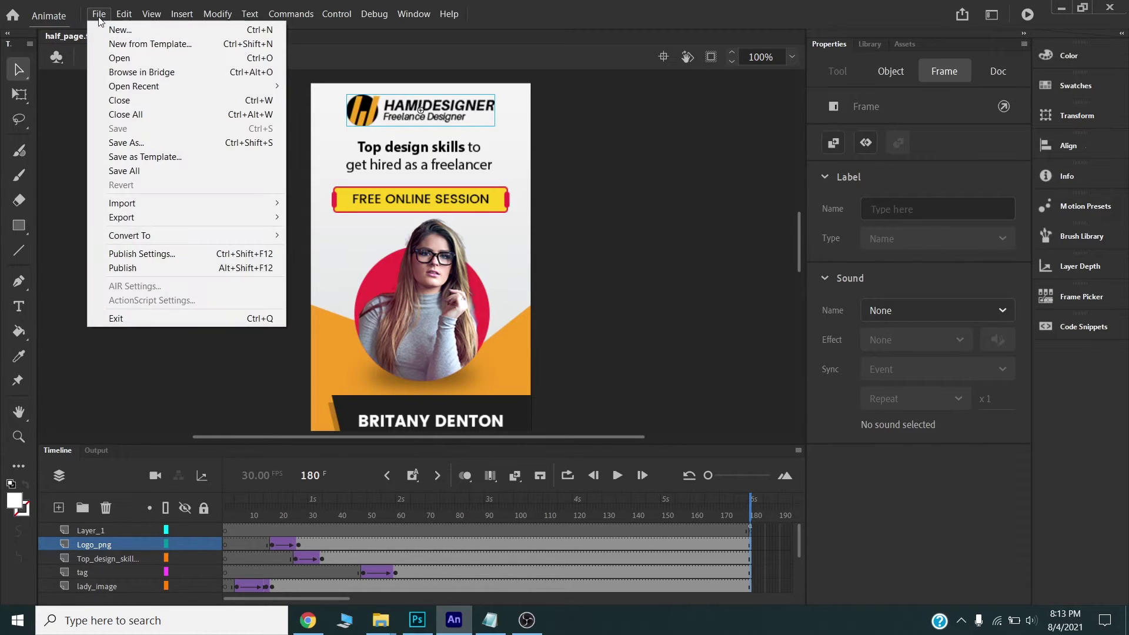
click(113, 29)
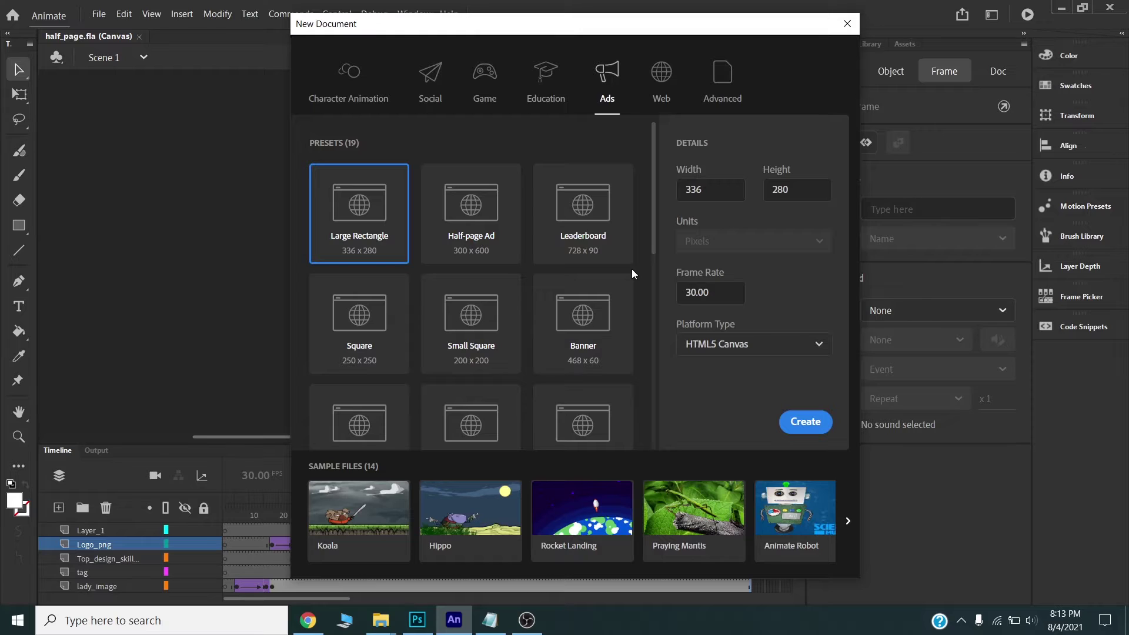
click(468, 239)
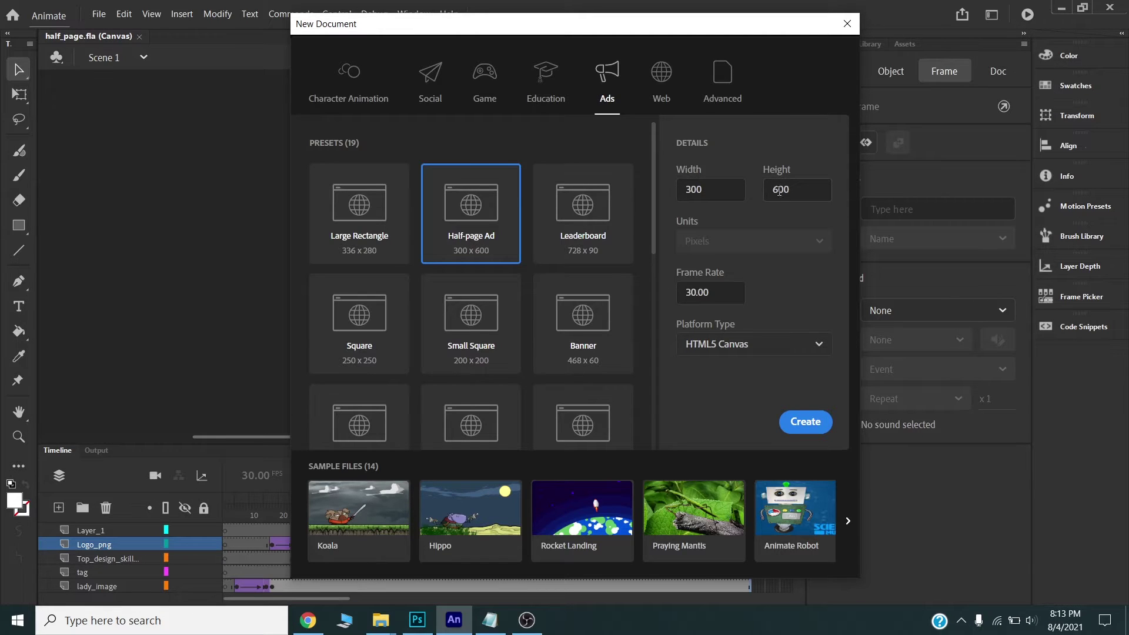
click(806, 421)
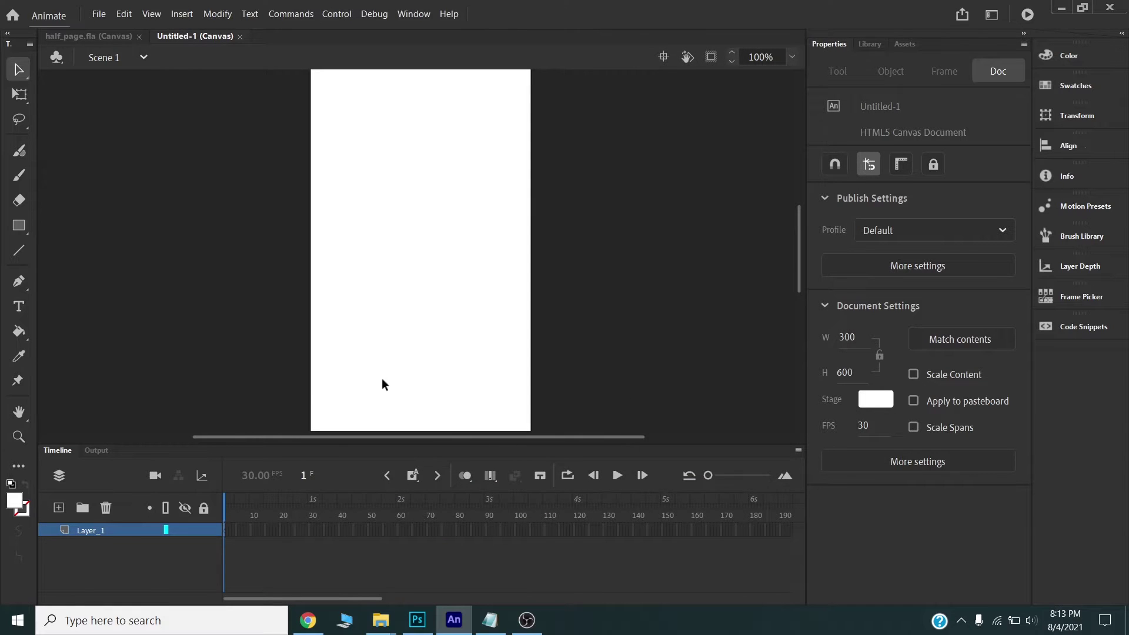
scroll(412, 197, up, 2)
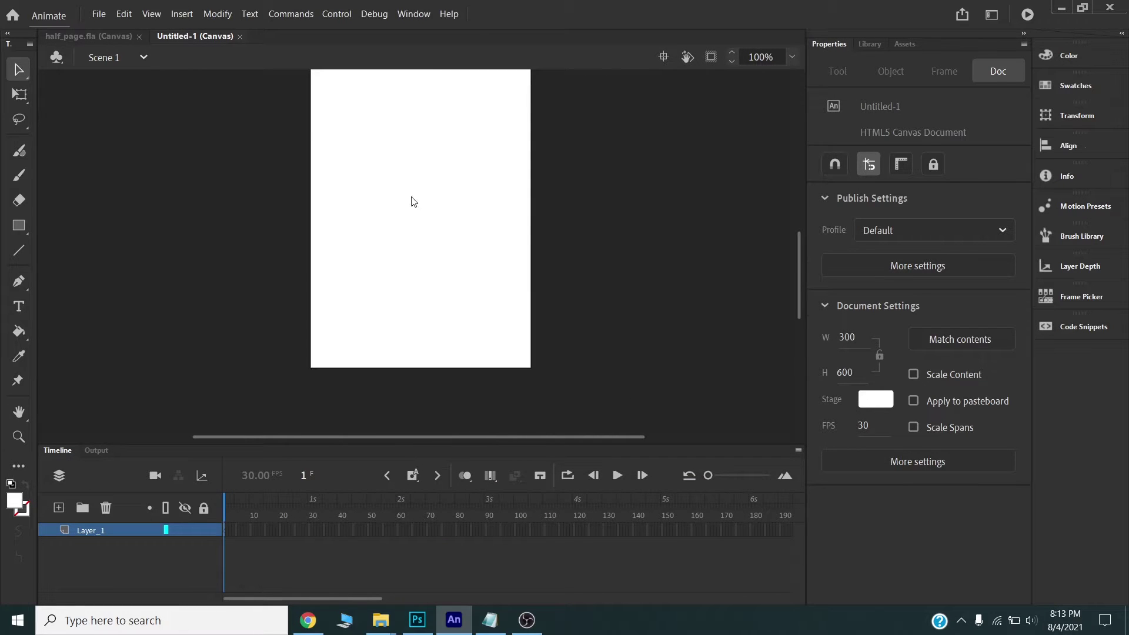
Import all eight images from the Images folder onto the stage of the new document.
mouse_move(380, 621)
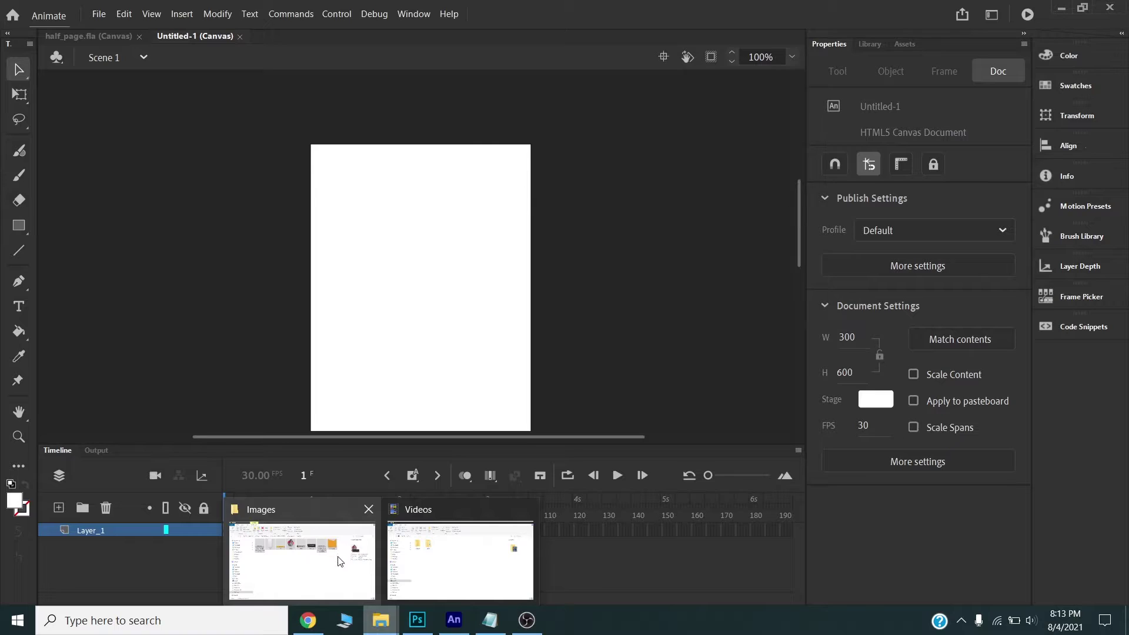
click(340, 559)
drag(812, 265, 244, 170)
drag(811, 189, 449, 364)
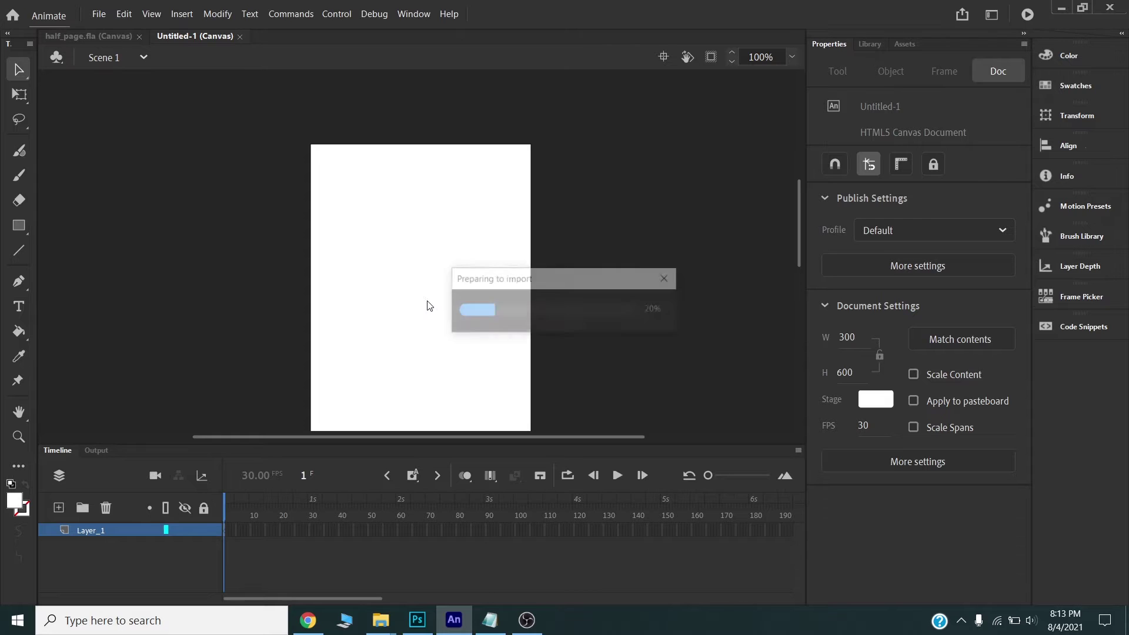
Select all the imported bitmaps on the stage and distribute them to separate layers.
scroll(542, 217, down, 4)
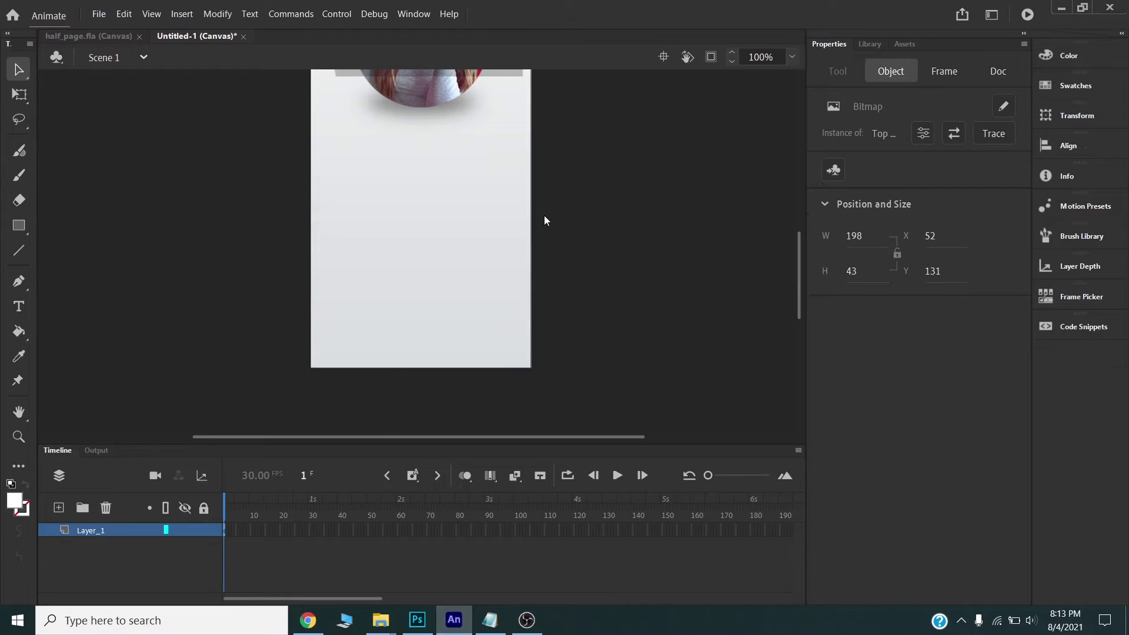
scroll(315, 171, up, 6)
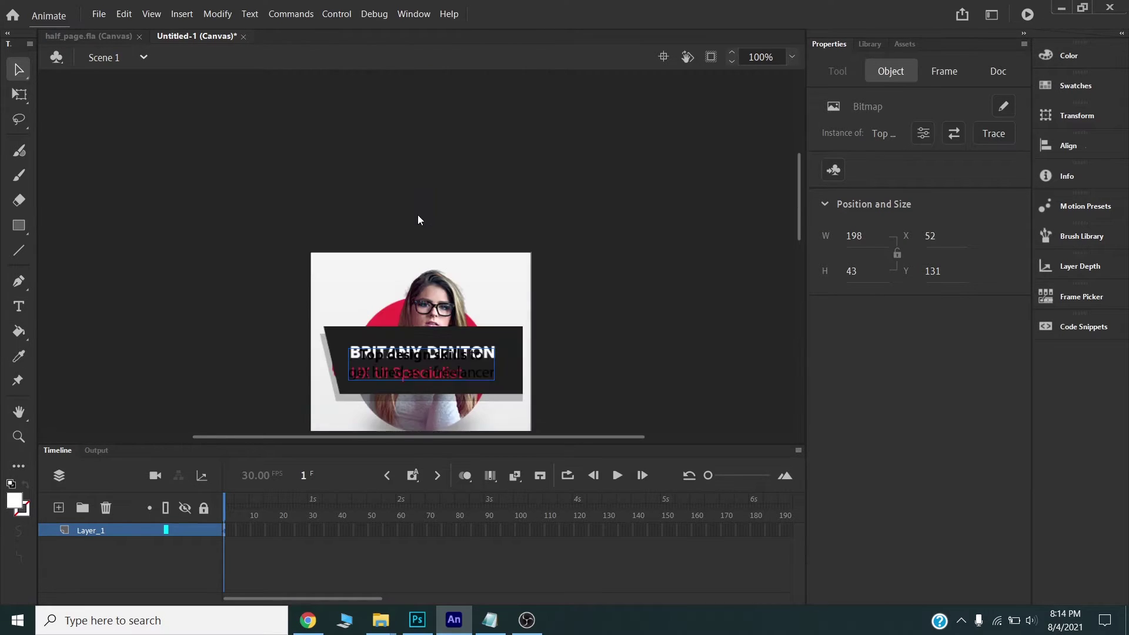
scroll(537, 216, down, 2)
drag(259, 184, 574, 369)
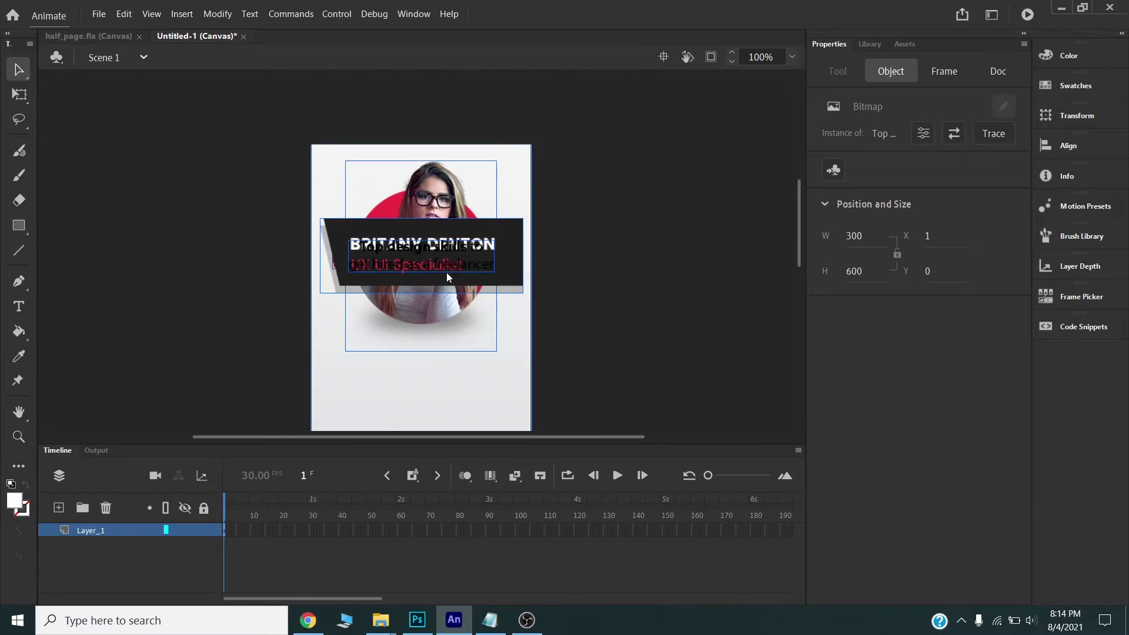
right_click(448, 276)
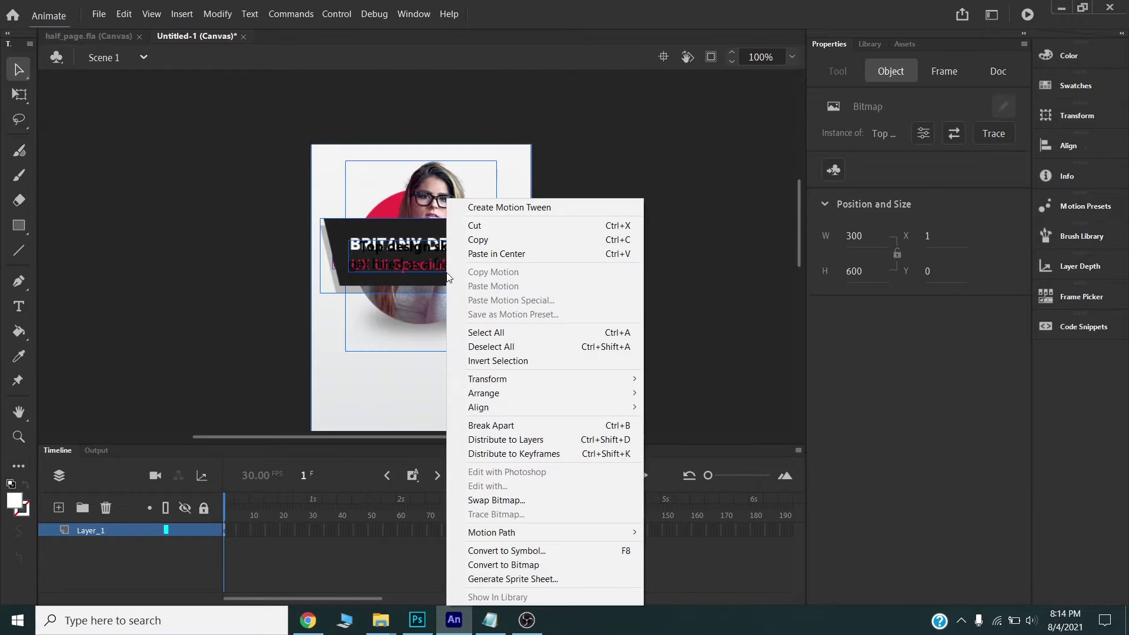
click(512, 441)
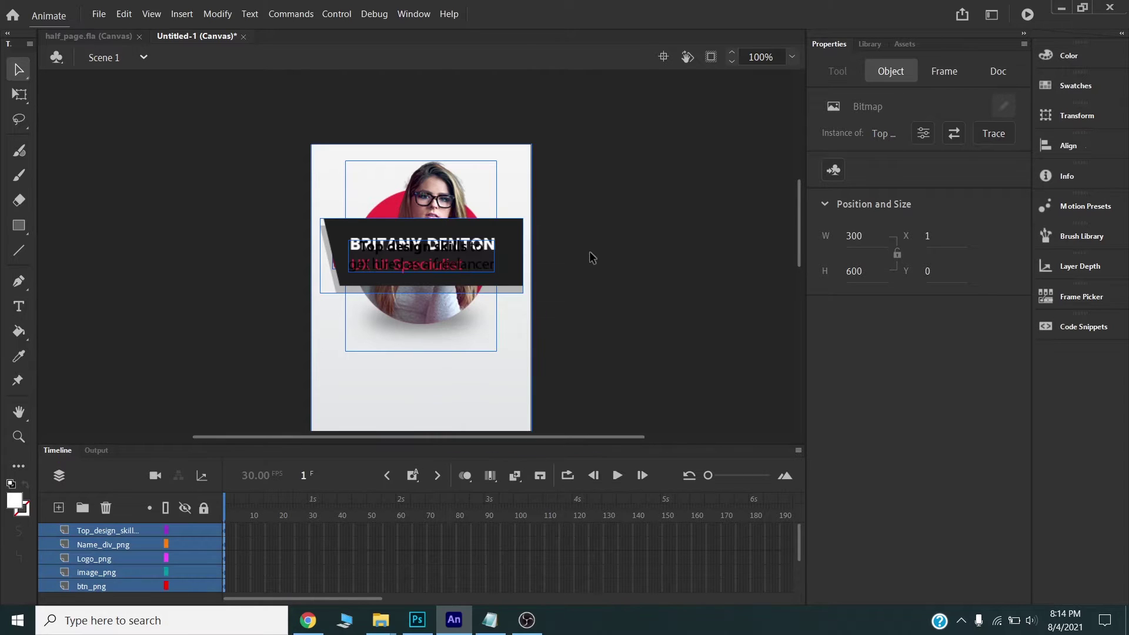
scroll(590, 258, down, 5)
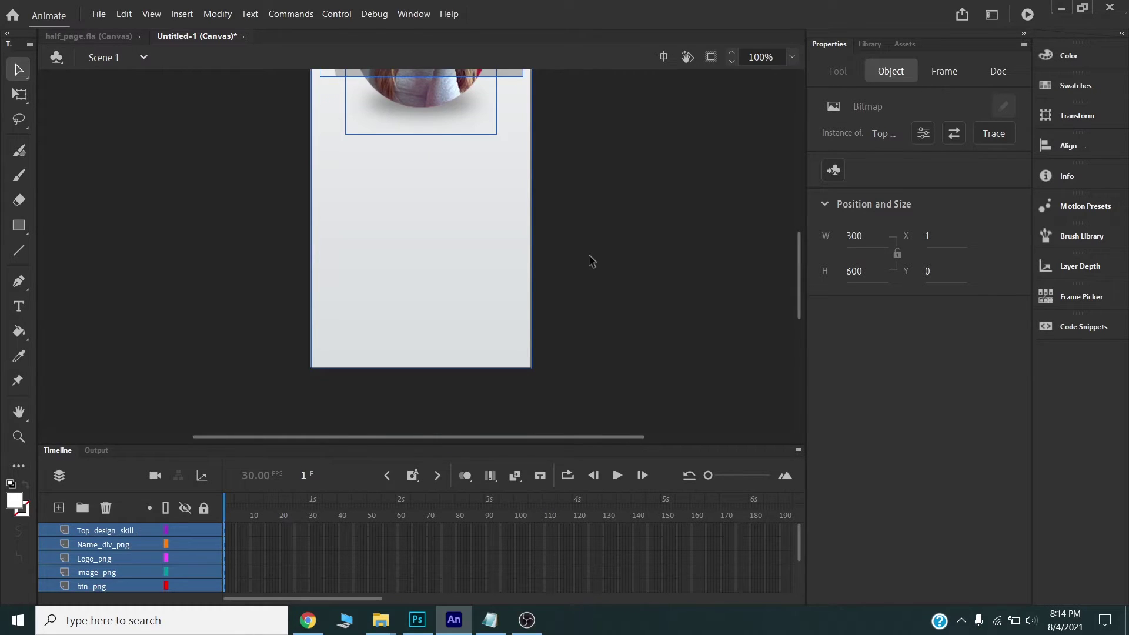
Copy the complete merged banner design from Photoshop and paste it onto a new layer in Animate.
click(417, 619)
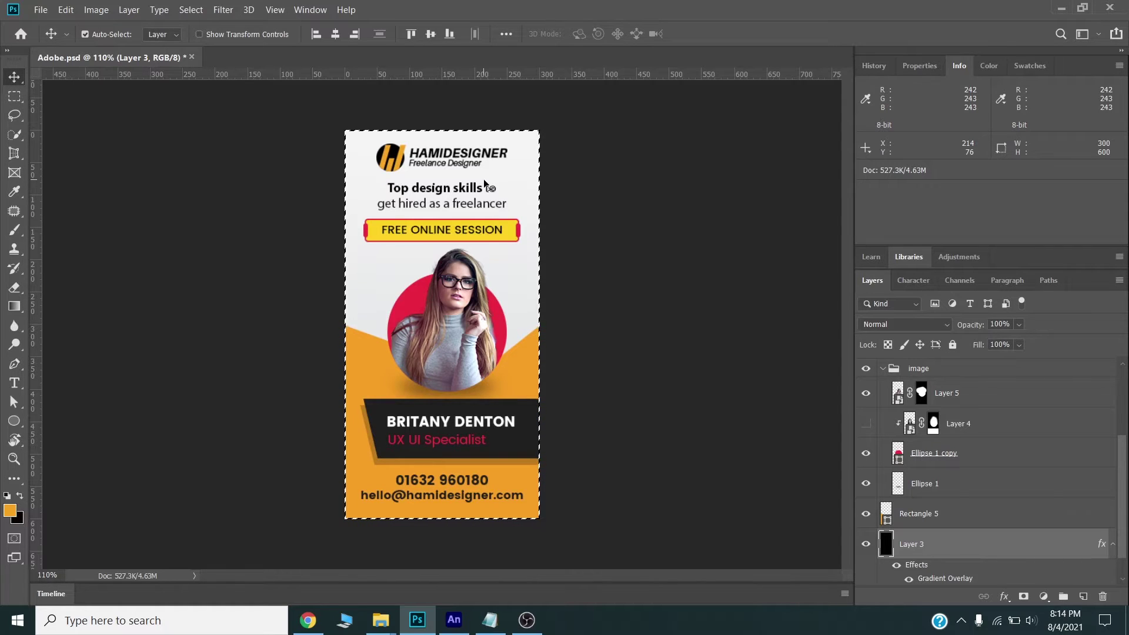
key(ctrl)
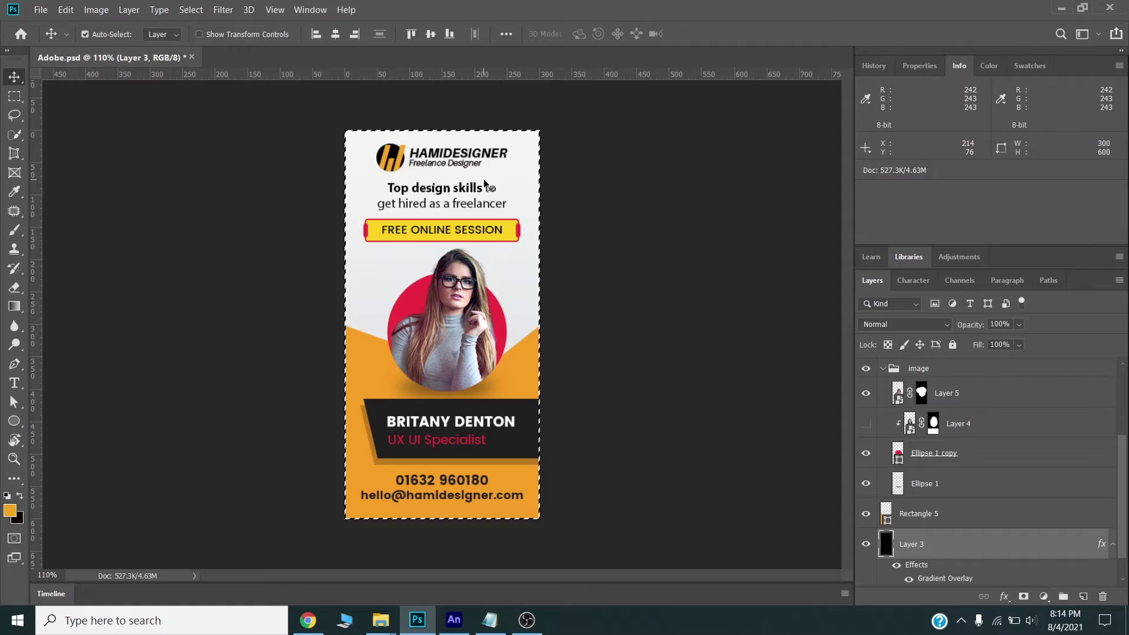
click(469, 621)
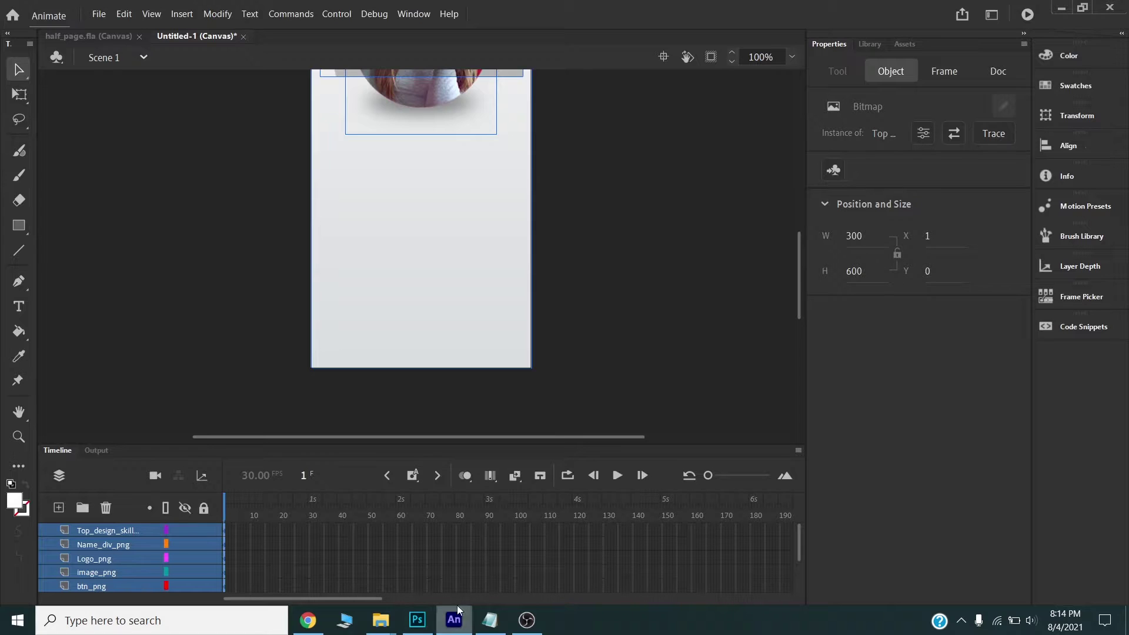
click(58, 507)
drag(104, 559, 108, 529)
key(ctrl+v)
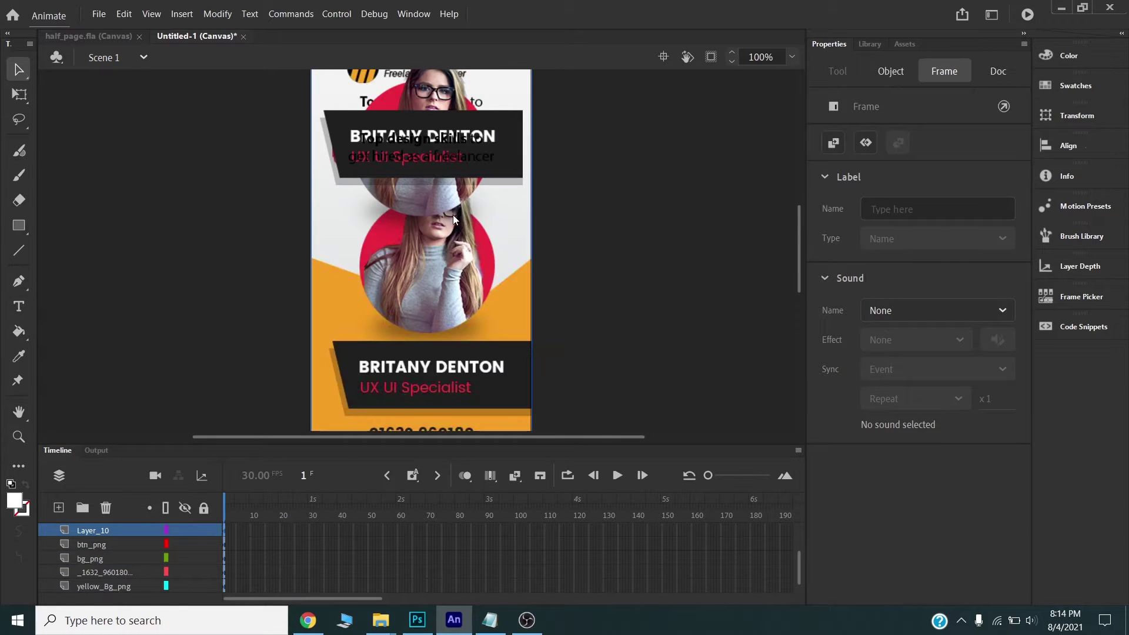
Move the pasted reference banner off the stage to its left side, at about X -322, Y 0.
drag(479, 324, 225, 311)
scroll(447, 267, up, 2)
scroll(480, 252, down, 2)
scroll(482, 254, down, 2)
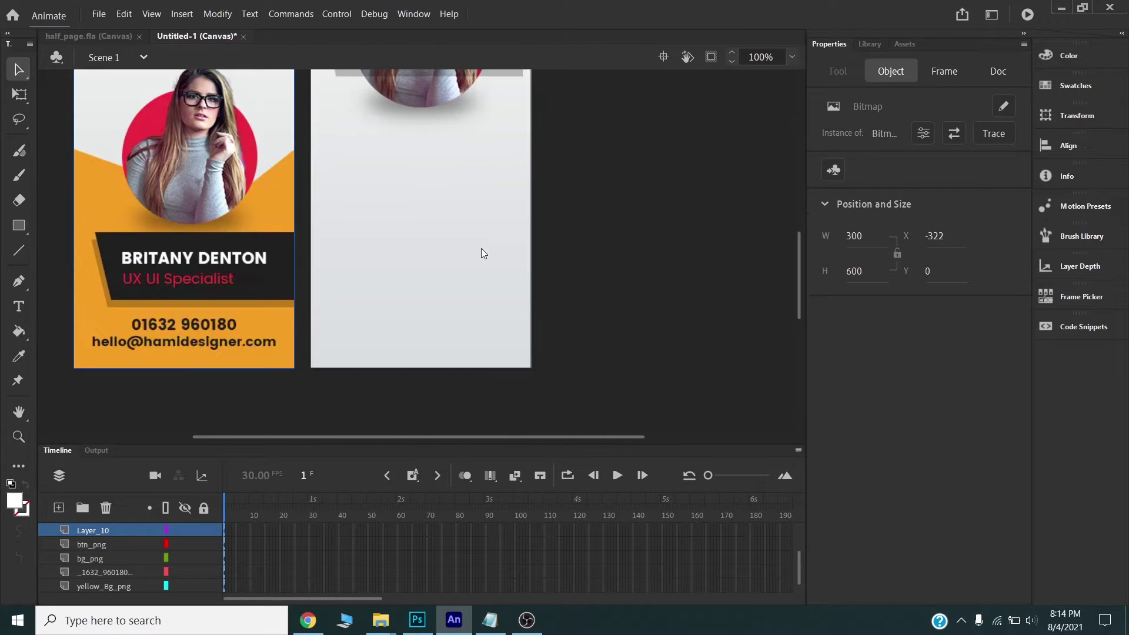
key(ctrl+3)
Arrange the name bar, headline, logo (X 50, Y 15) and portrait image (X 47, Y 174) to match the reference banner.
key(ctrl+z)
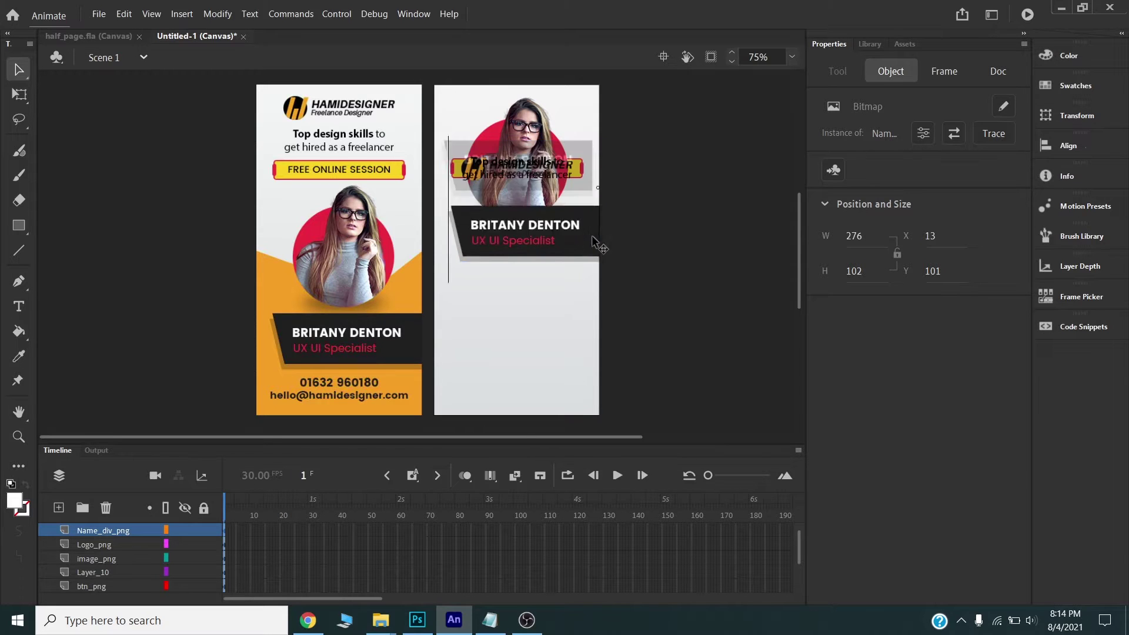
key(ctrl+z)
drag(515, 207, 515, 289)
drag(469, 170, 474, 112)
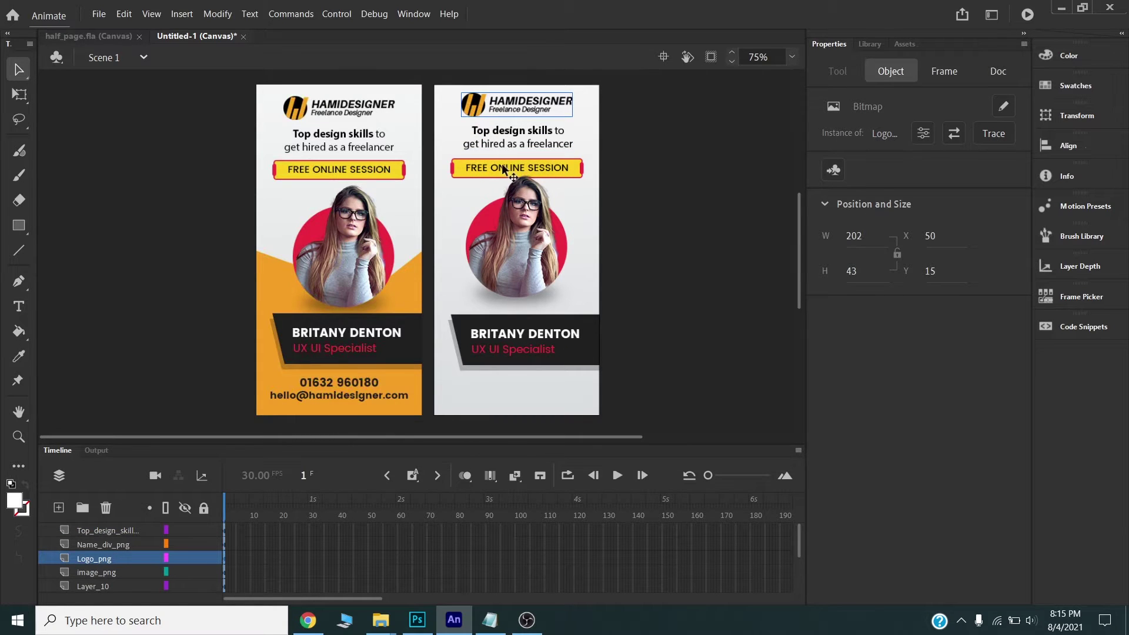
drag(515, 232, 516, 240)
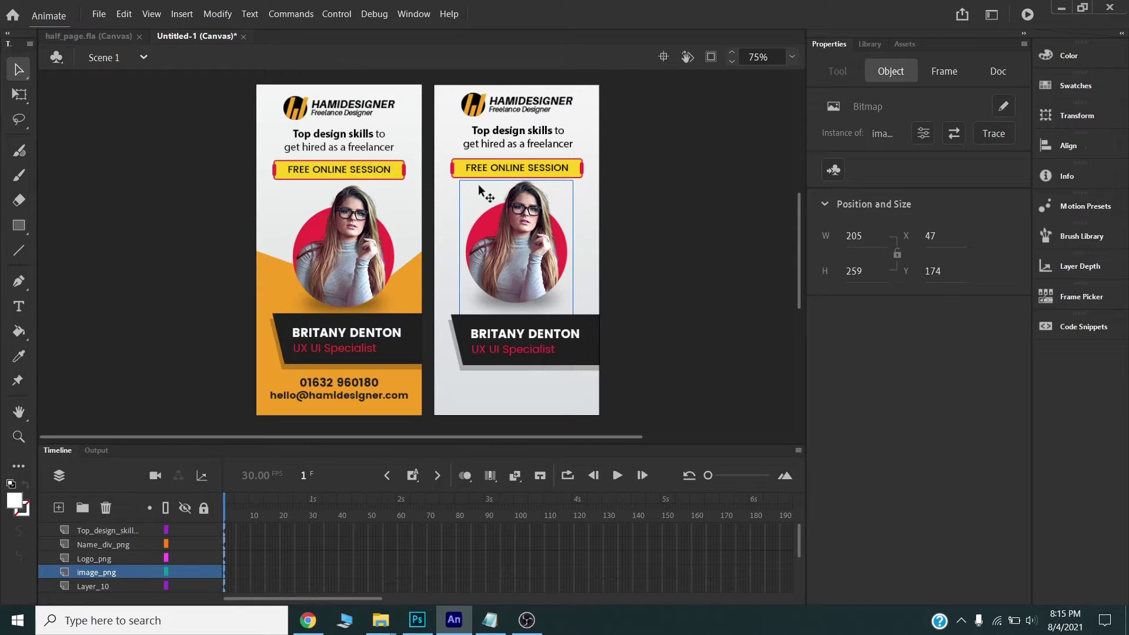
Move the yellow_Bg_png layer directly above the bg_png layer in the layer order.
scroll(118, 588, down, 3)
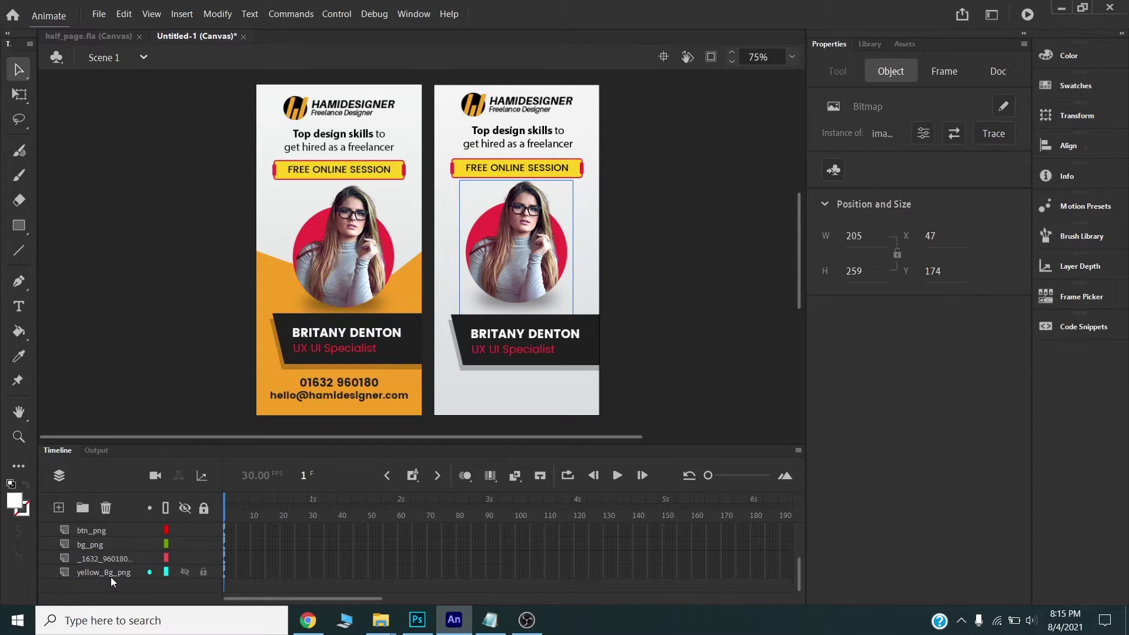
drag(108, 572, 108, 541)
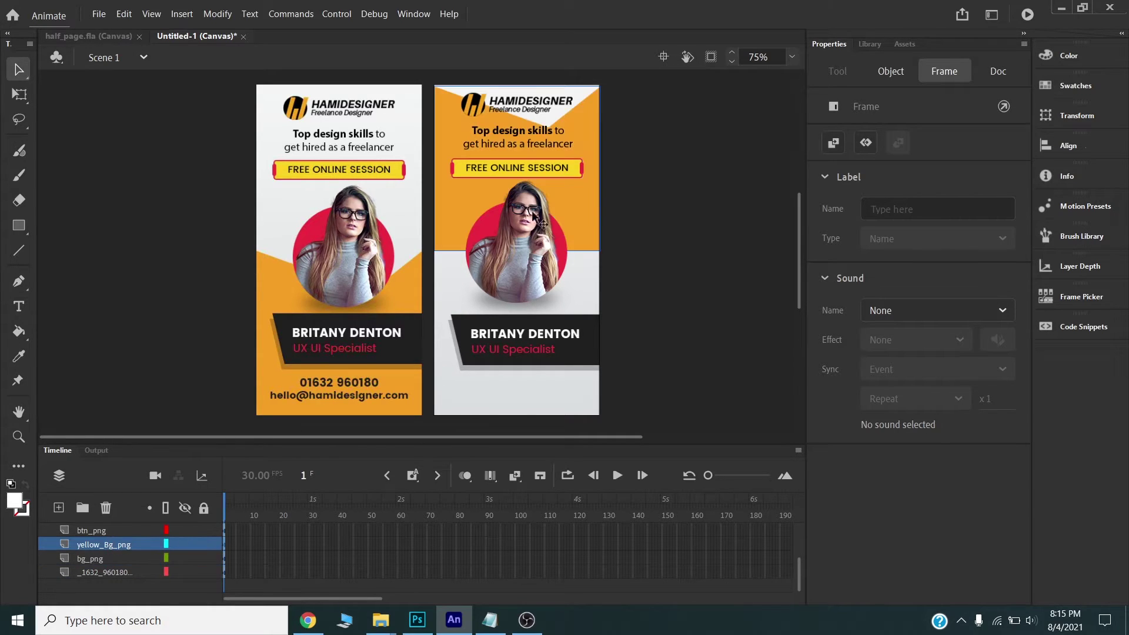
Move the yellow background to the stage's lower half at X 1, Y 301, and place the contact details layer directly above yellow_Bg_png.
drag(574, 208, 594, 269)
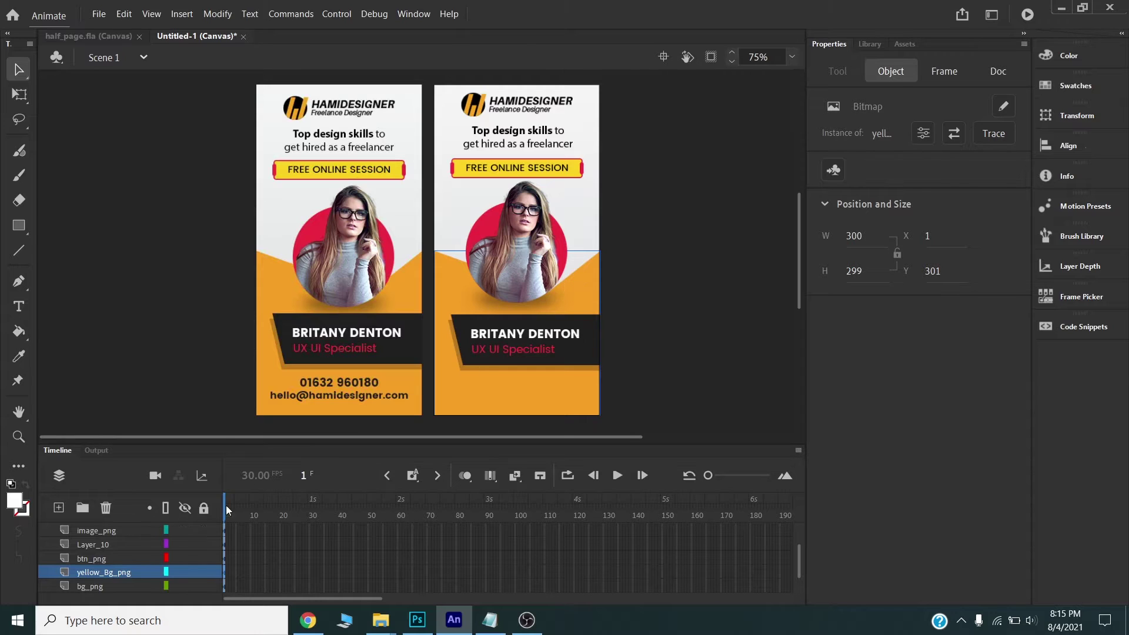
scroll(135, 566, down, 2)
drag(89, 573, 92, 536)
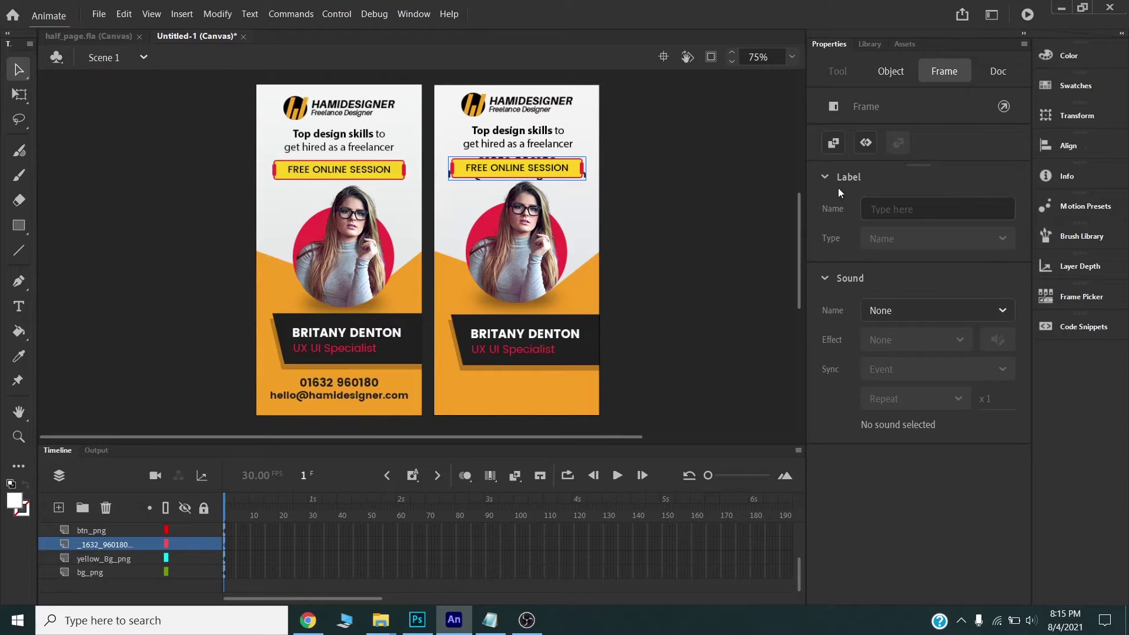
Position the contact details below the name bar and nudge the FREE ONLINE SESSION button slightly upward beneath the headline.
drag(565, 168, 524, 376)
drag(541, 178, 579, 164)
Center the logo, headline, session button, portrait image and contact details horizontally relative to the stage.
scroll(580, 179, up, 3)
click(523, 222)
shift+click(522, 249)
shift+click(525, 275)
shift+click(509, 324)
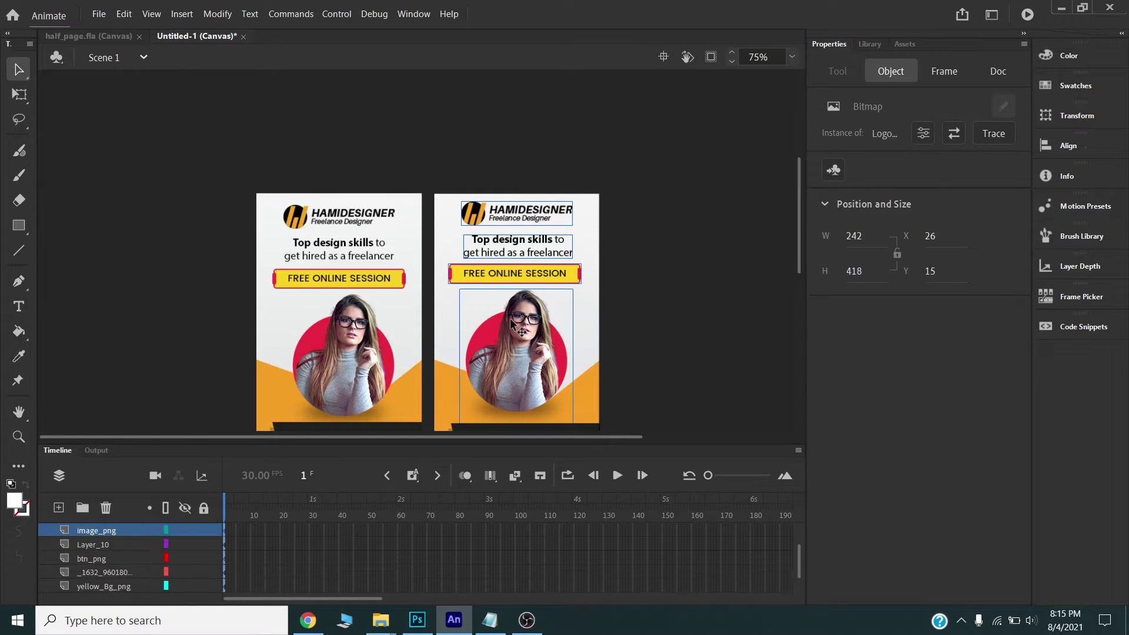
scroll(509, 324, down, 6)
shift+click(525, 237)
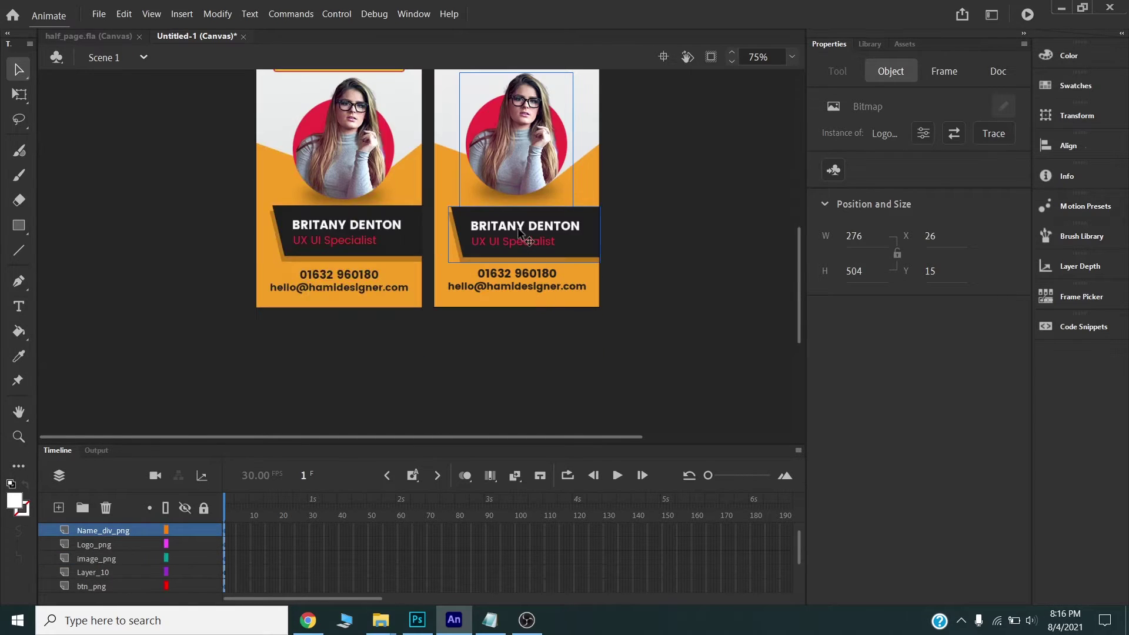
shift+click(519, 283)
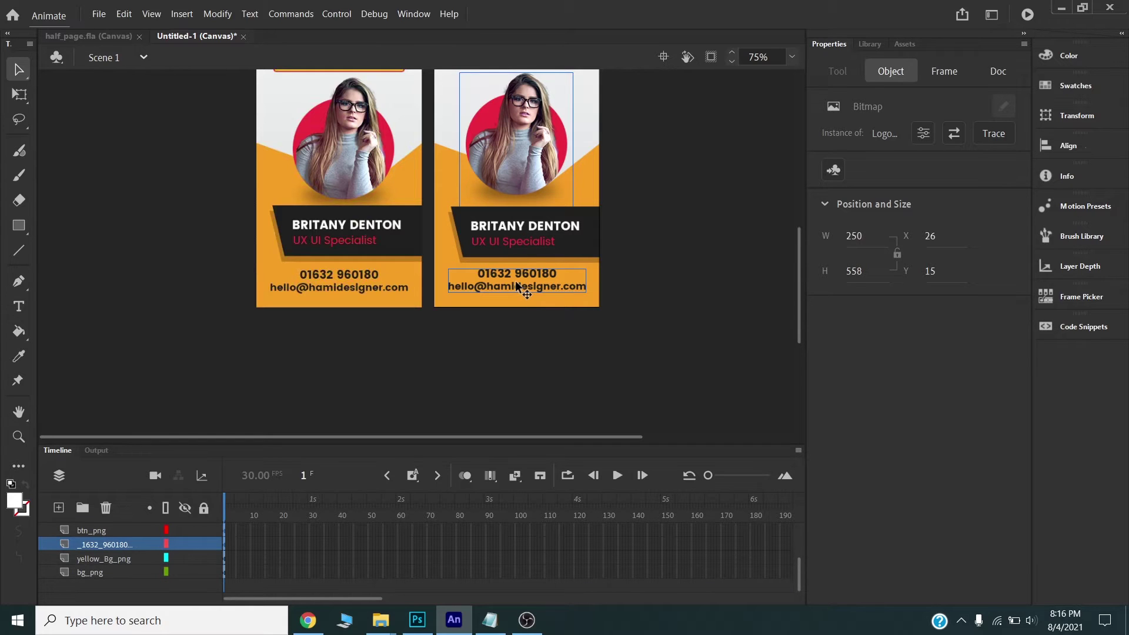
click(1096, 150)
click(915, 175)
scroll(627, 328, up, 3)
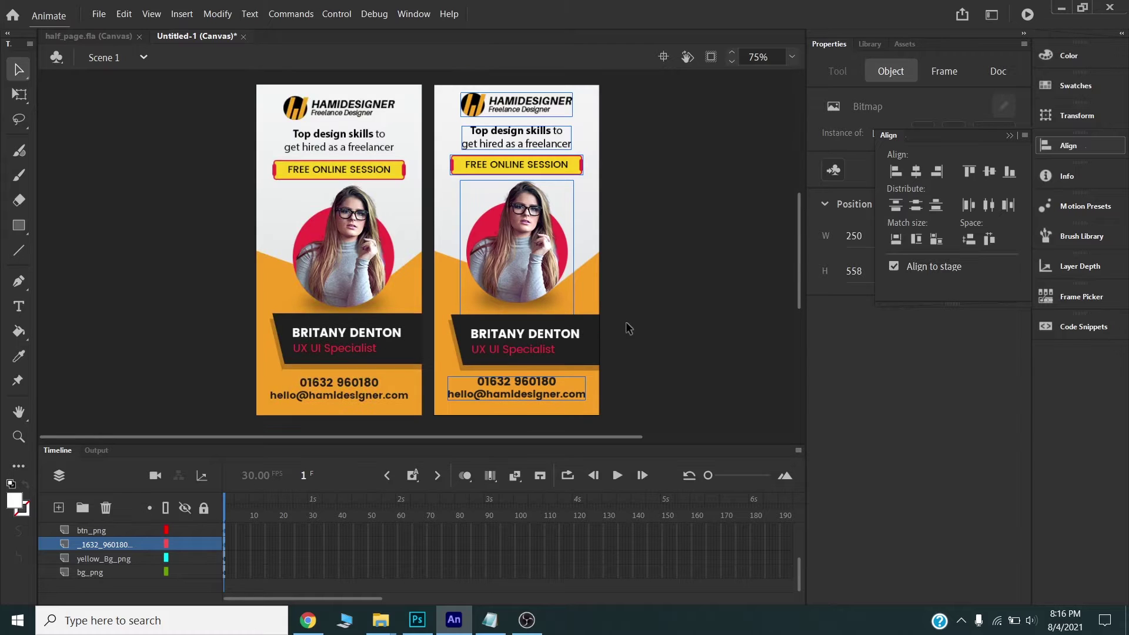
click(633, 316)
Align the name bar to the right edge of the stage.
click(594, 327)
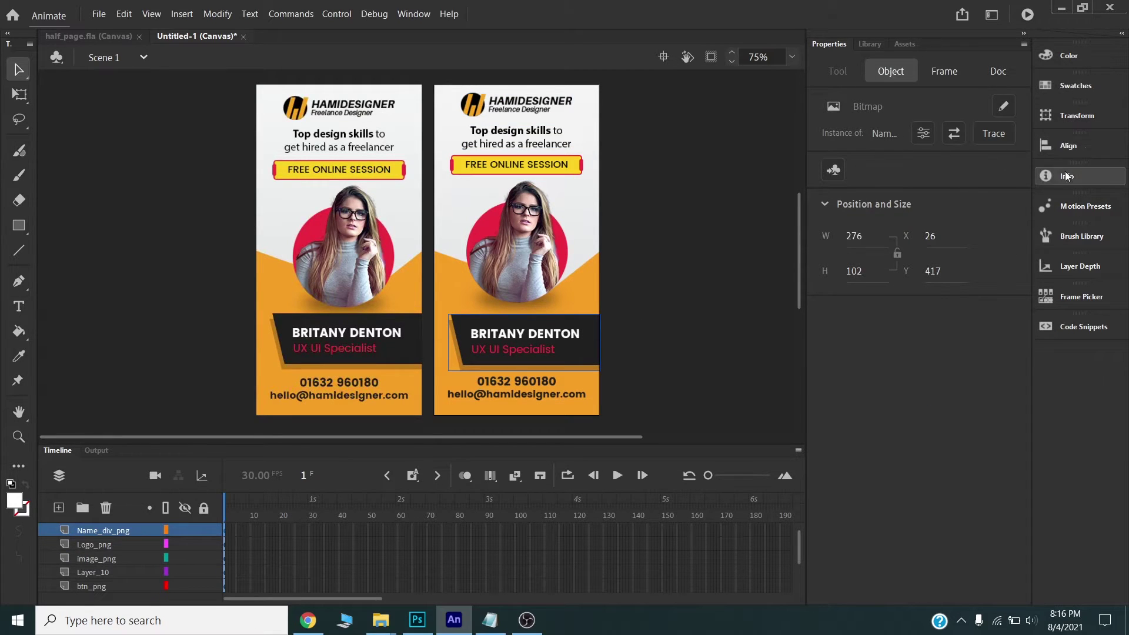
click(1064, 145)
click(939, 174)
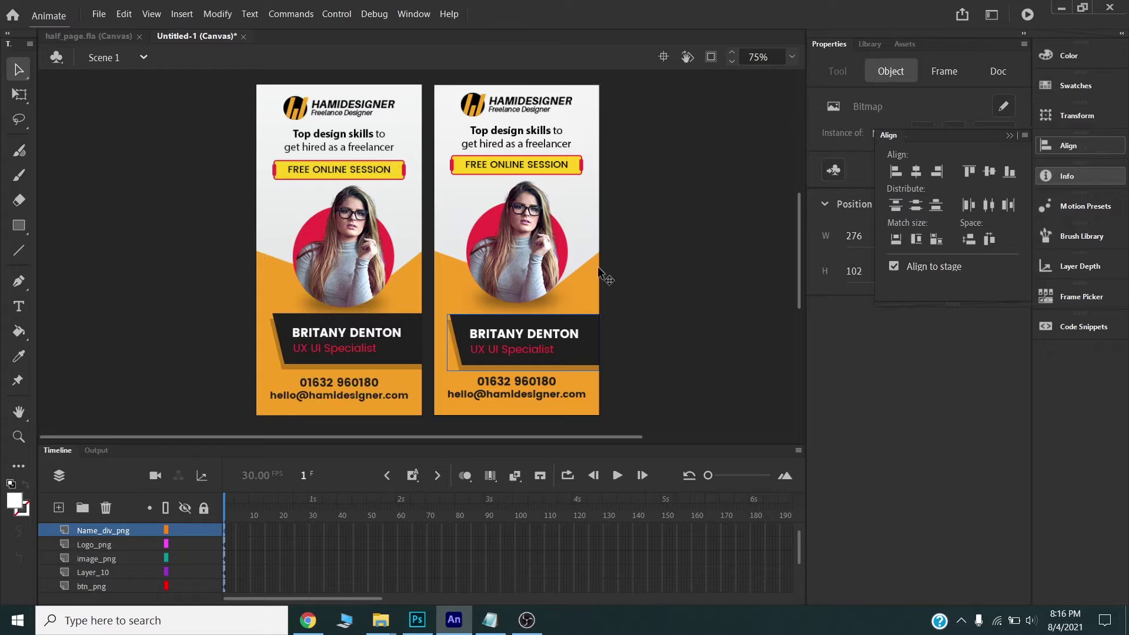
Delete Layer_10, which holds the reference banner beside the stage.
click(328, 229)
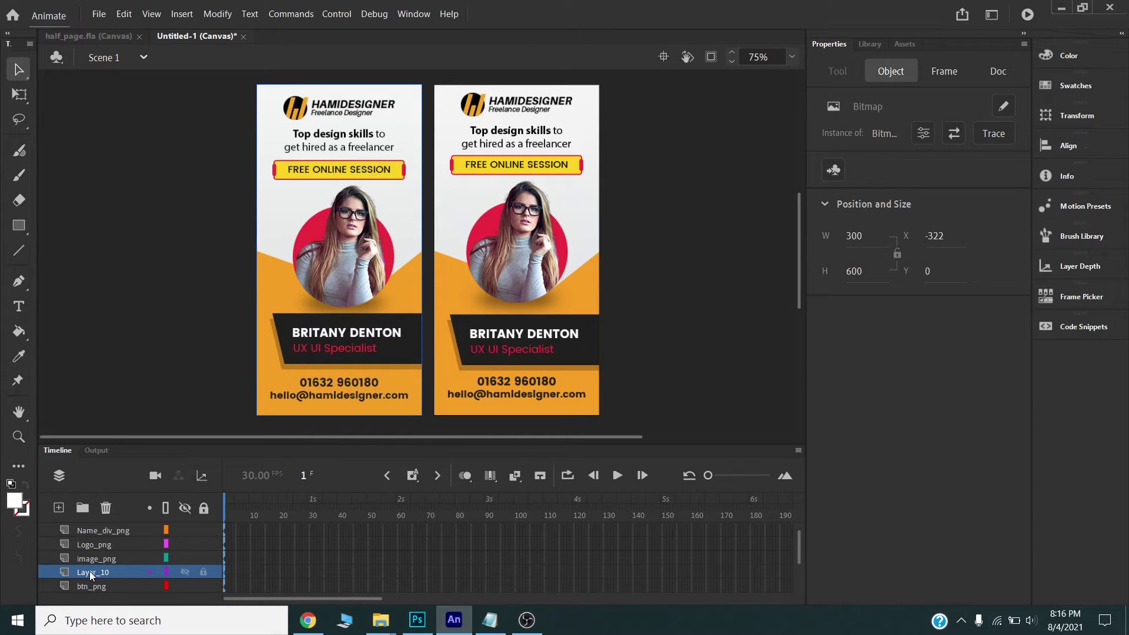
click(105, 508)
Enlarge the timeline area and extend all layers to frame 240 by inserting frames.
drag(514, 241, 435, 221)
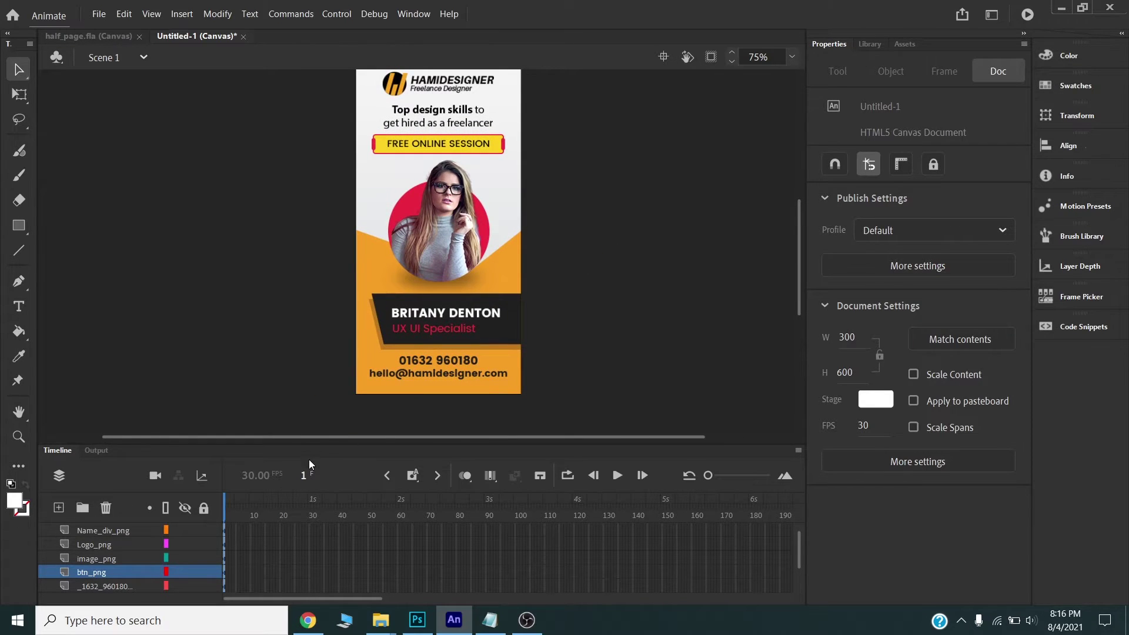
drag(373, 439, 373, 399)
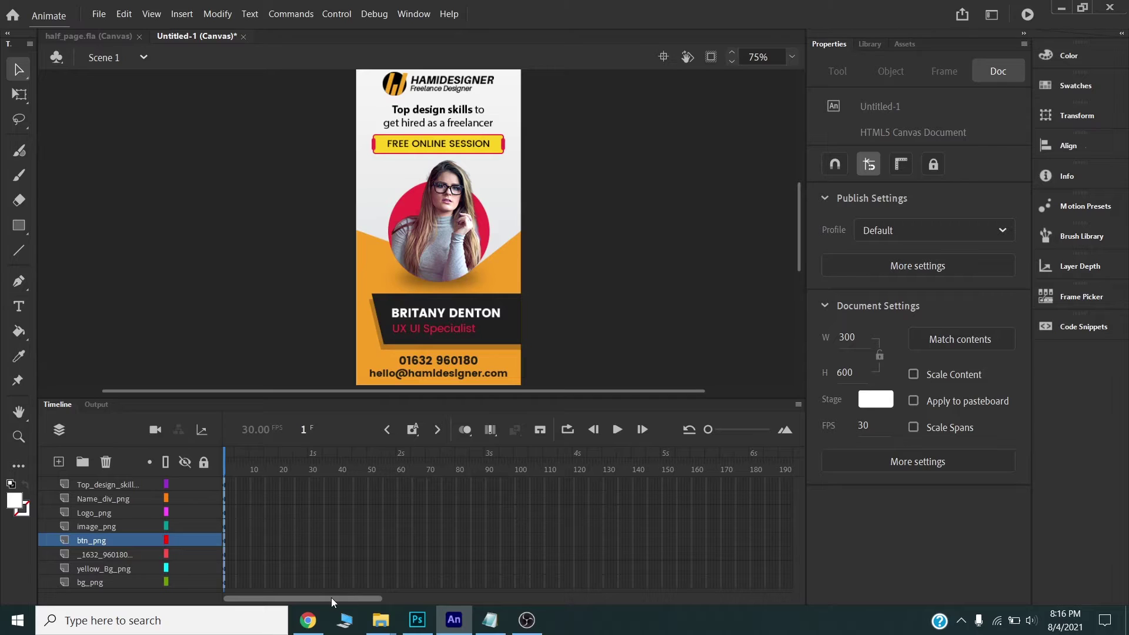
drag(341, 597, 433, 598)
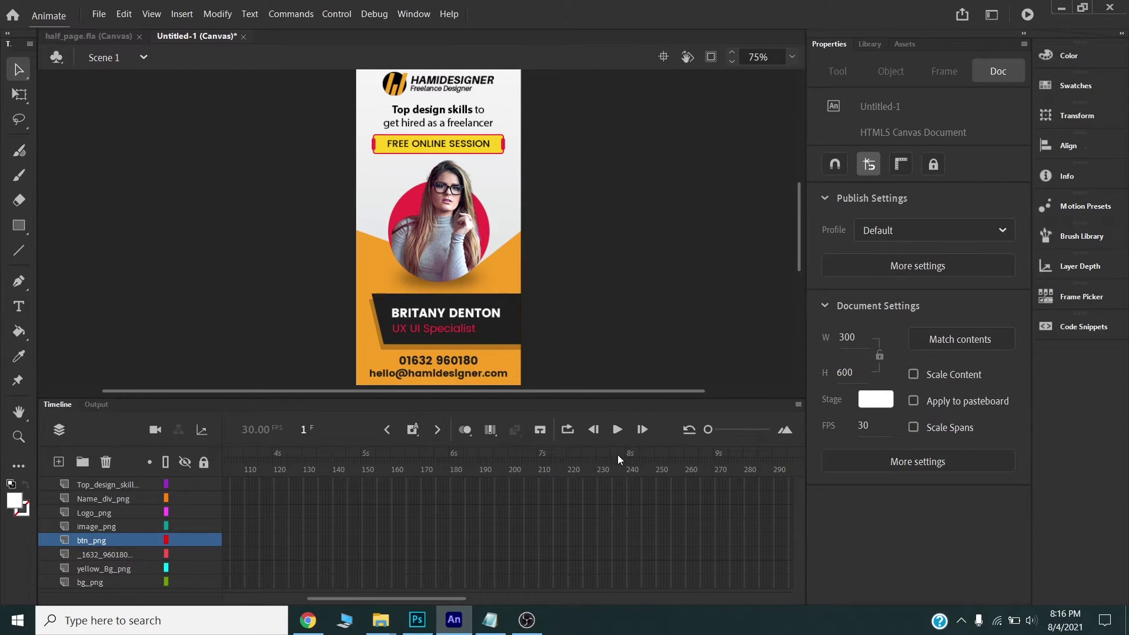
click(626, 585)
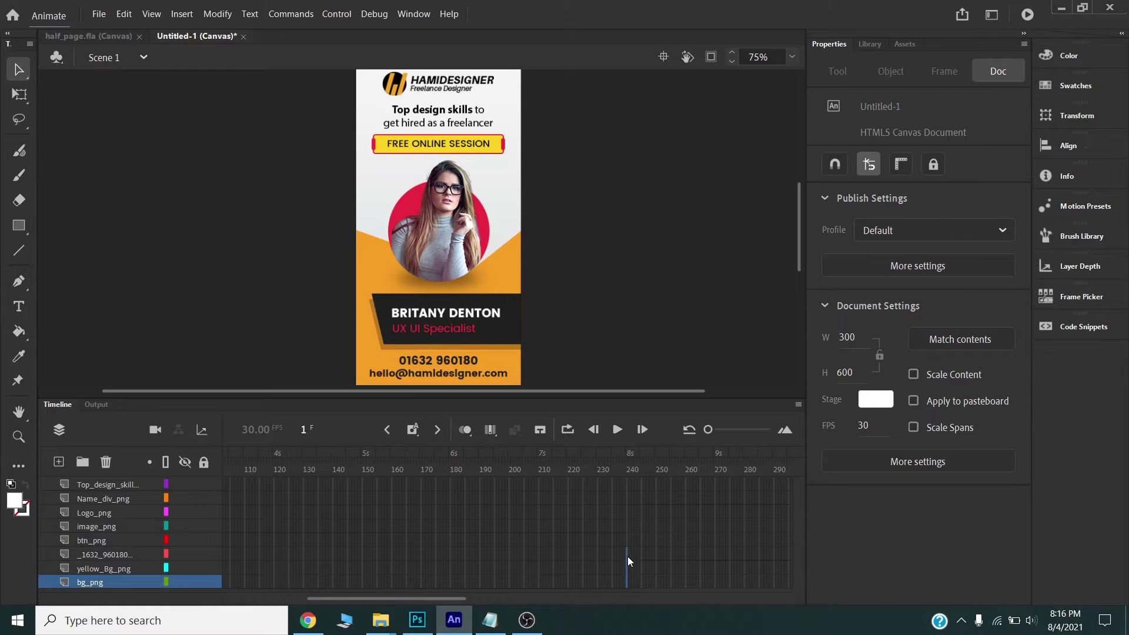
shift+click(626, 484)
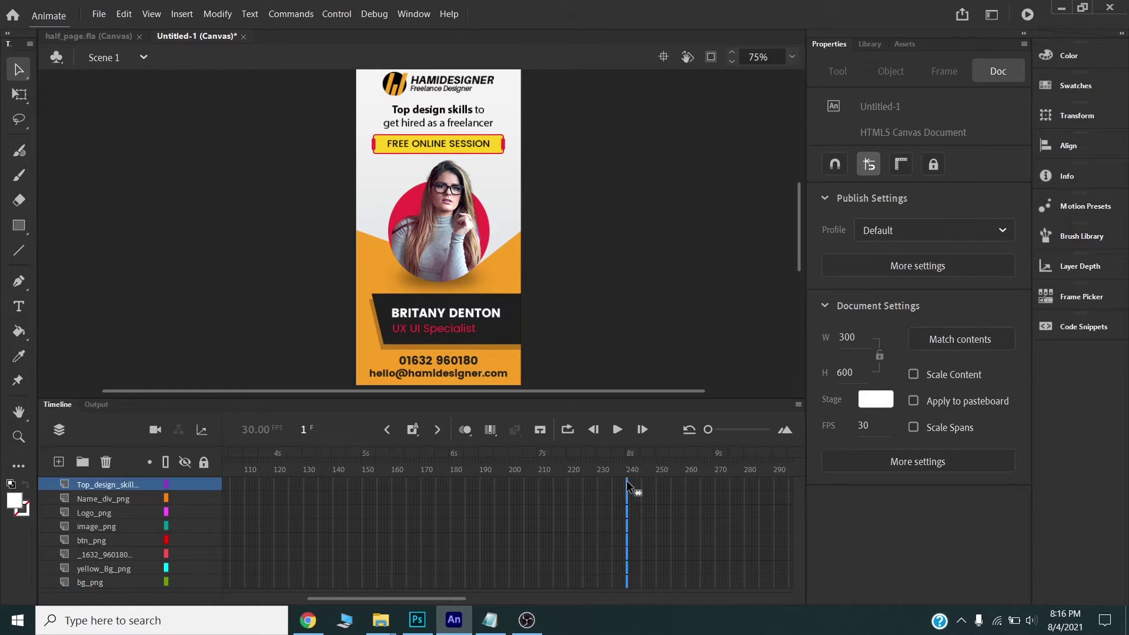
right_click(627, 584)
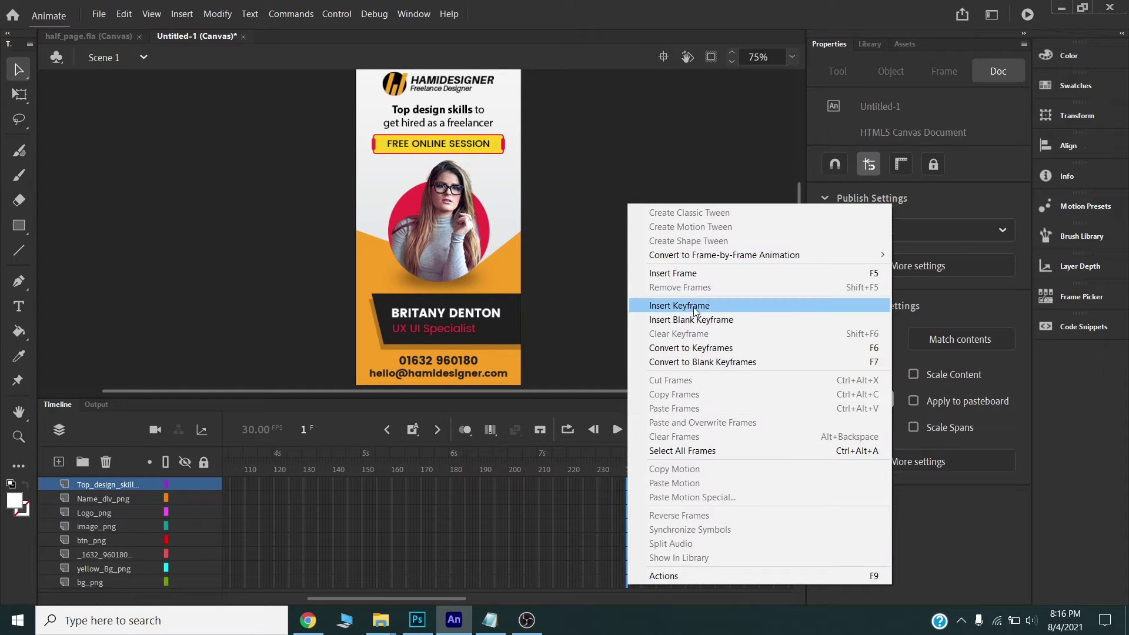
click(696, 274)
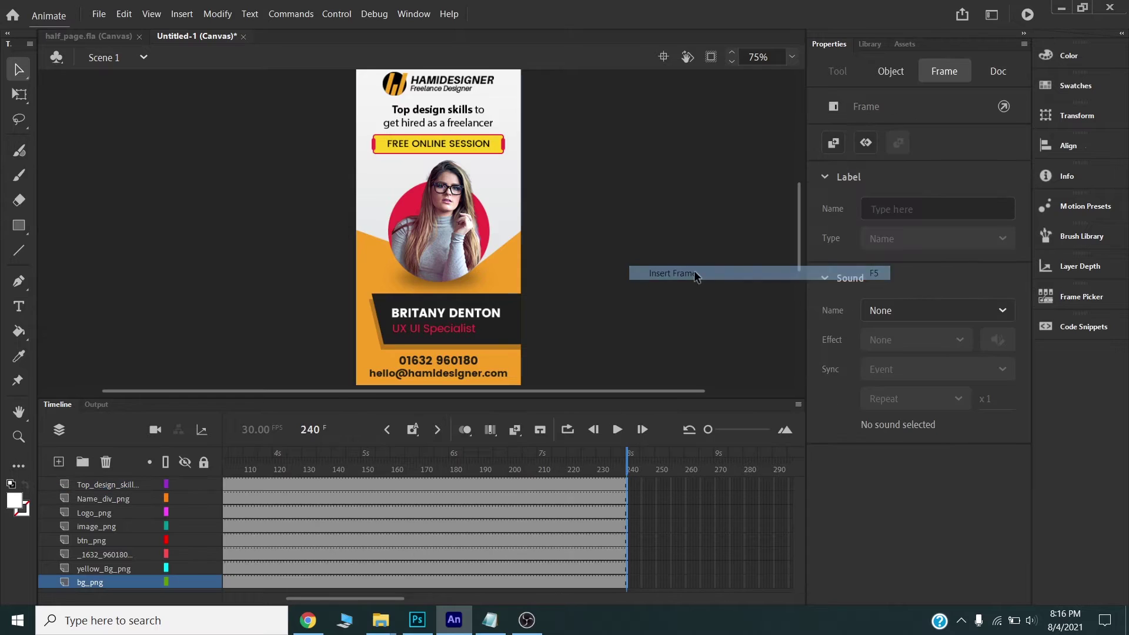
Return to frame 1 and convert the logo into a Movie Clip symbol named logo.
drag(307, 598, 235, 598)
drag(230, 455, 213, 456)
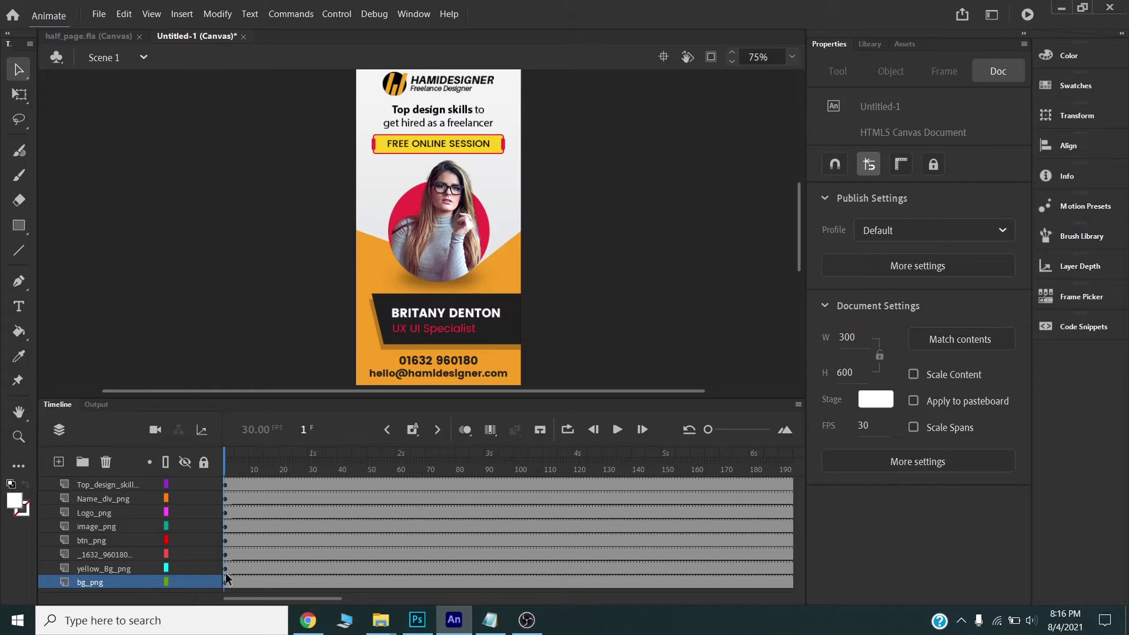
scroll(458, 212, up, 2)
click(413, 186)
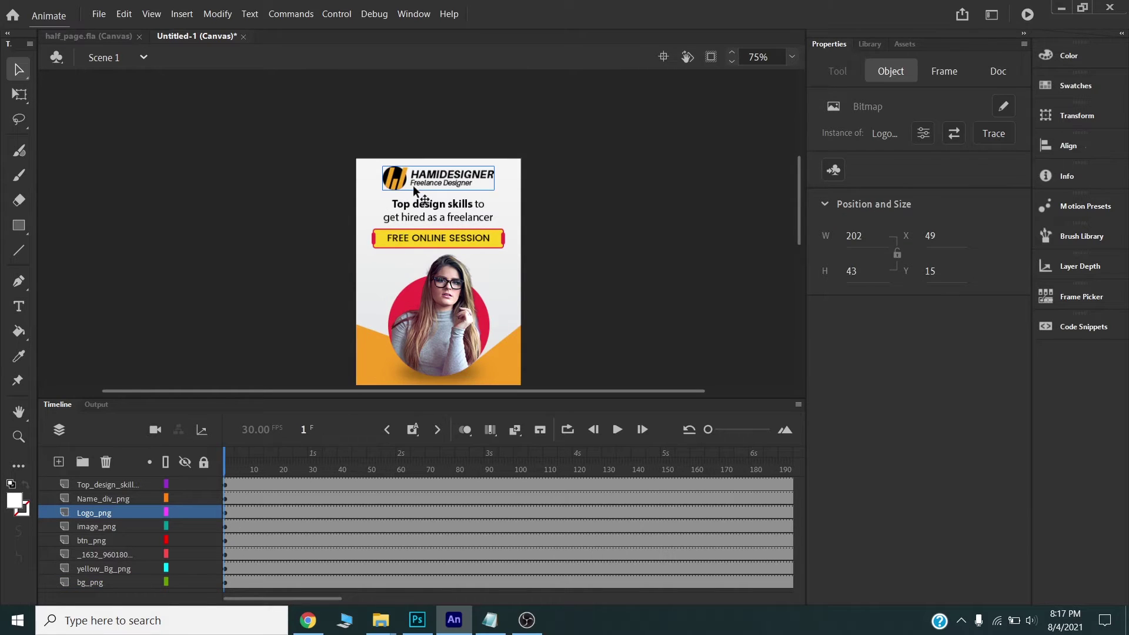
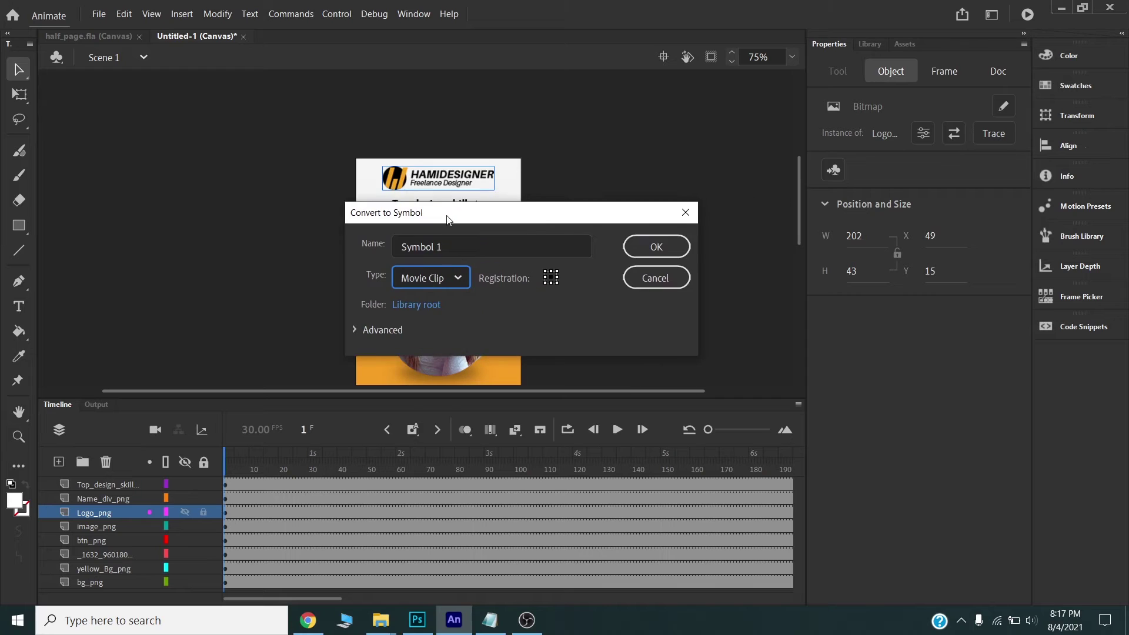
click(431, 250)
key(ctrl+a)
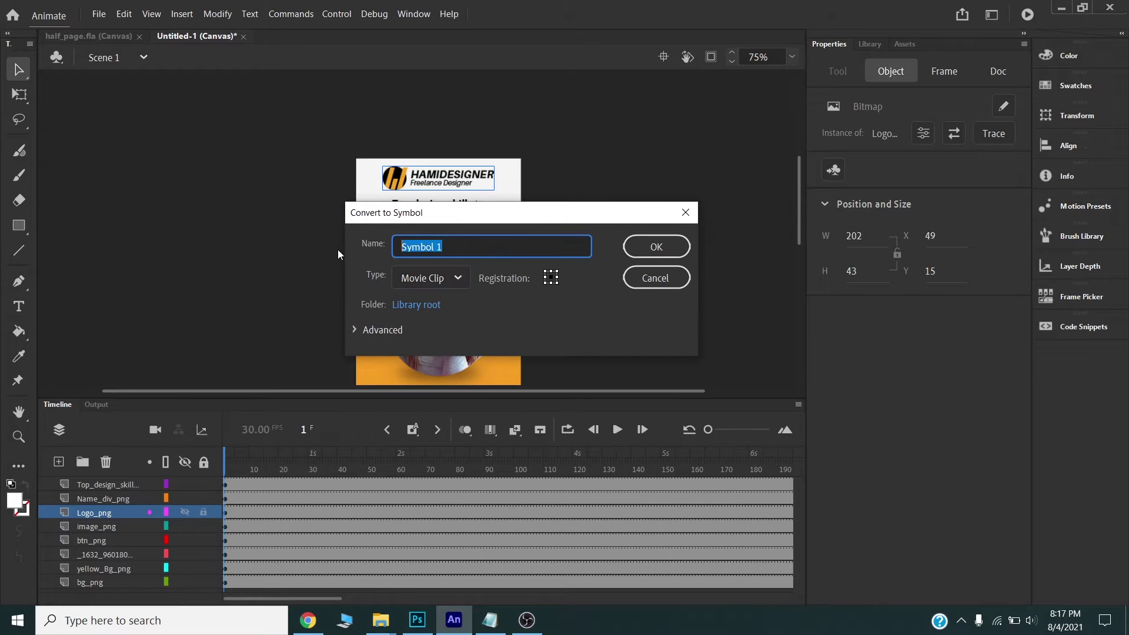
text(logo)
key(Return)
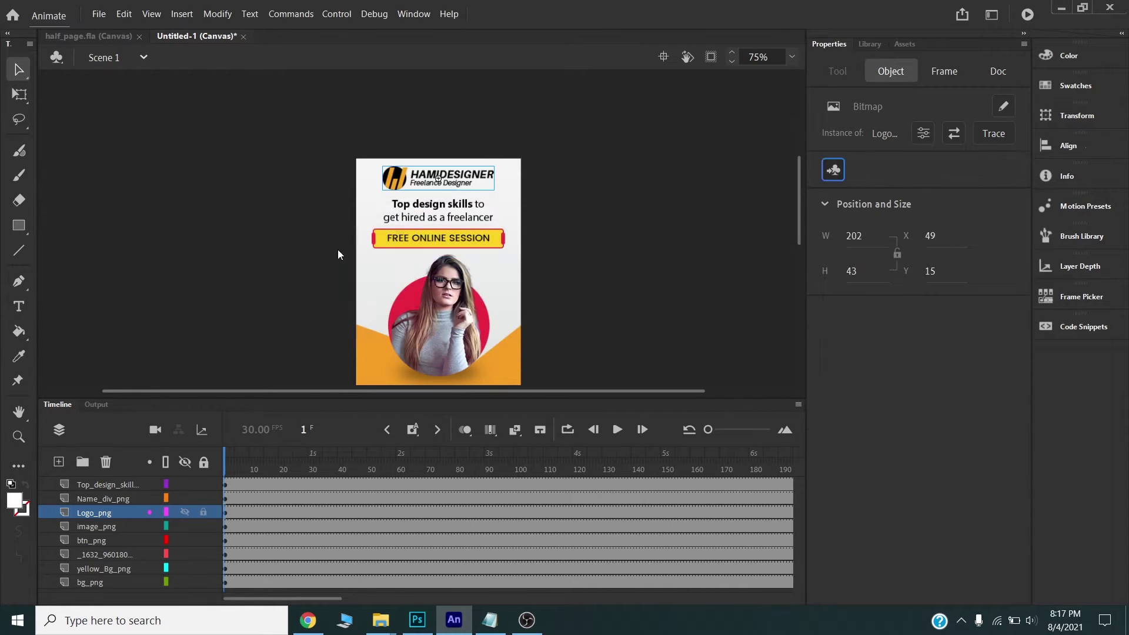
Convert the "Top design skills" headline into a Movie Clip symbol named text.
click(384, 215)
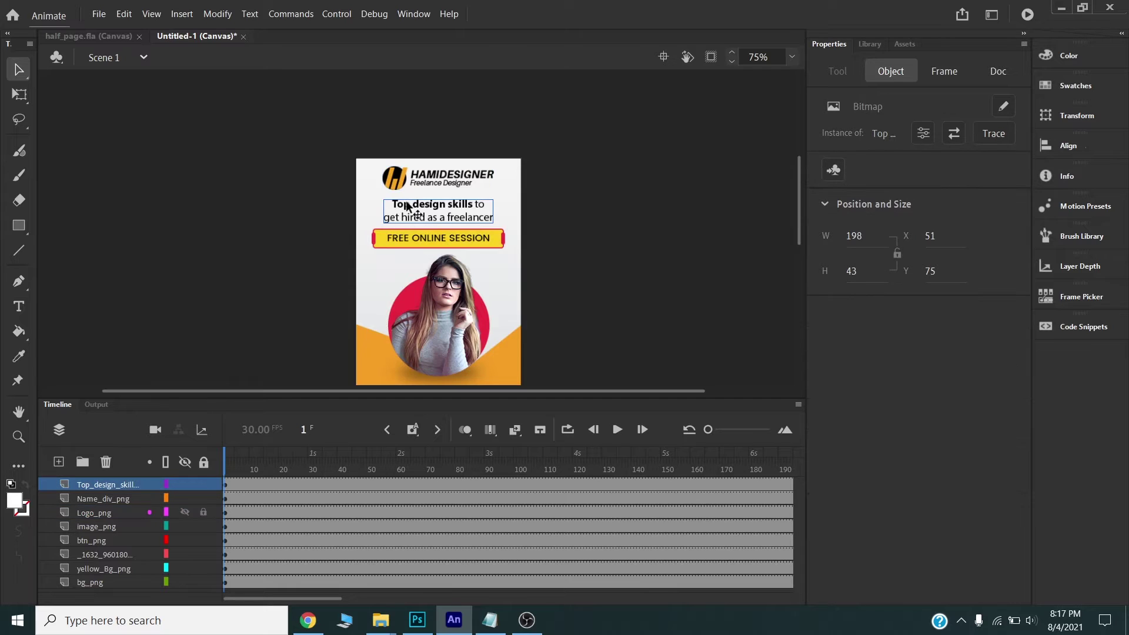
click(835, 169)
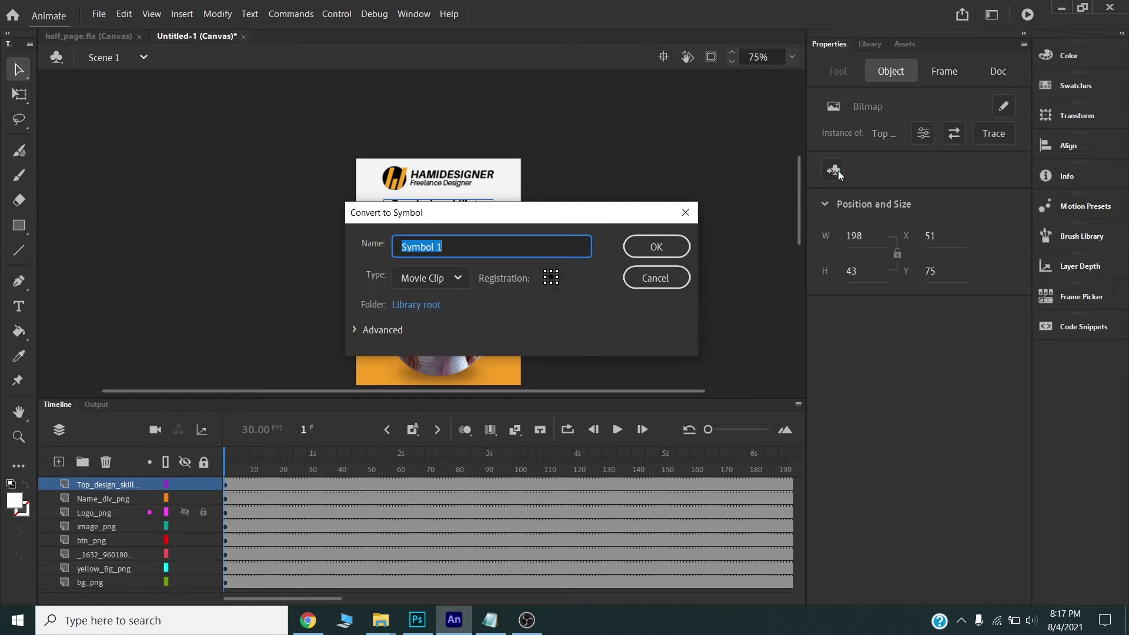
text(text)
key(Return)
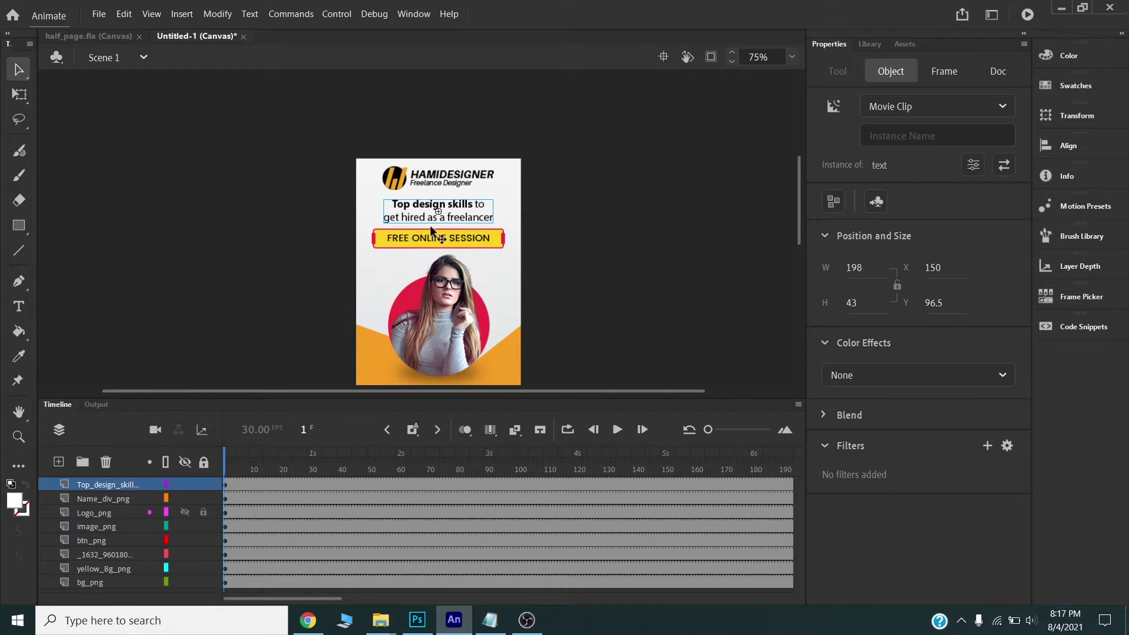
Convert the FREE ONLINE SESSION button into a Movie Clip symbol named btn.
click(431, 238)
click(834, 170)
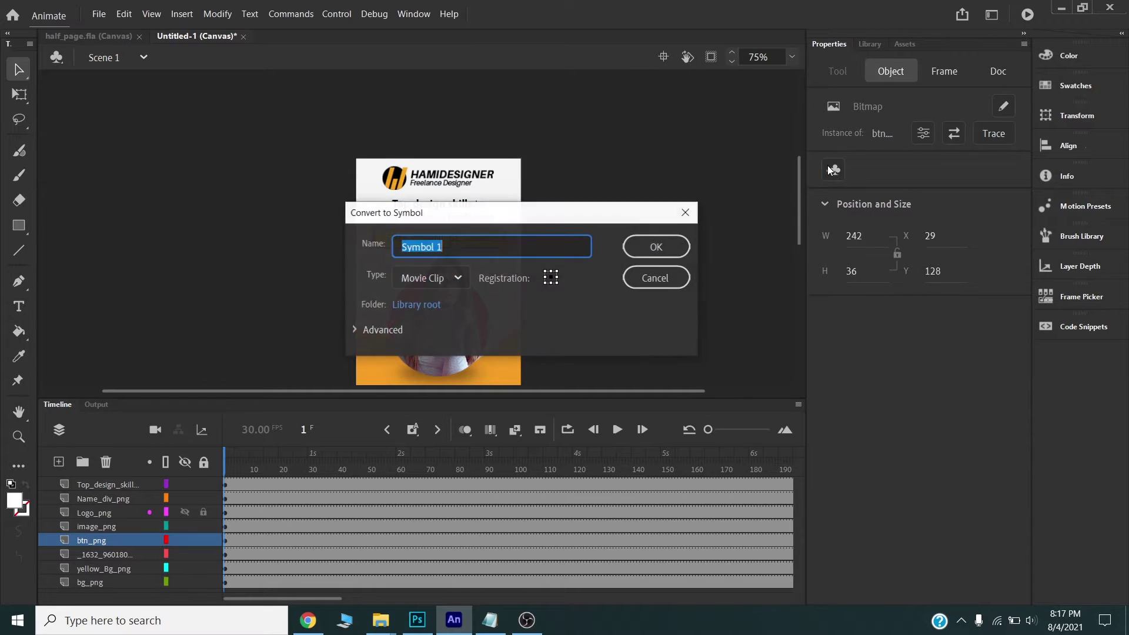
click(425, 253)
key(ctrl+a)
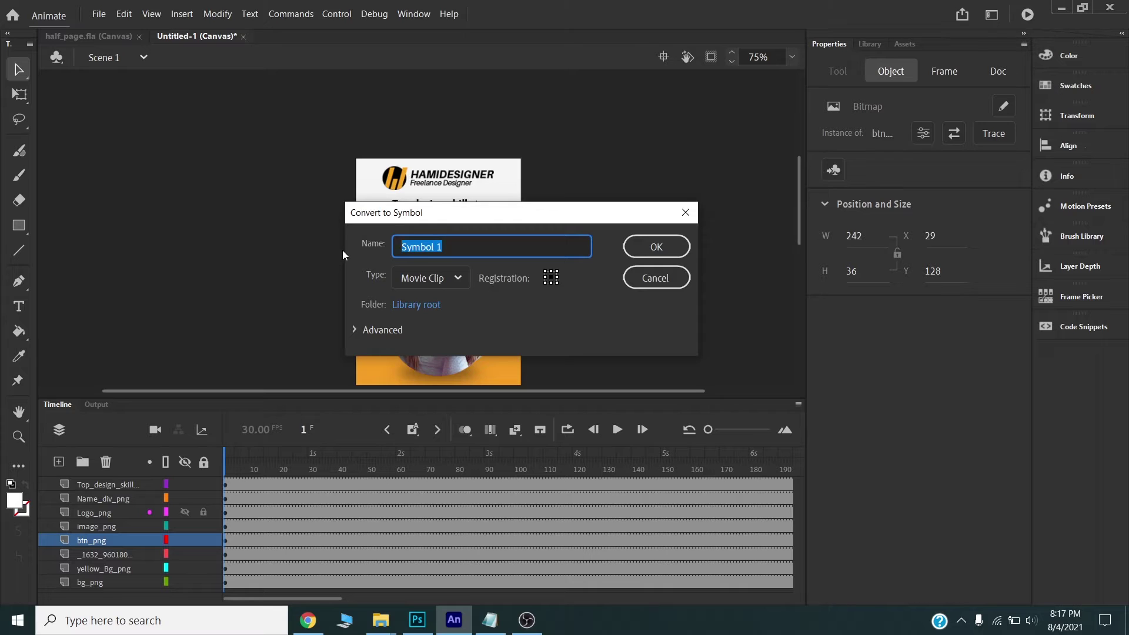
text(btn)
key(Return)
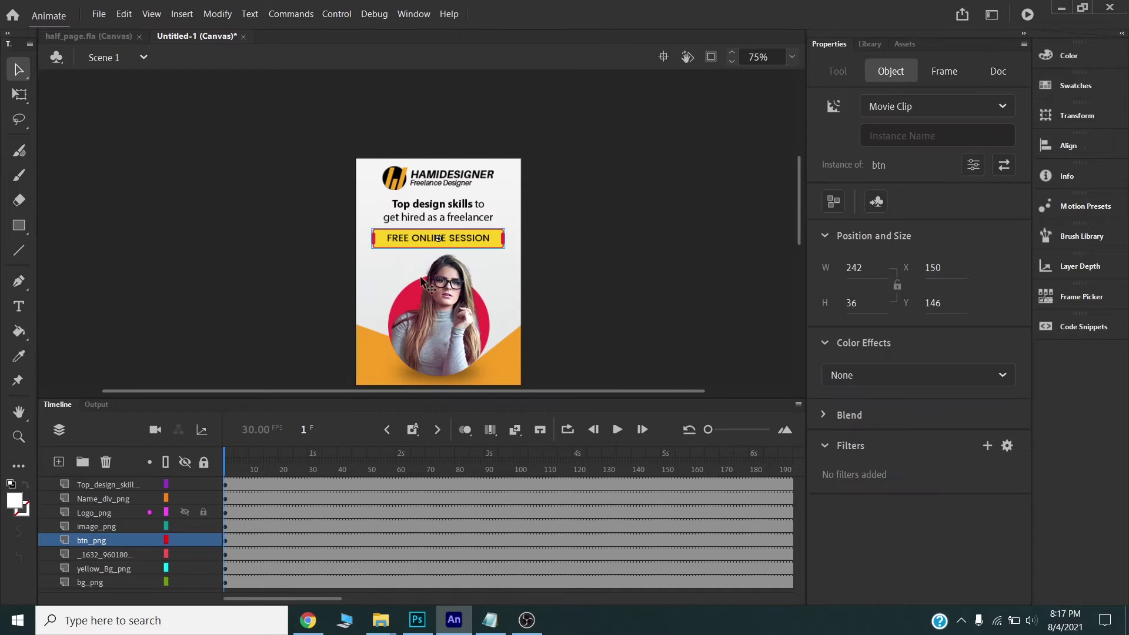
Convert the portrait image into a Movie Clip symbol named ladyImg.
click(440, 302)
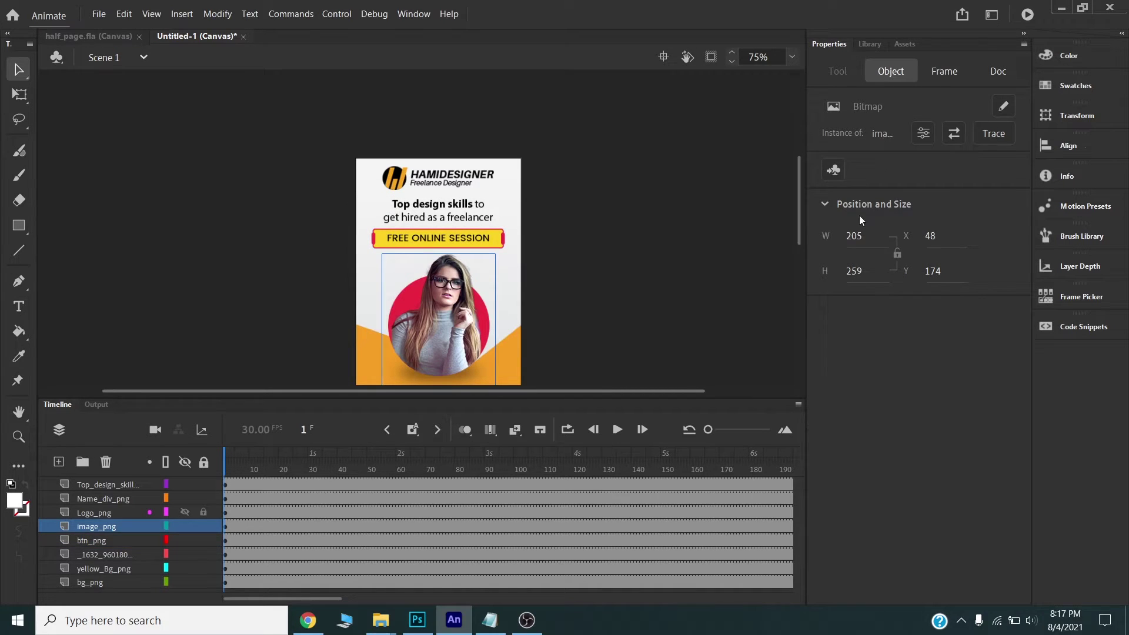
click(833, 170)
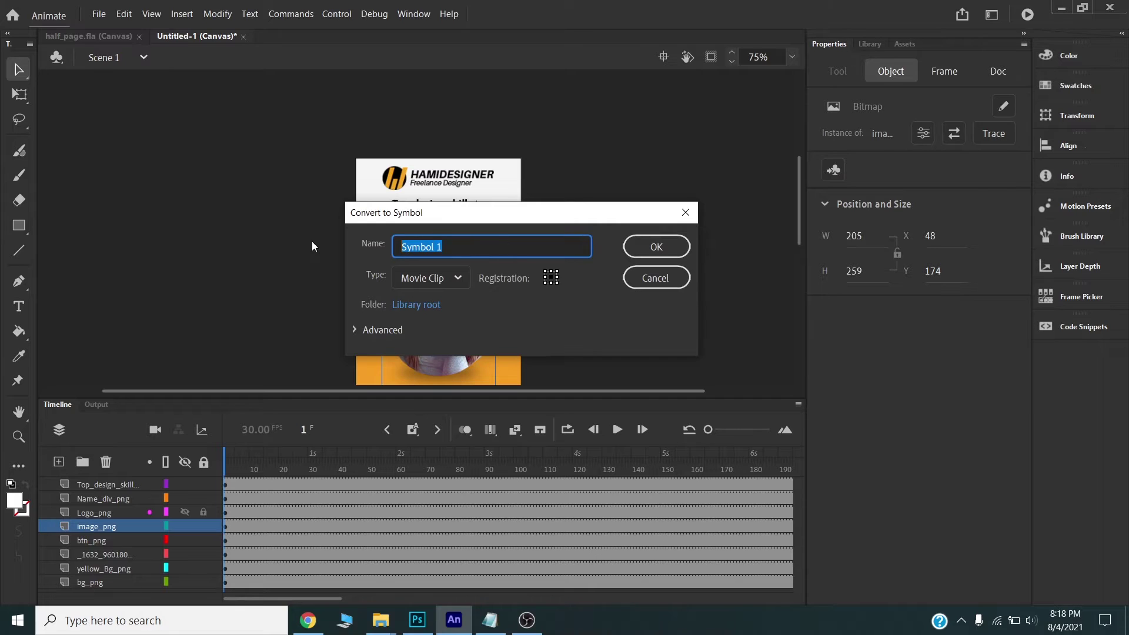
text(ladyImg)
key(Return)
Convert the black name bar below the portrait into a Movie Clip symbol named tag.
scroll(297, 244, down, 5)
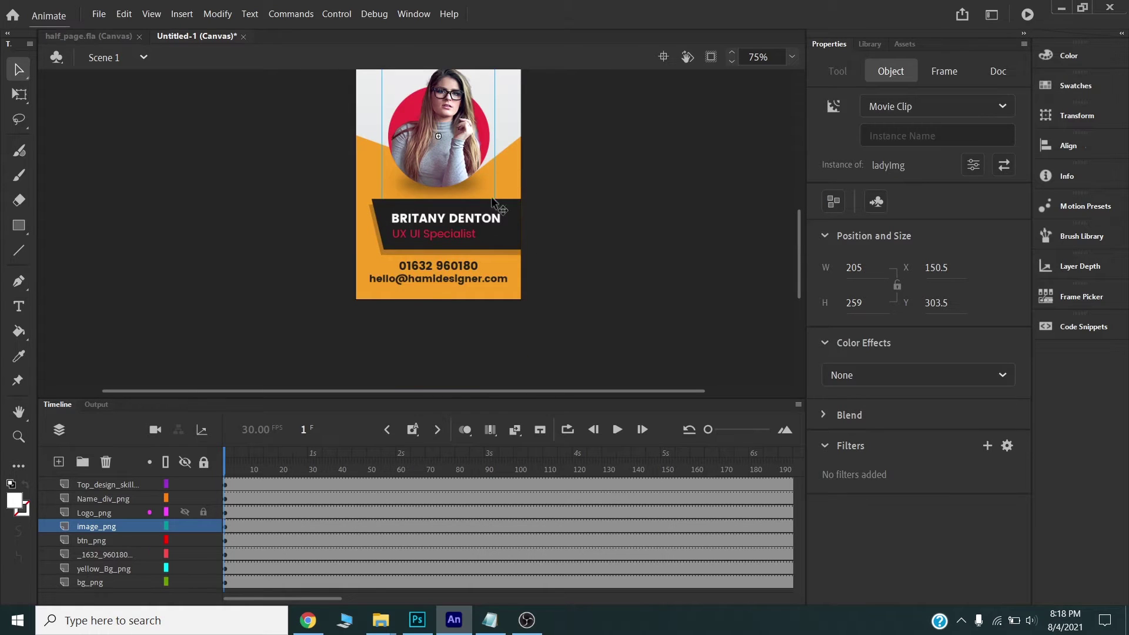
click(487, 227)
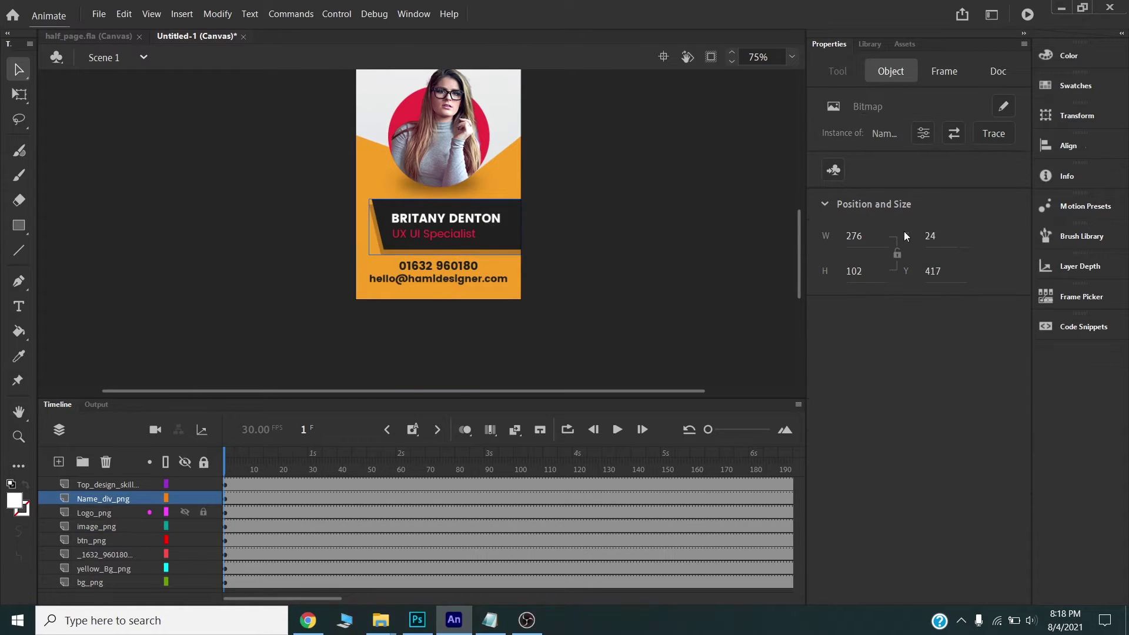
click(834, 170)
text(ta)
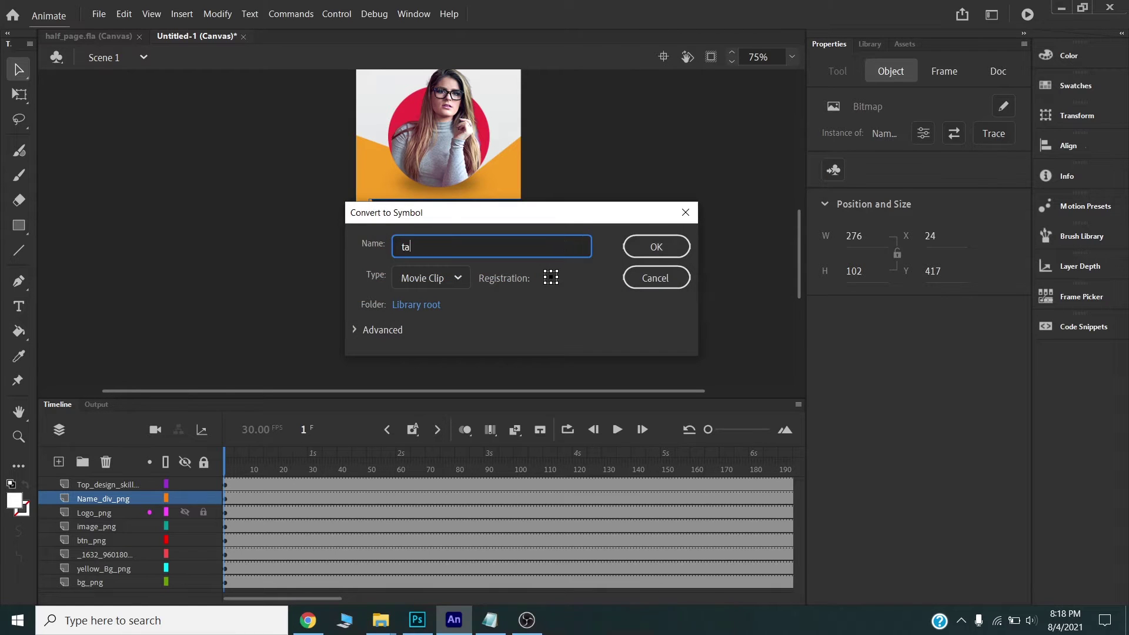
text(g)
key(Return)
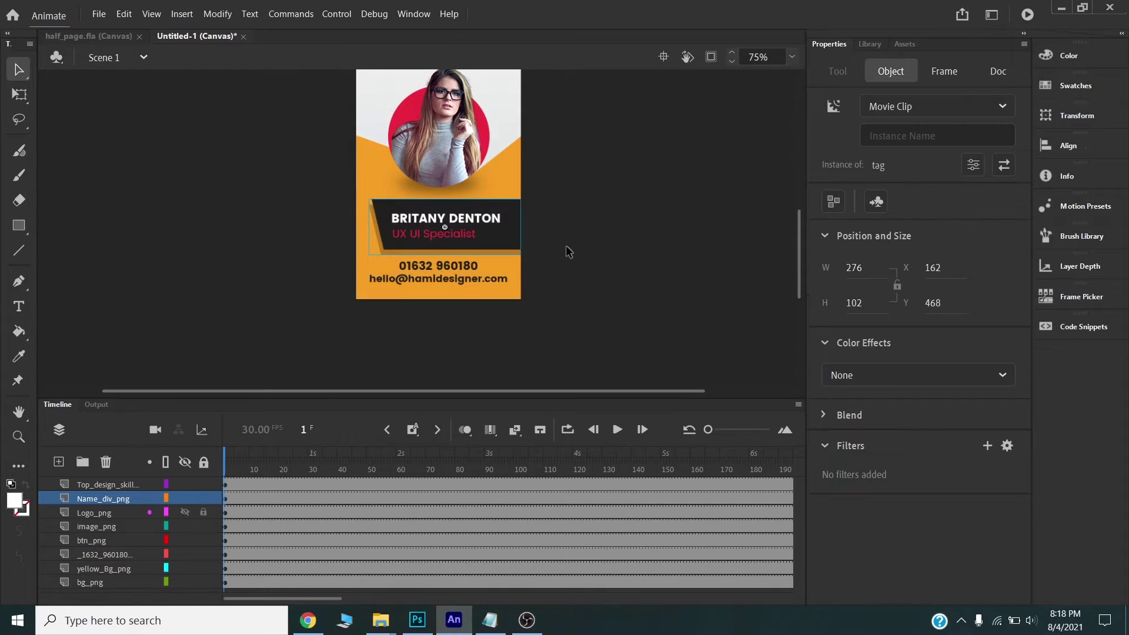
Convert the phone and e-mail text below the name bar into a Movie Clip symbol named contact_info.
click(465, 263)
click(835, 171)
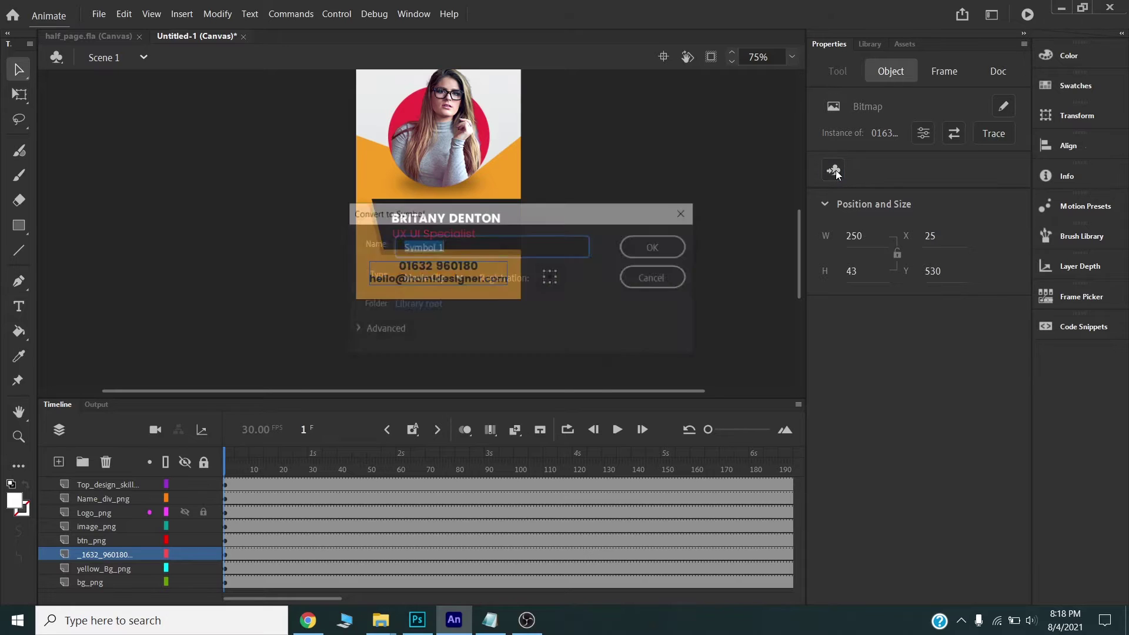
text(contact)
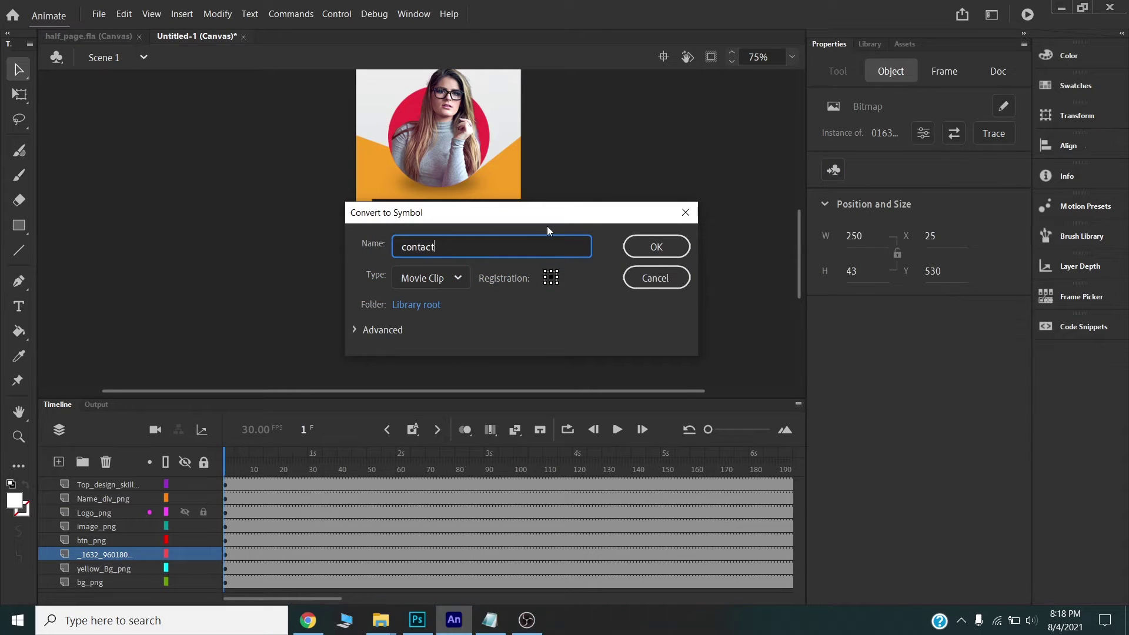
text(_info)
key(Return)
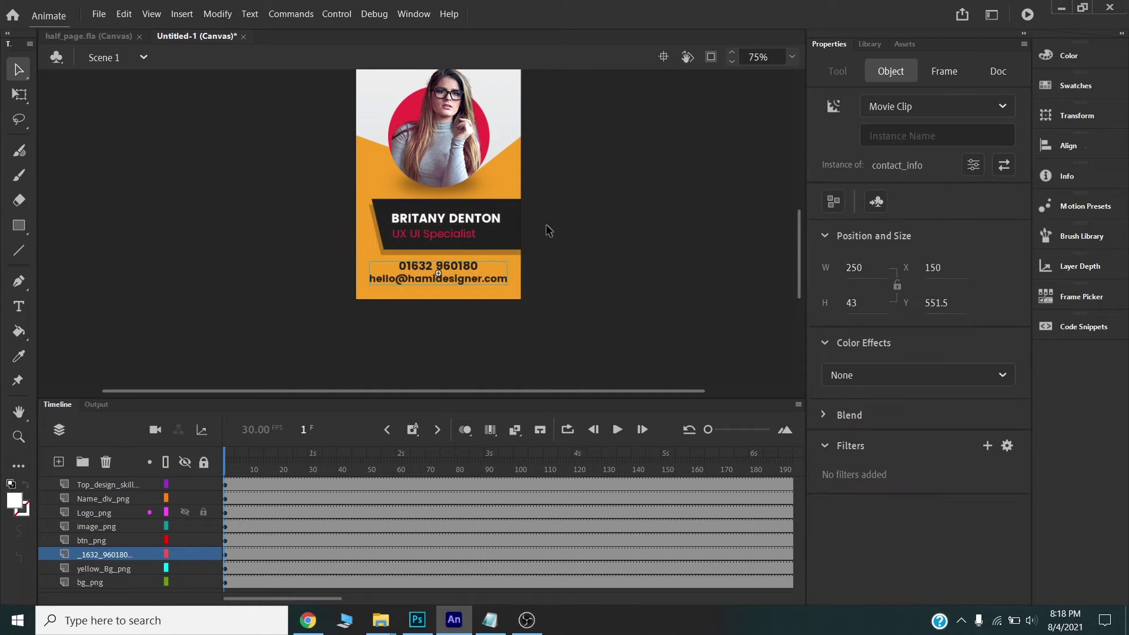
Convert the yellow background shape into a Movie Clip symbol named yello_bg.
click(511, 305)
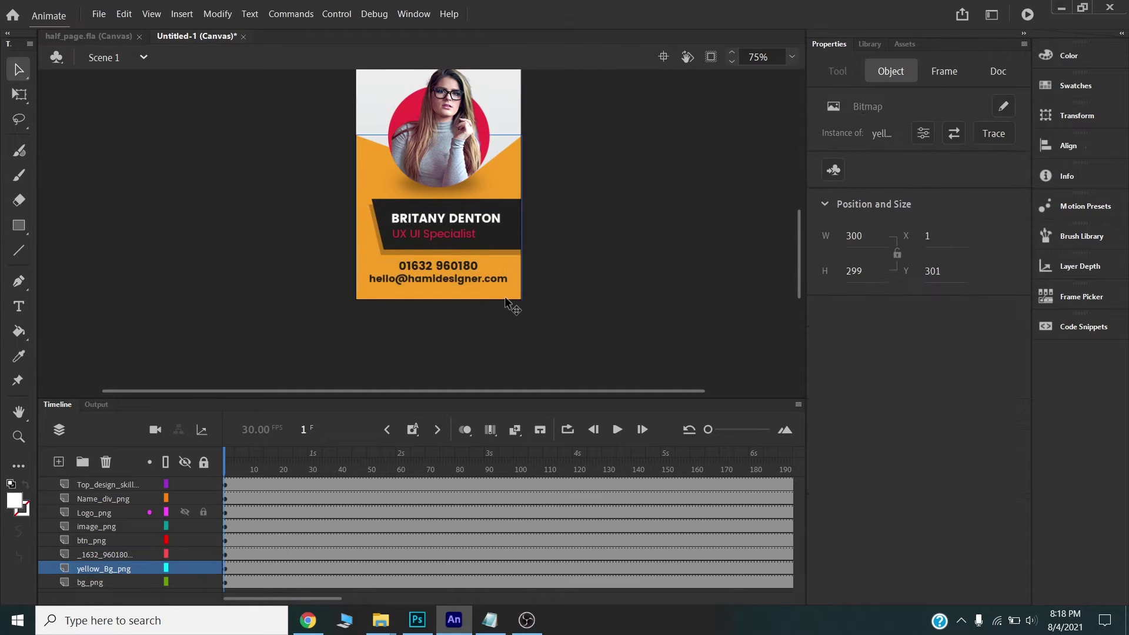
click(843, 159)
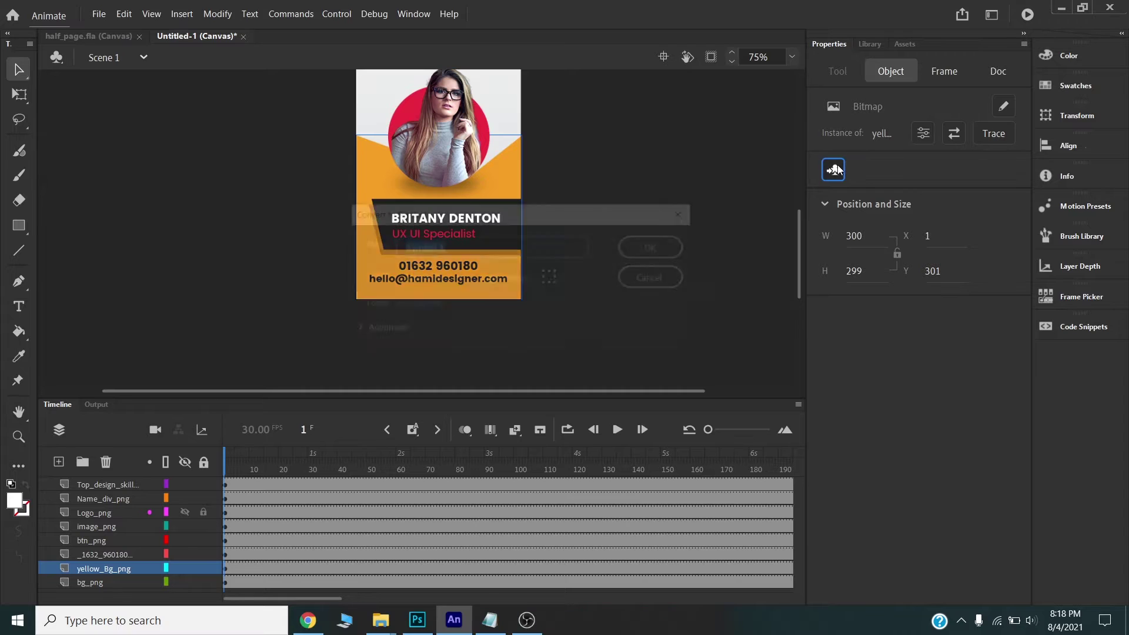
text(yell)
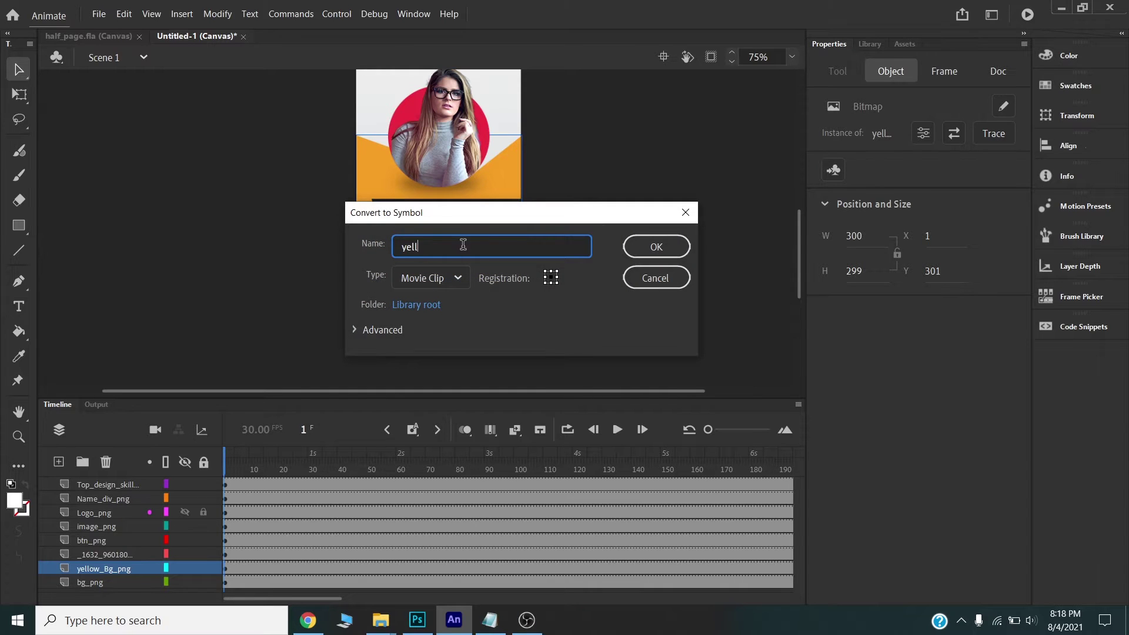
text(o_bg)
key(Return)
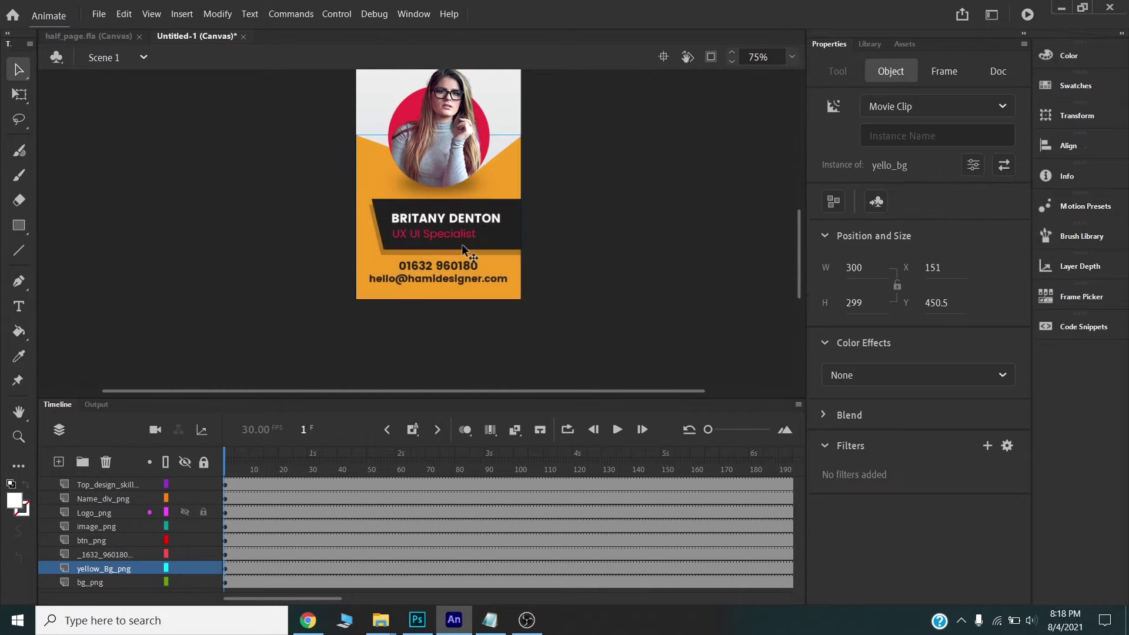
Lock and hide the bg_png background layer.
click(97, 581)
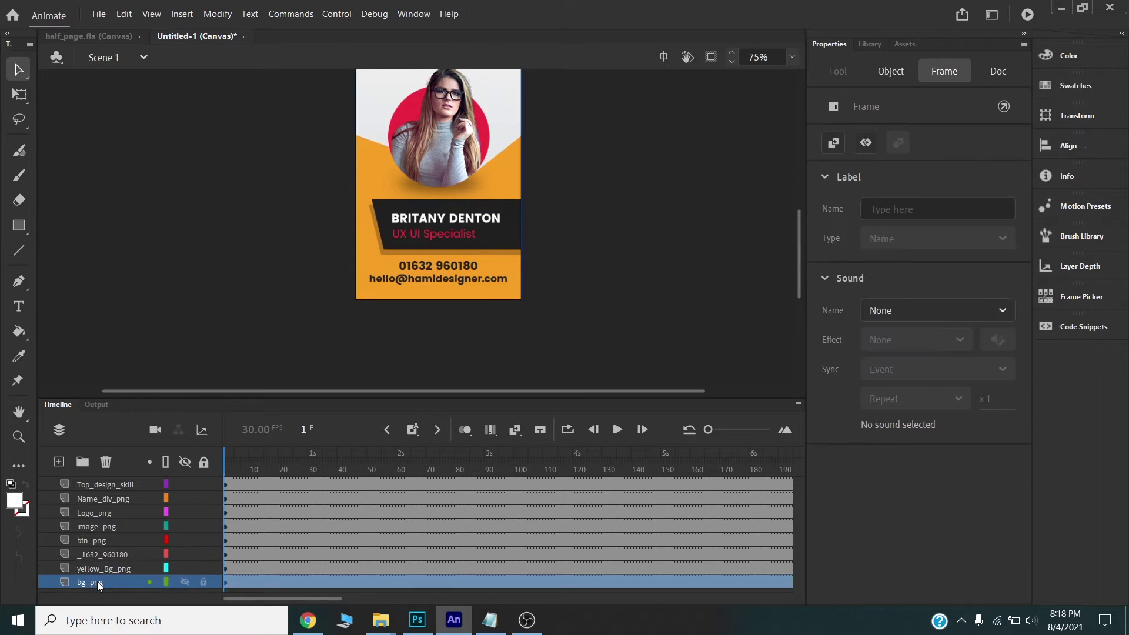
scroll(500, 224, up, 3)
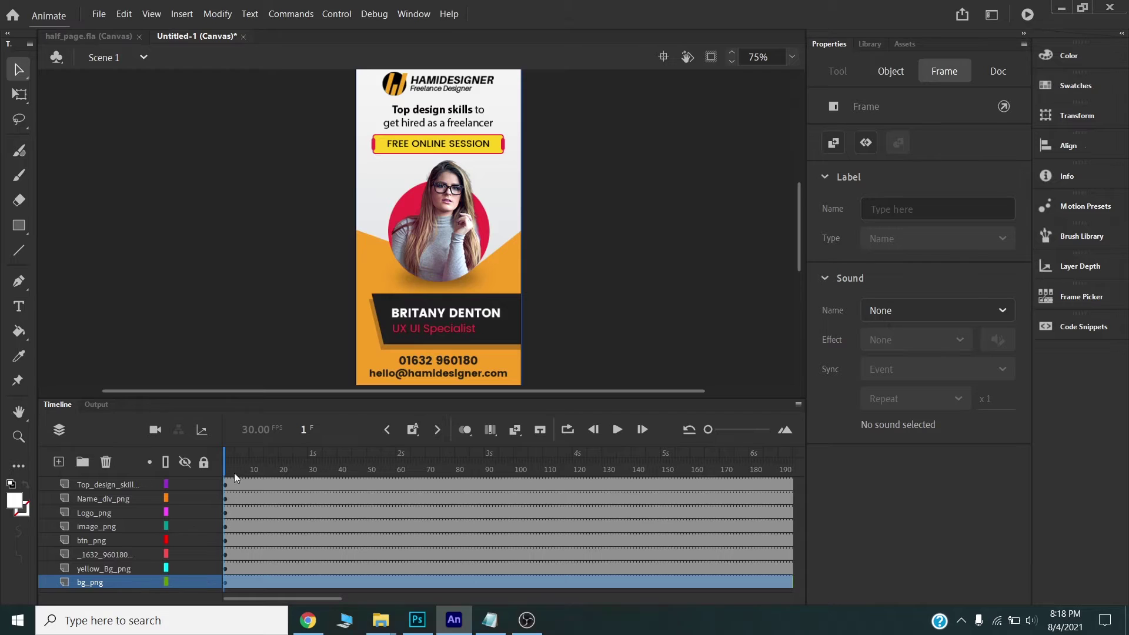
click(203, 582)
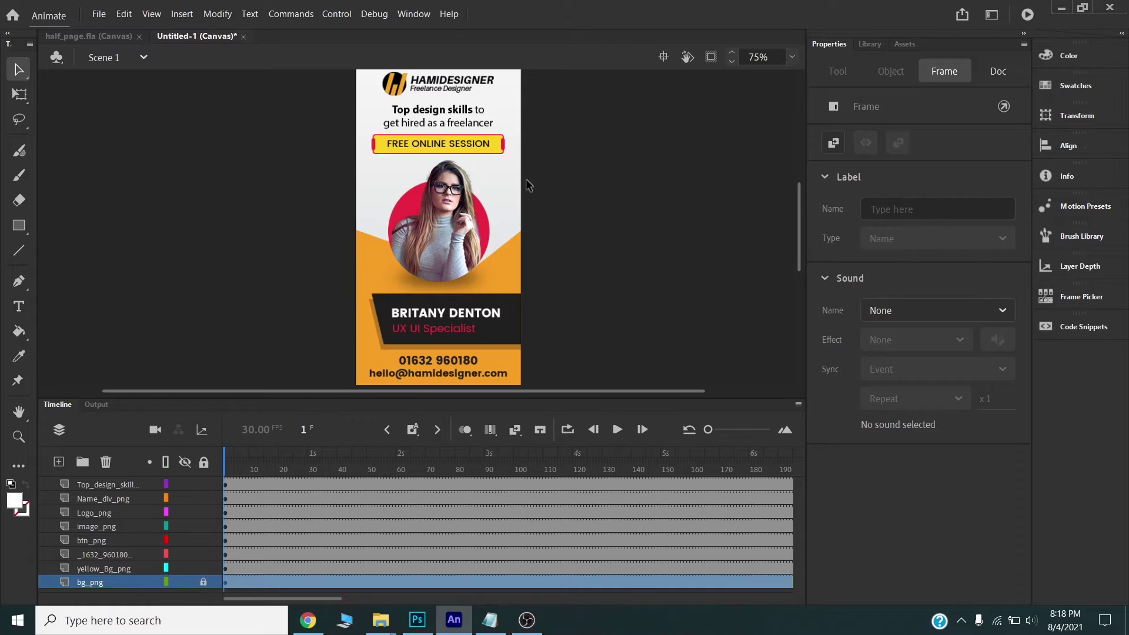
scroll(547, 235, up, 3)
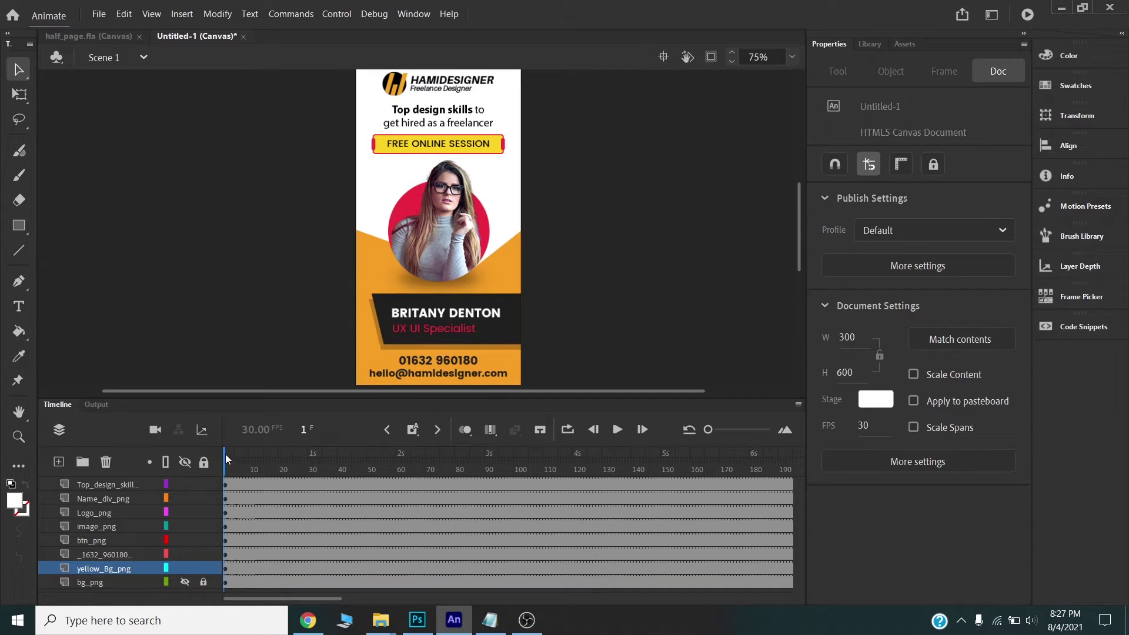
Insert keyframes at frame 10 on the yellow_Bg_png layer and every layer above it.
drag(225, 456, 251, 457)
click(249, 570)
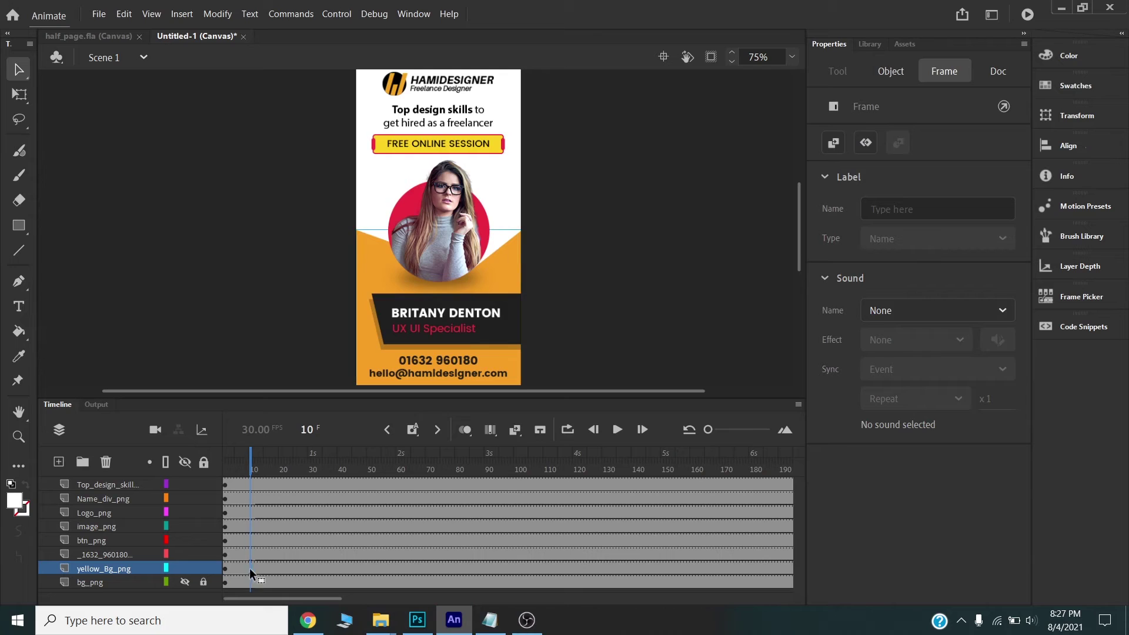
right_click(250, 568)
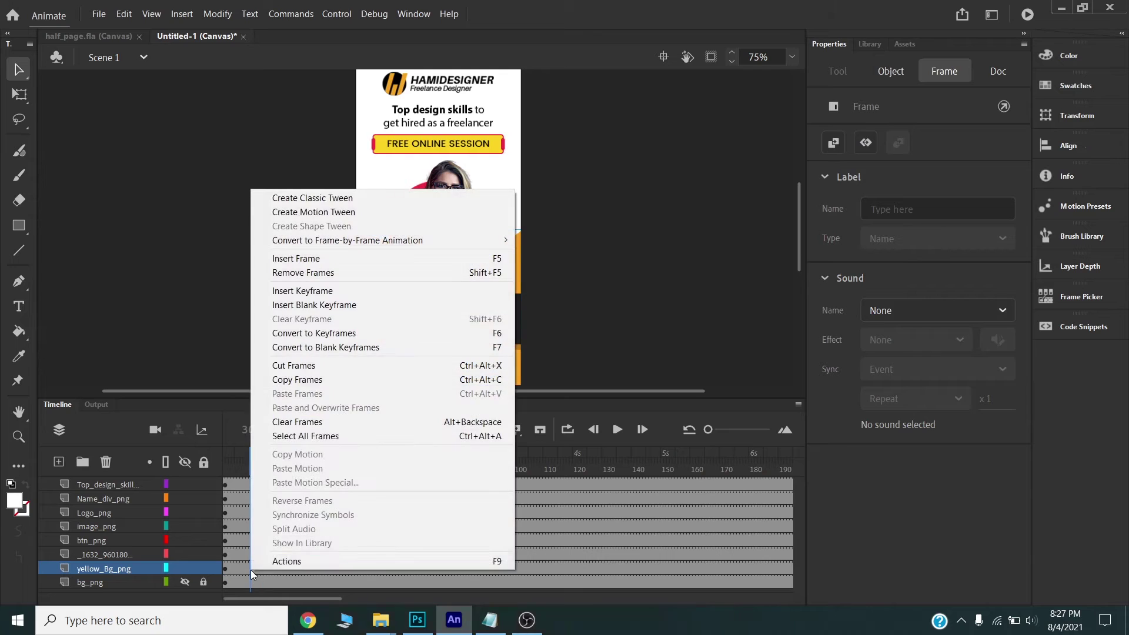
click(312, 291)
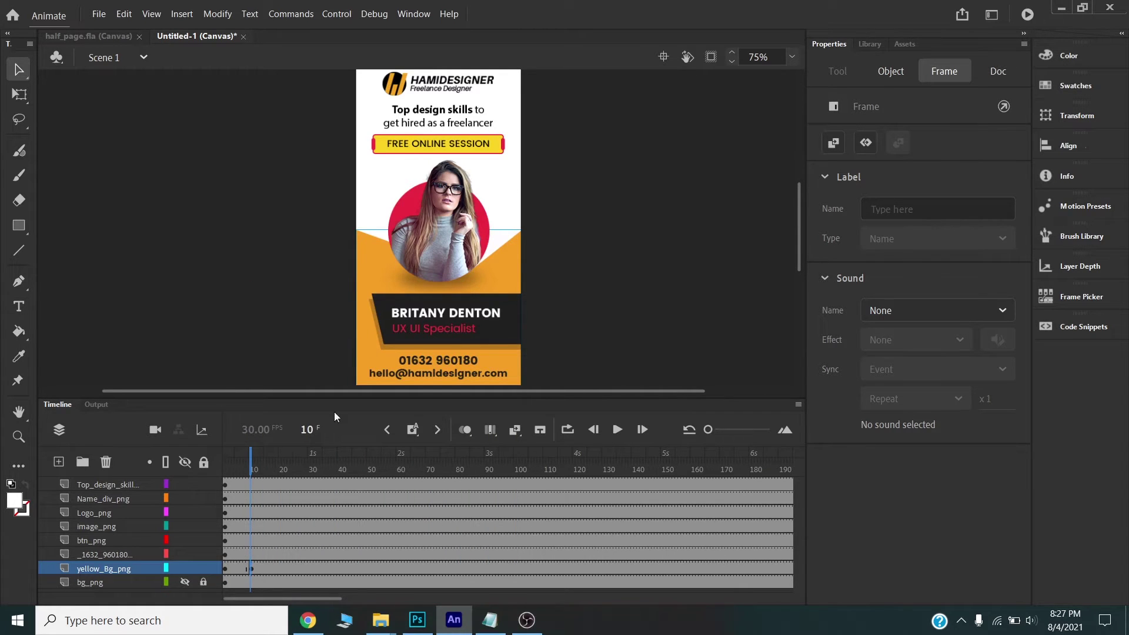
click(249, 553)
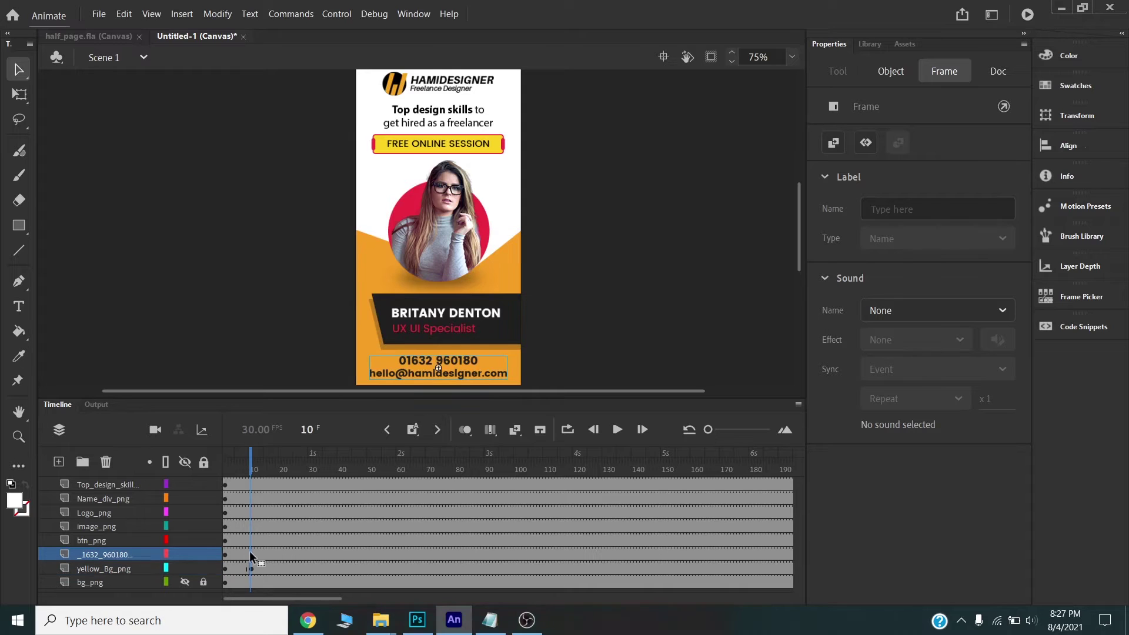
right_click(250, 552)
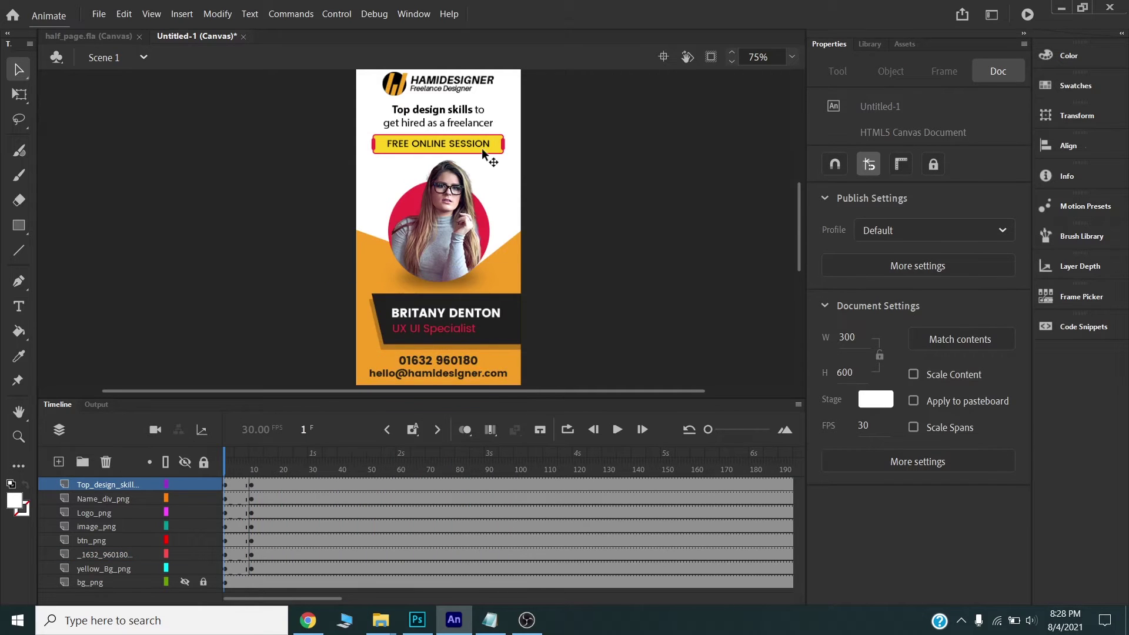
At frame 1, move the logo off the banner's left side to about X -118 and set its alpha to 0%.
scroll(478, 161, down, 3)
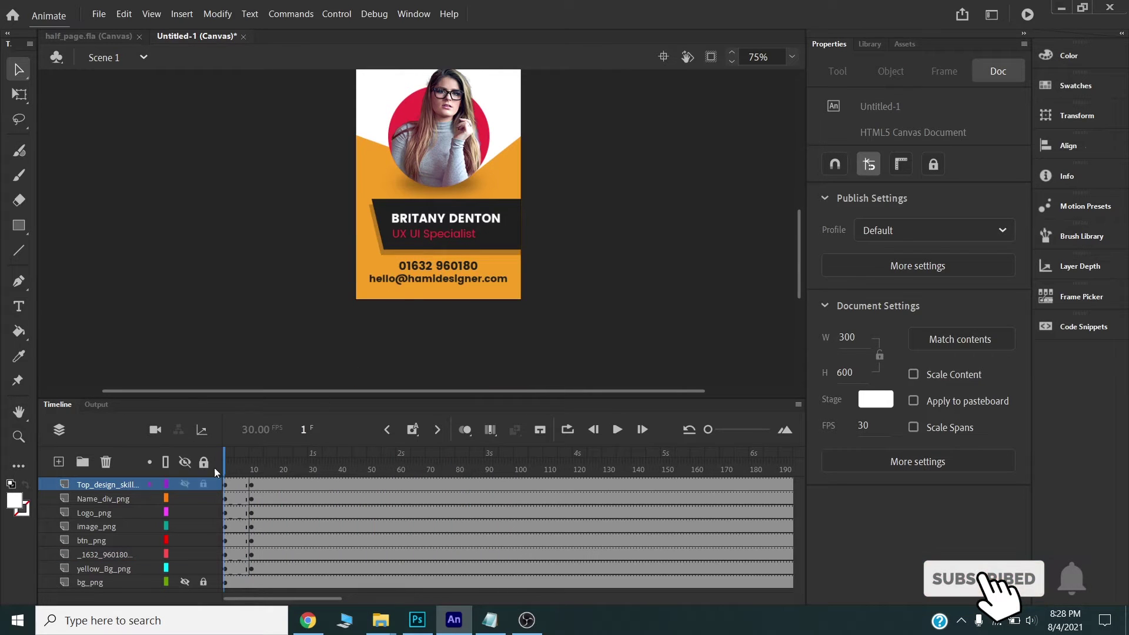
scroll(514, 138, up, 3)
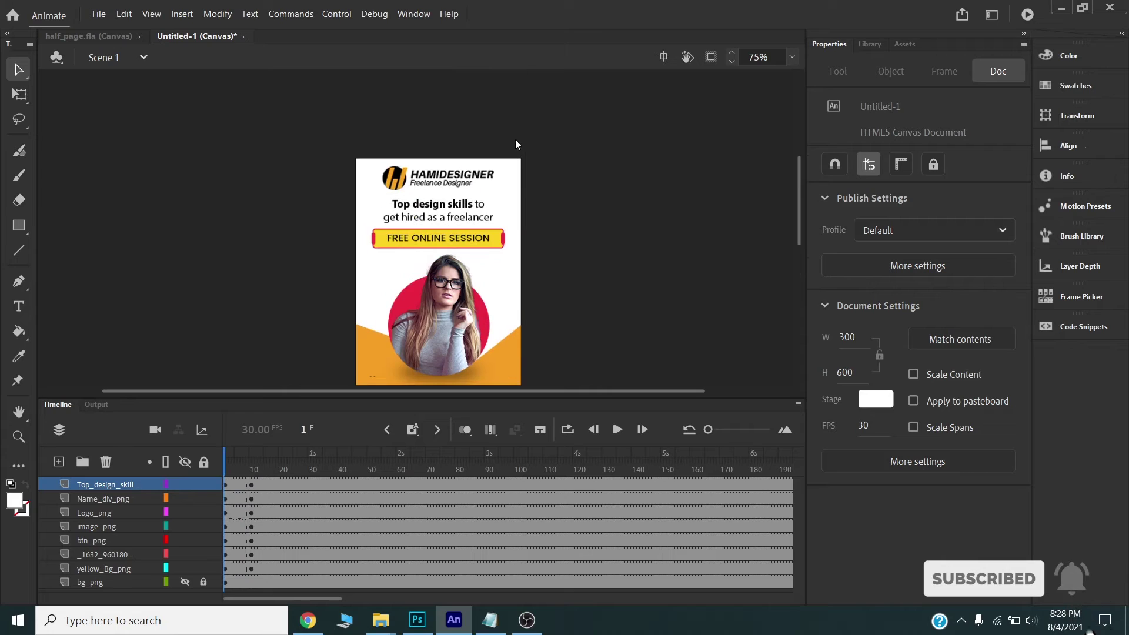
click(399, 185)
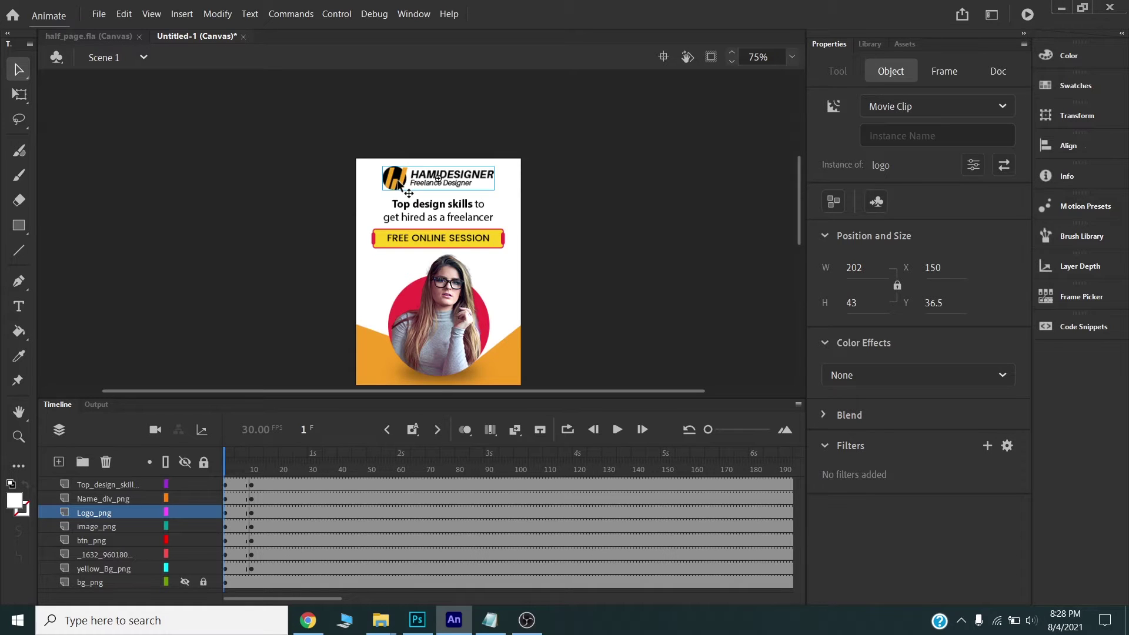
drag(400, 185, 251, 188)
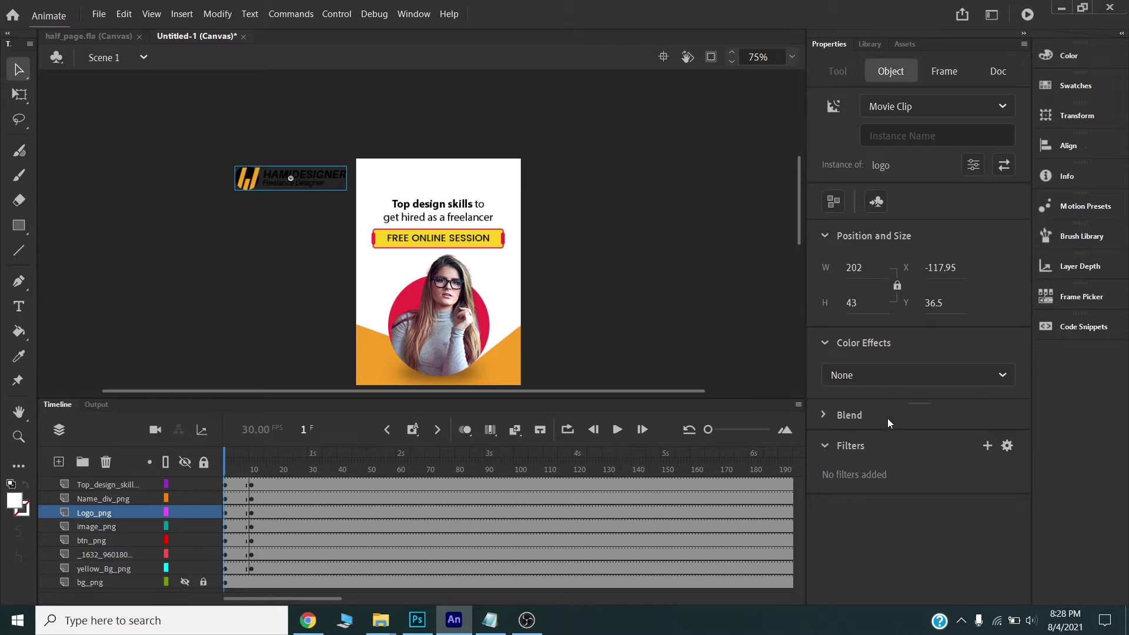
click(855, 379)
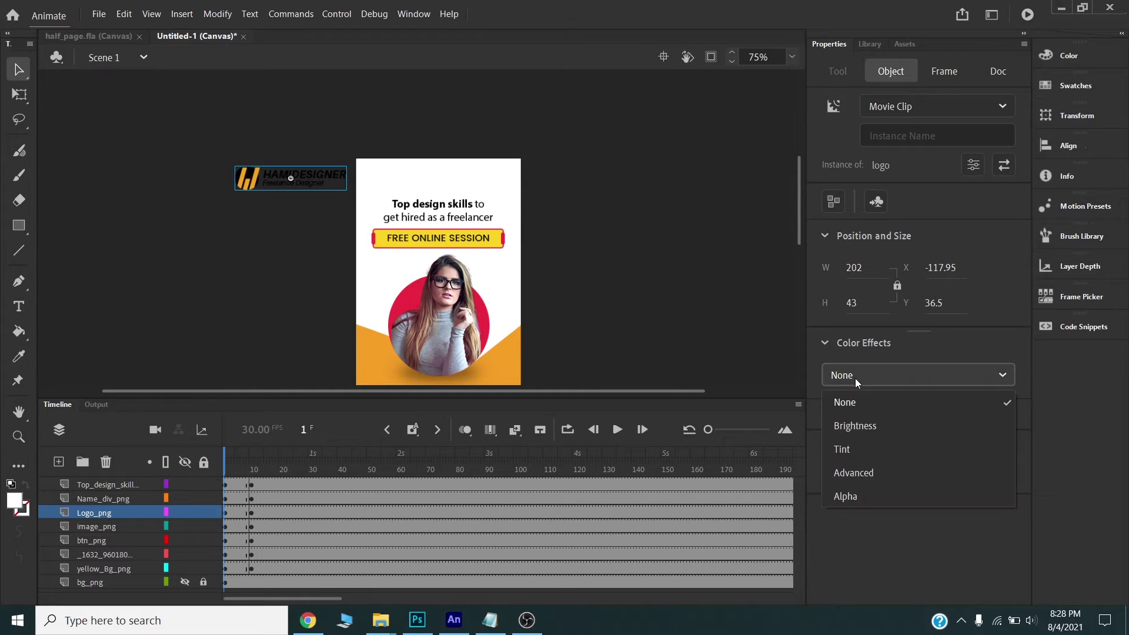
click(847, 495)
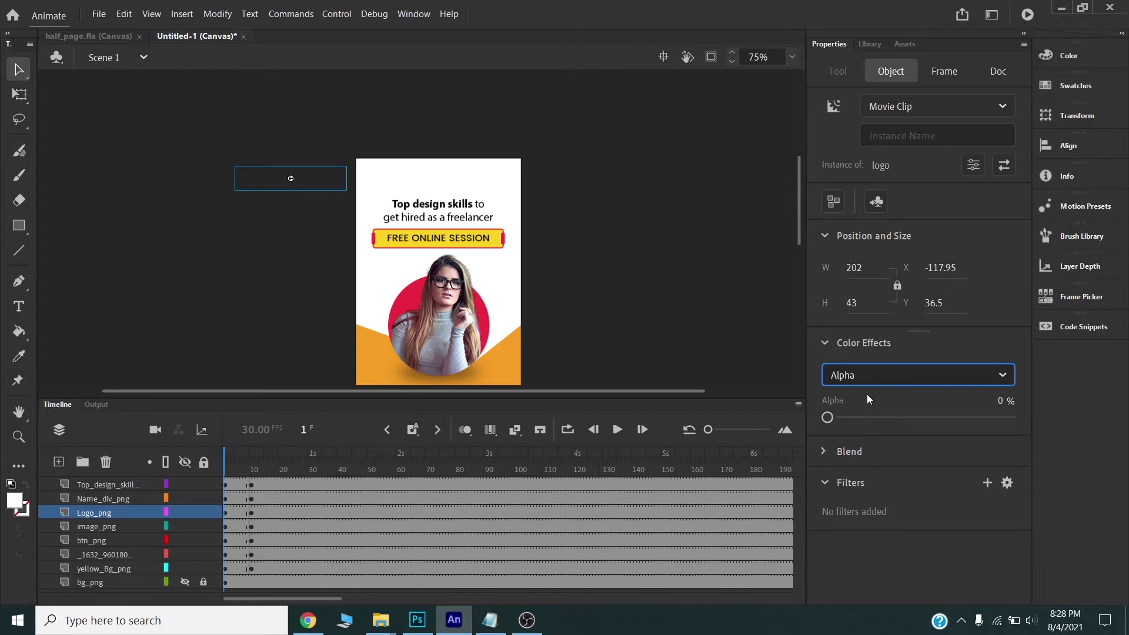
drag(831, 419, 799, 422)
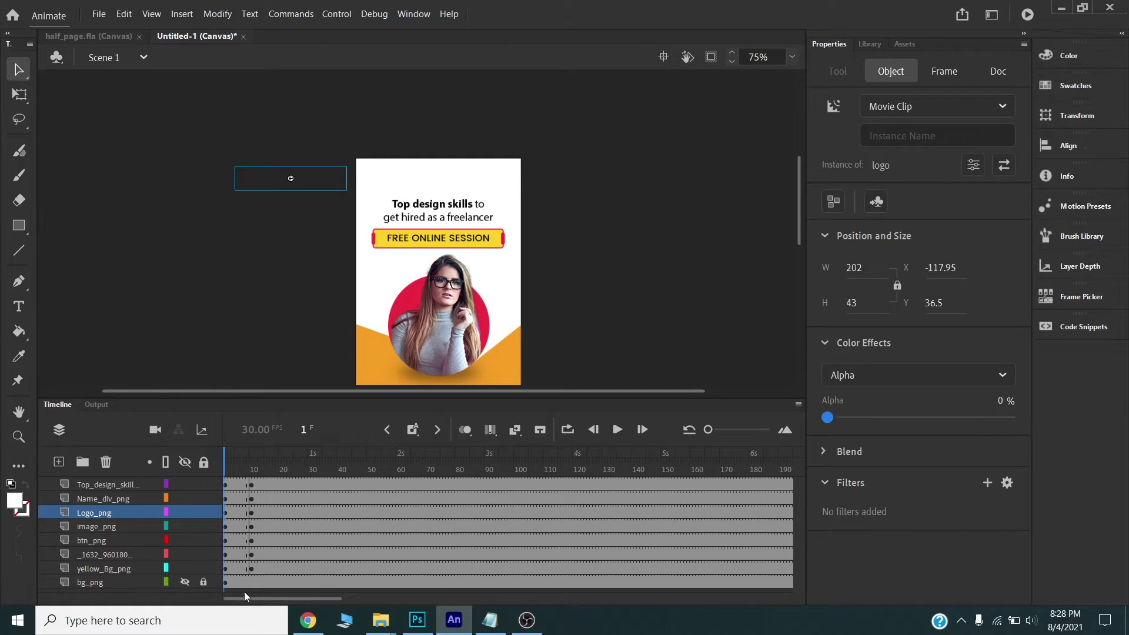
Create a classic tween on the Logo_png layer between frames 1 and 10, and return the playhead to frame 1.
right_click(237, 513)
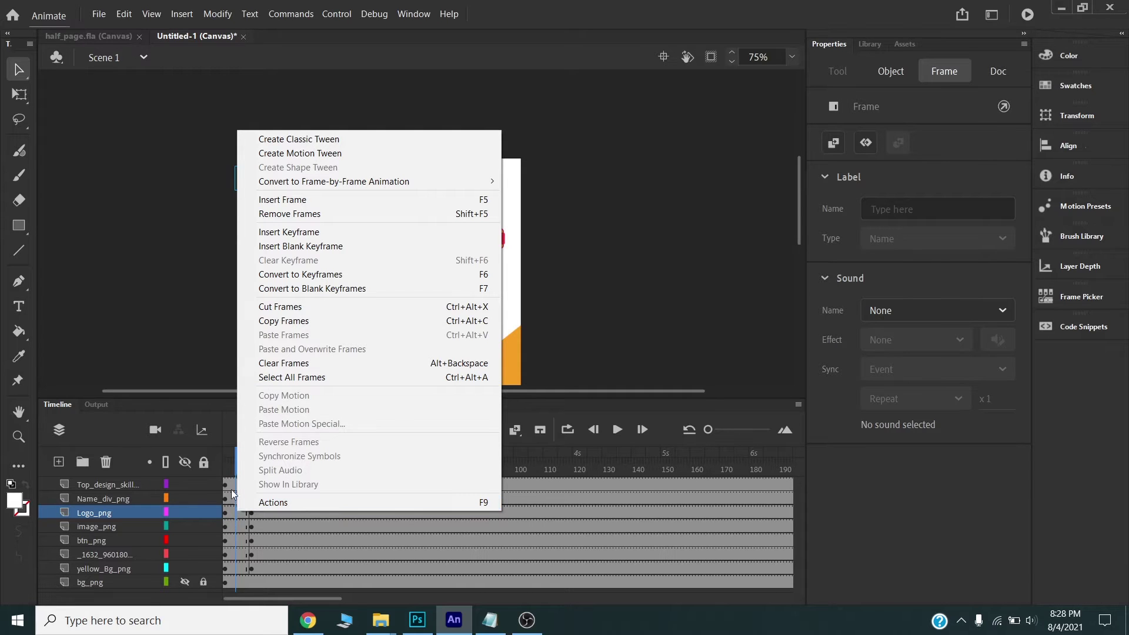
click(285, 140)
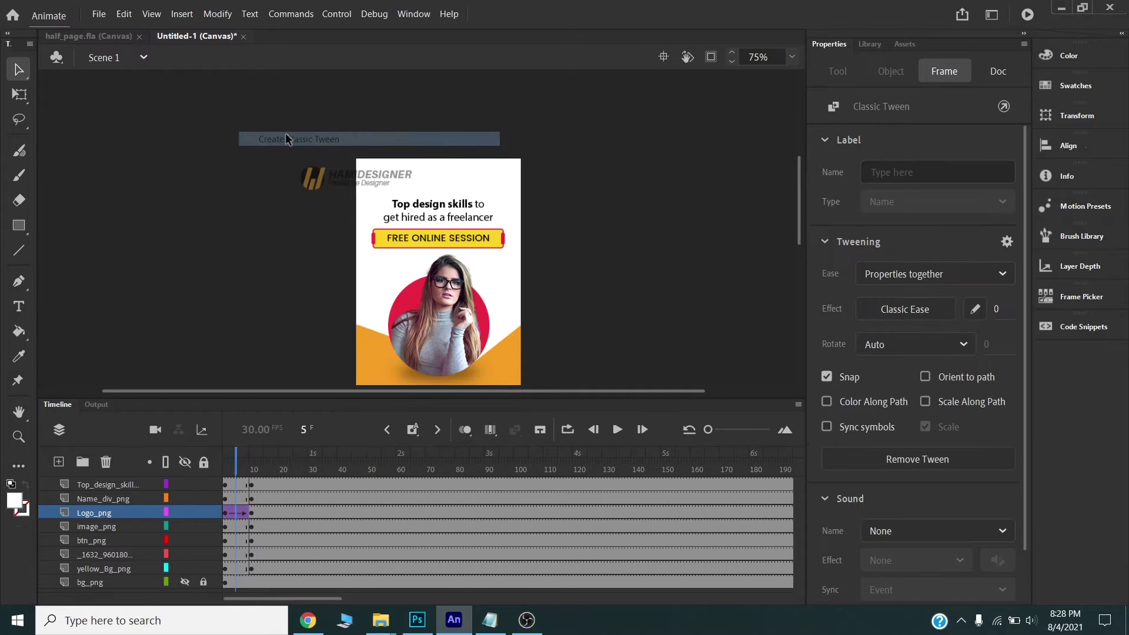
mouse_move(237, 465)
mouse_down()
mouse_move(224, 465)
mouse_move(251, 466)
mouse_move(224, 465)
mouse_up()
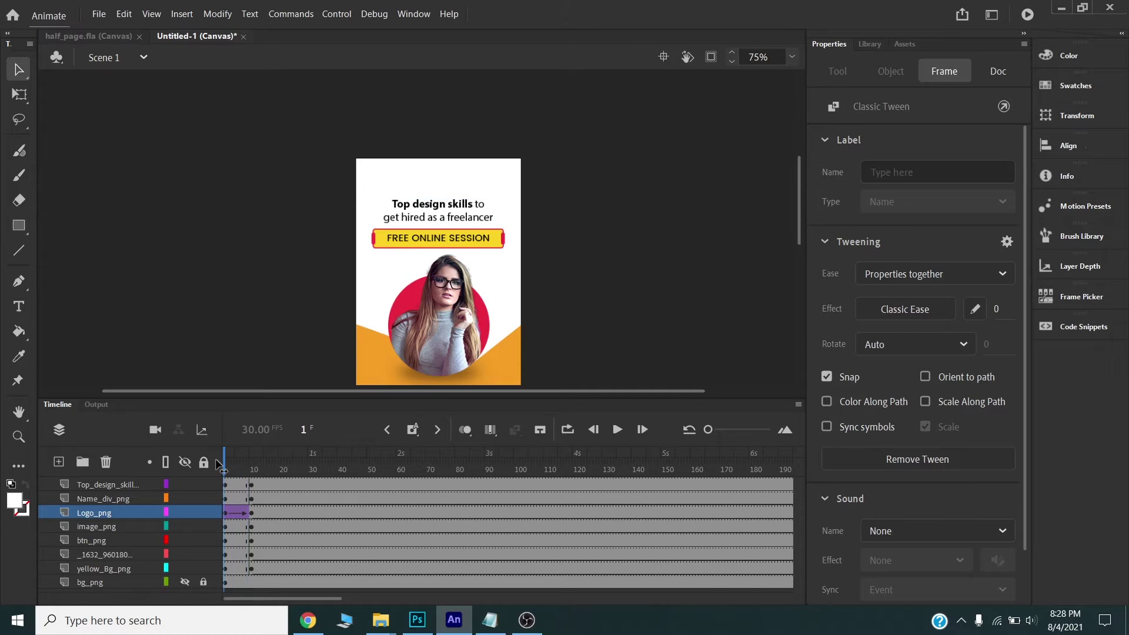
At frame 1, move the "Top design skills" headline off the banner's right side to about X 409 and set its alpha to 0%.
click(410, 214)
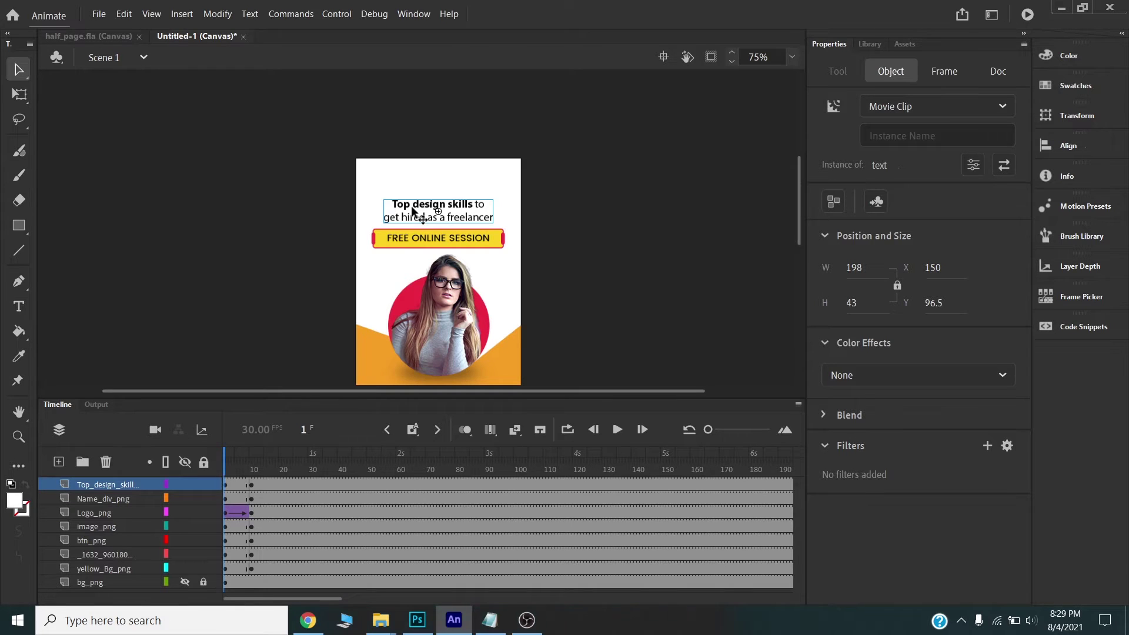
drag(412, 211, 552, 209)
click(881, 376)
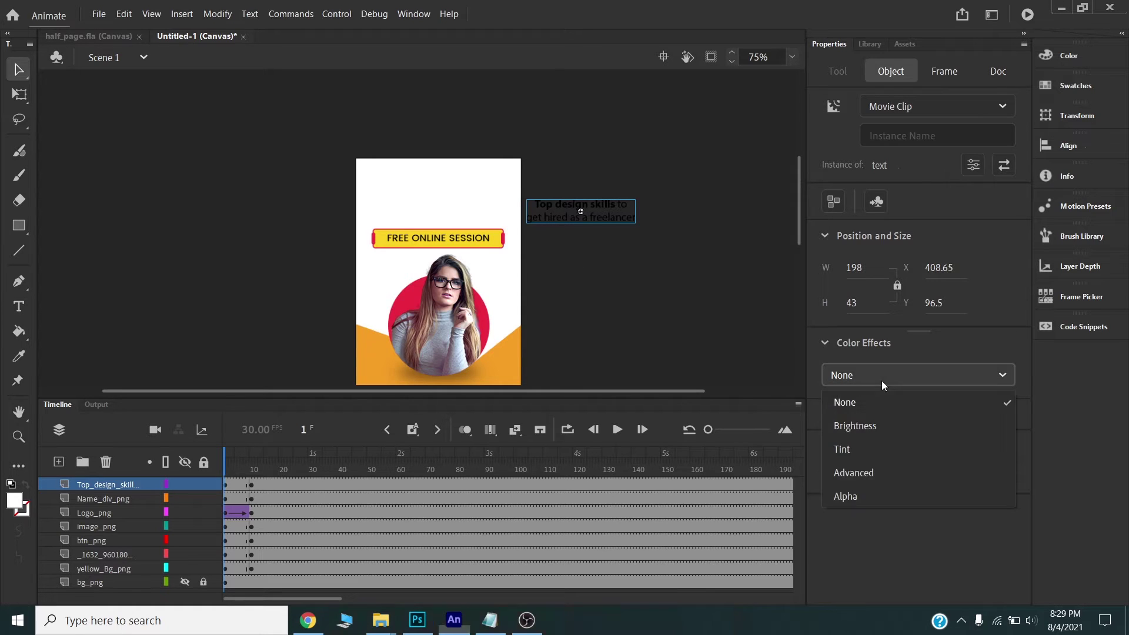
click(867, 497)
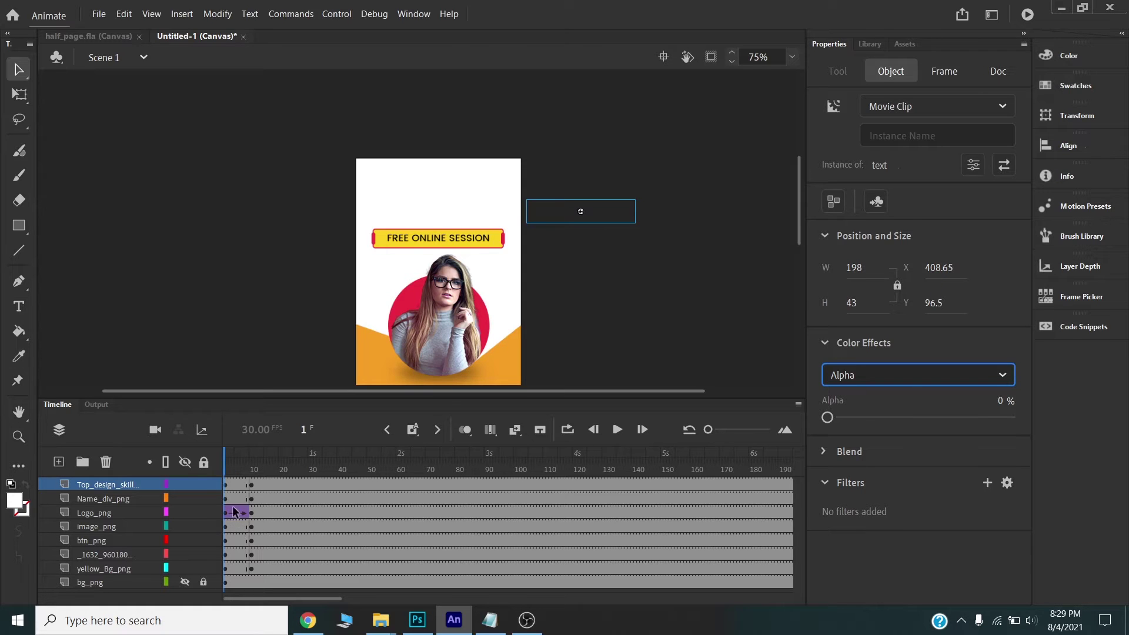
Create a classic tween on the "Top design skills" headline layer between frames 1 and 10.
right_click(235, 485)
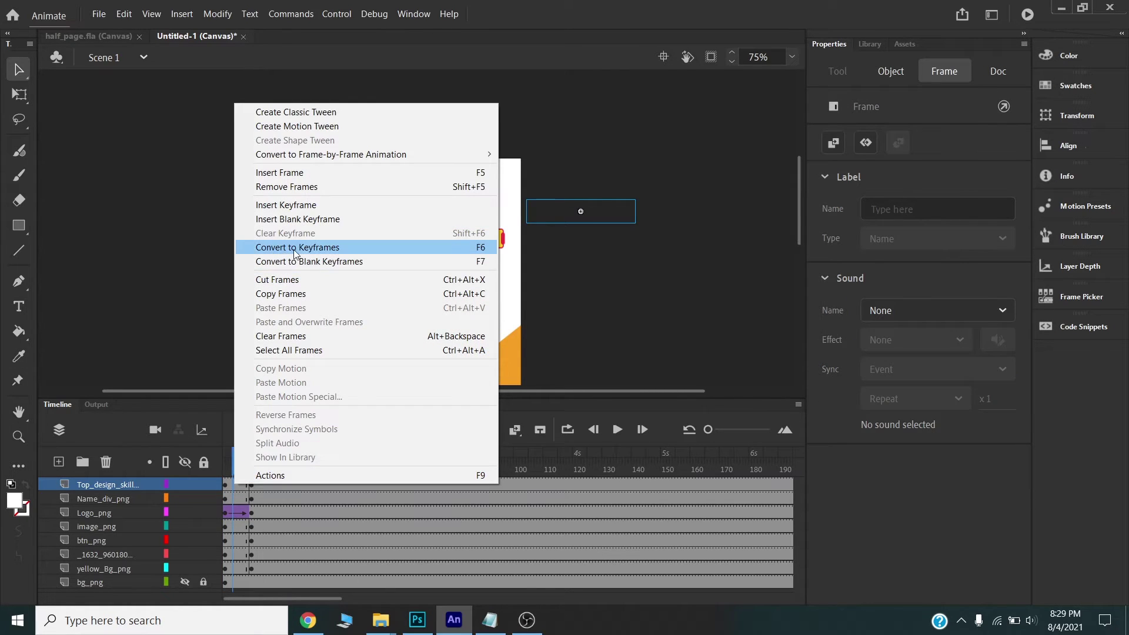
click(289, 116)
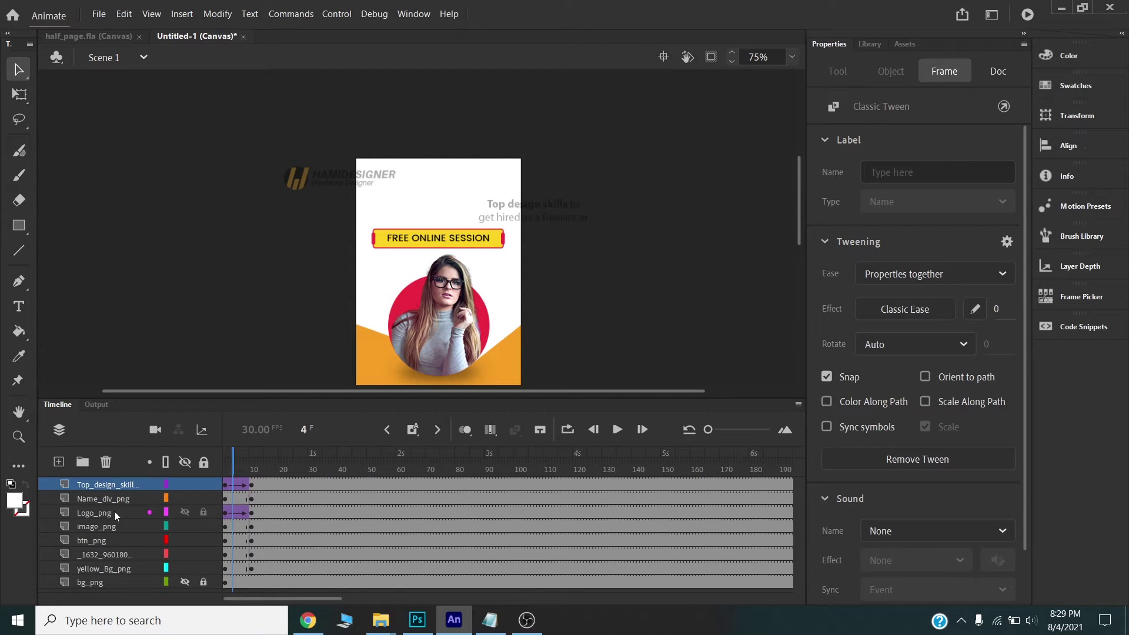
At frame 1, scale the "FREE ONLINE SESSION" button to 0% and apply the Alpha color effect to it.
click(467, 237)
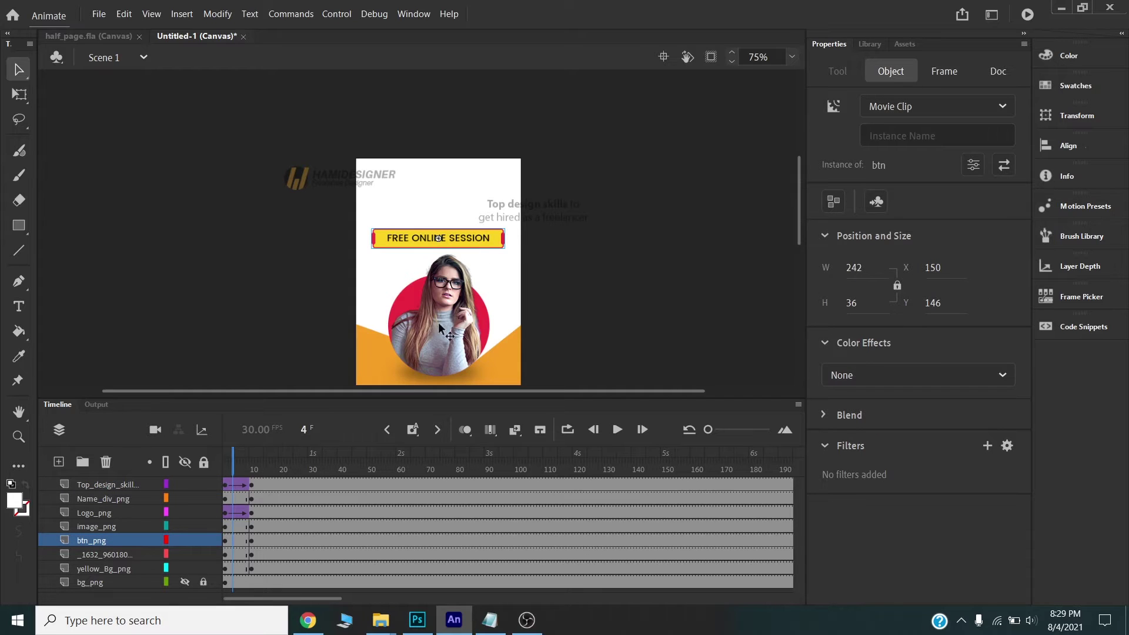
drag(233, 453, 225, 452)
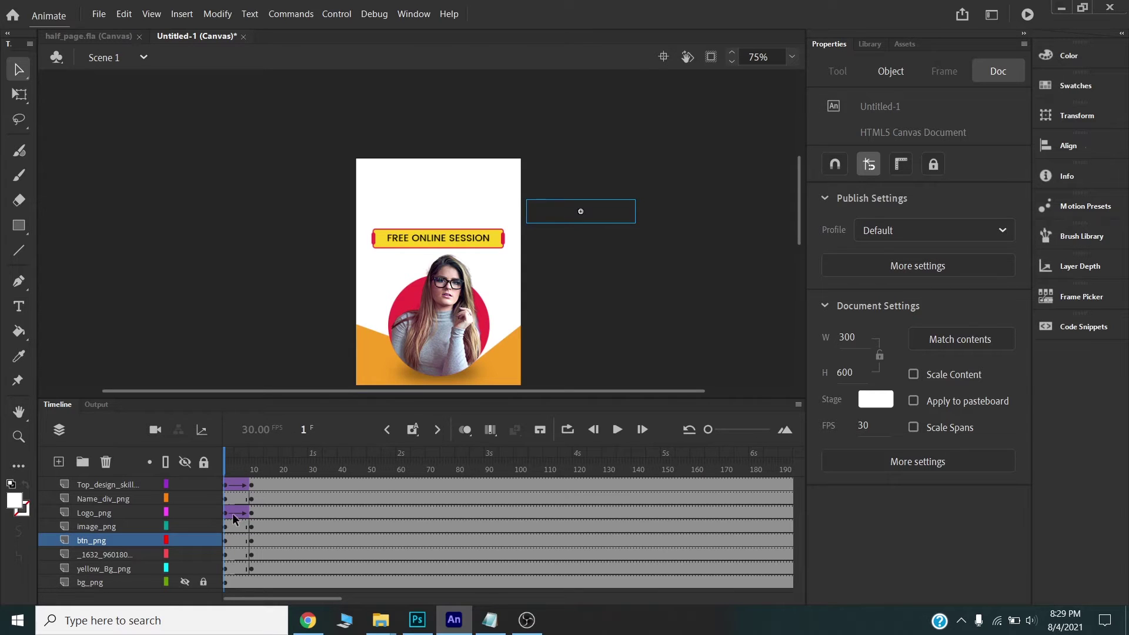
click(427, 244)
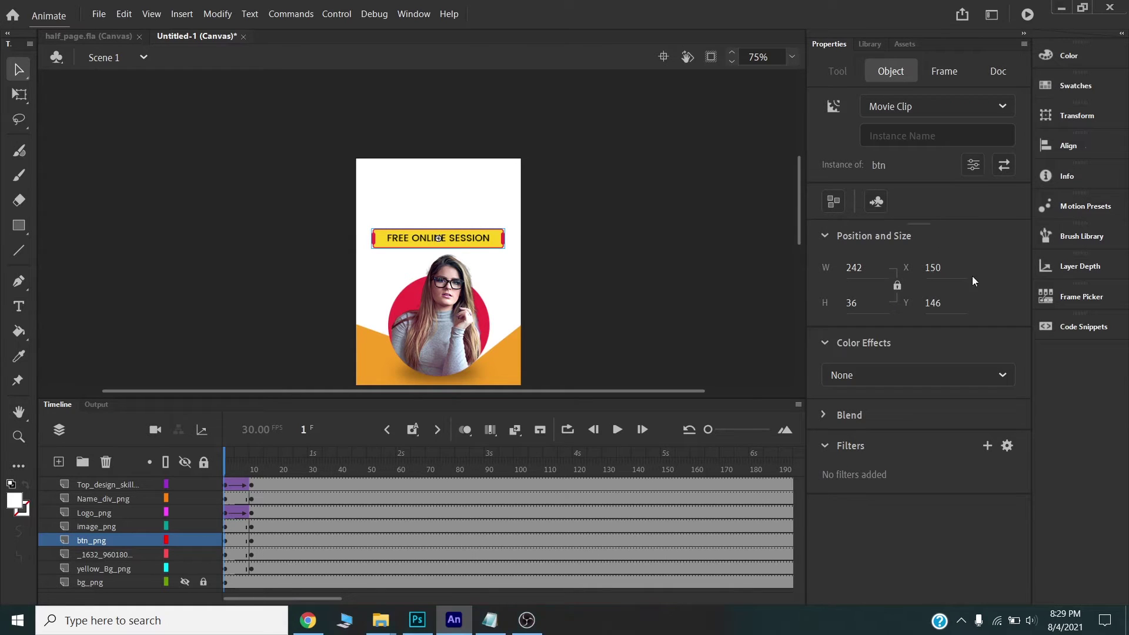
click(1063, 117)
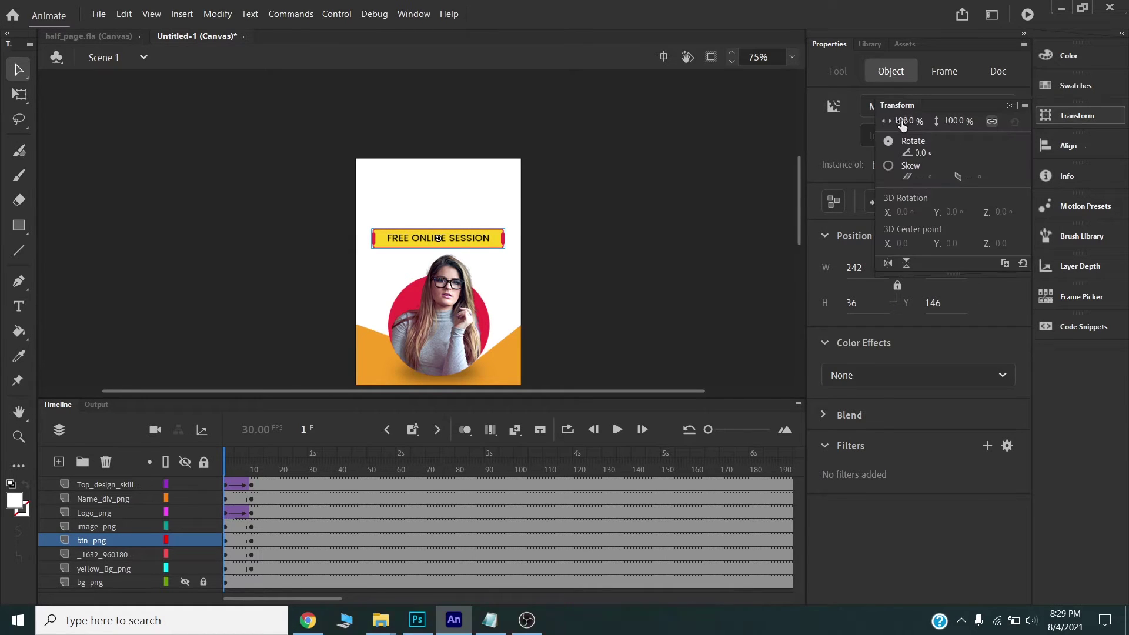
drag(902, 122, 832, 124)
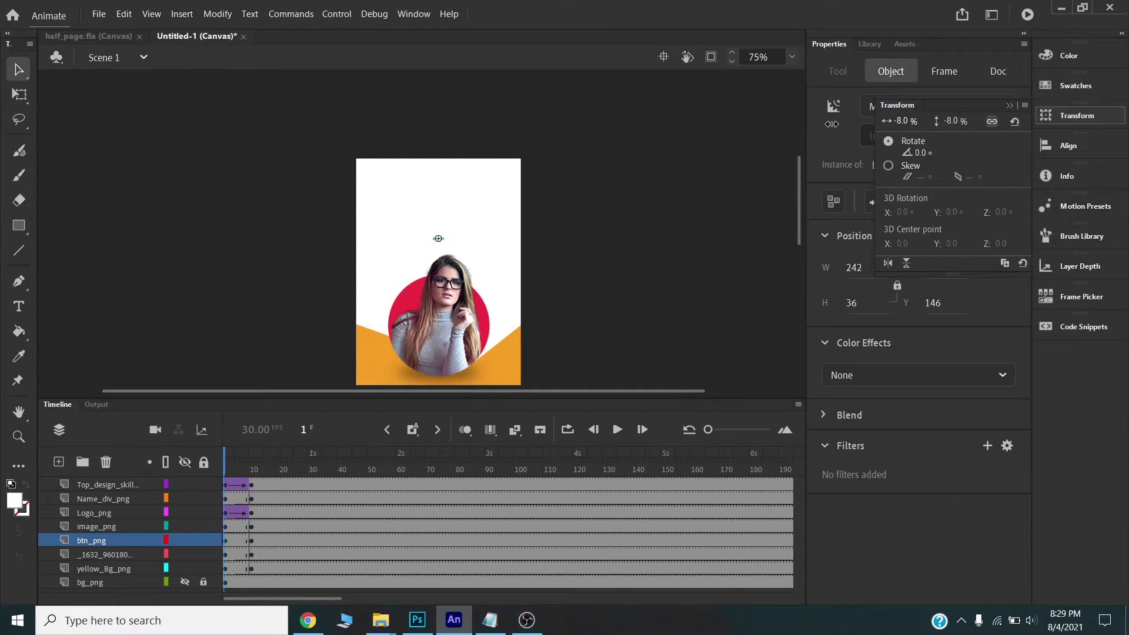
click(899, 121)
text(0)
key(Return)
click(879, 379)
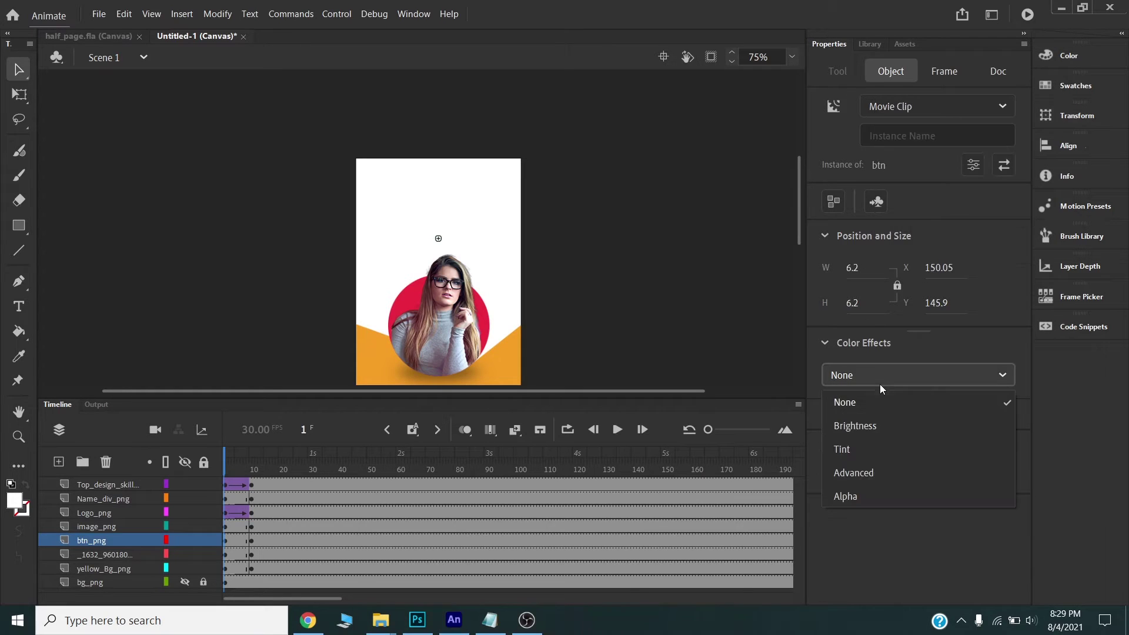
click(847, 496)
Create a classic tween on the btn_png layer between frames 1 and 10, and return the playhead to frame 1.
click(230, 541)
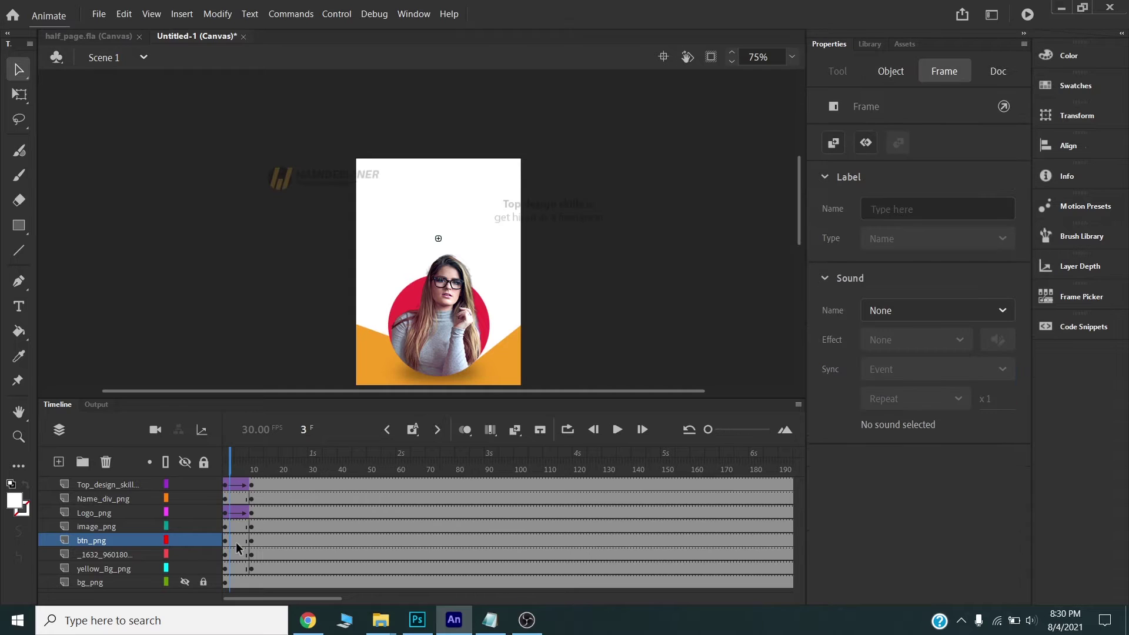
click(236, 545)
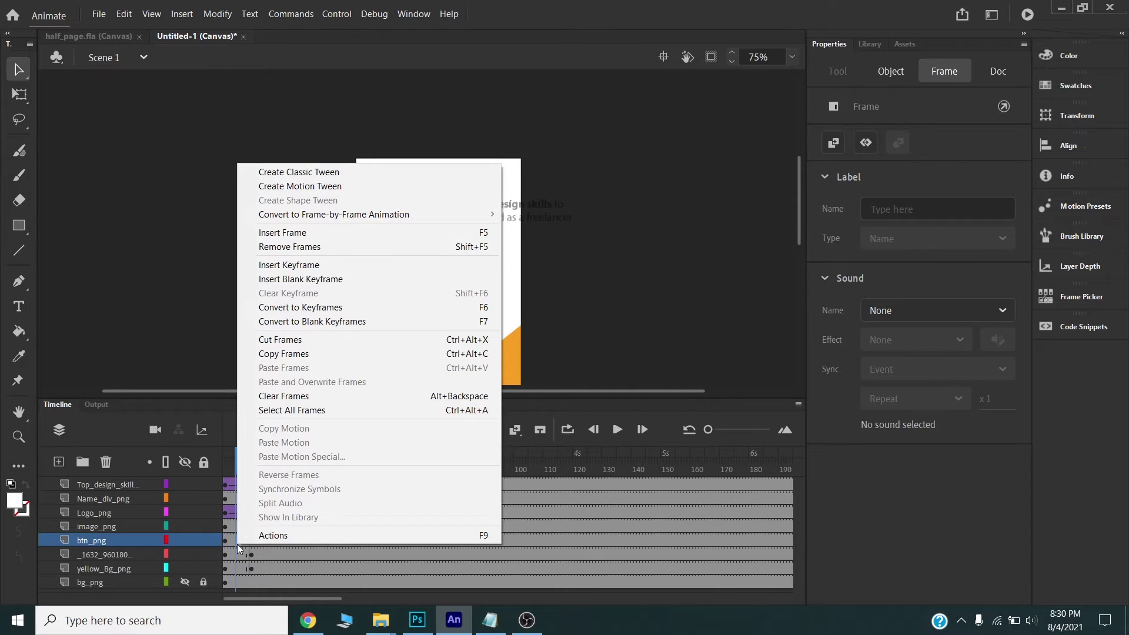
click(315, 172)
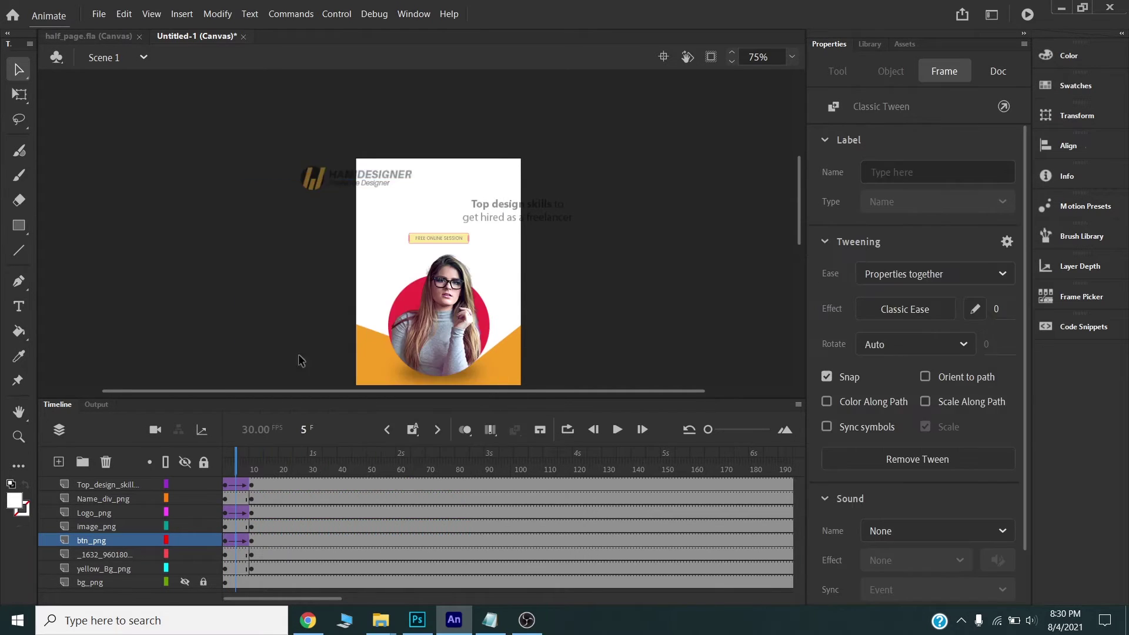
mouse_move(236, 468)
mouse_down()
mouse_move(223, 466)
mouse_move(256, 466)
mouse_move(220, 466)
mouse_up()
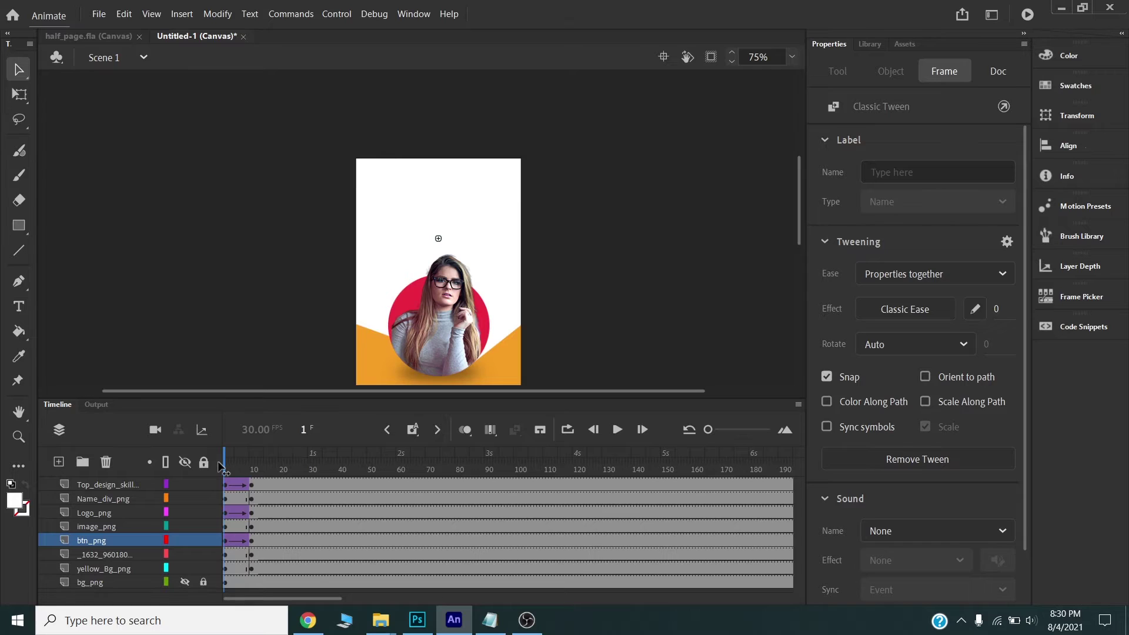
At frame 1 of the image_png layer, move the lady image up over the banner's top edge to about Y -38.
click(106, 527)
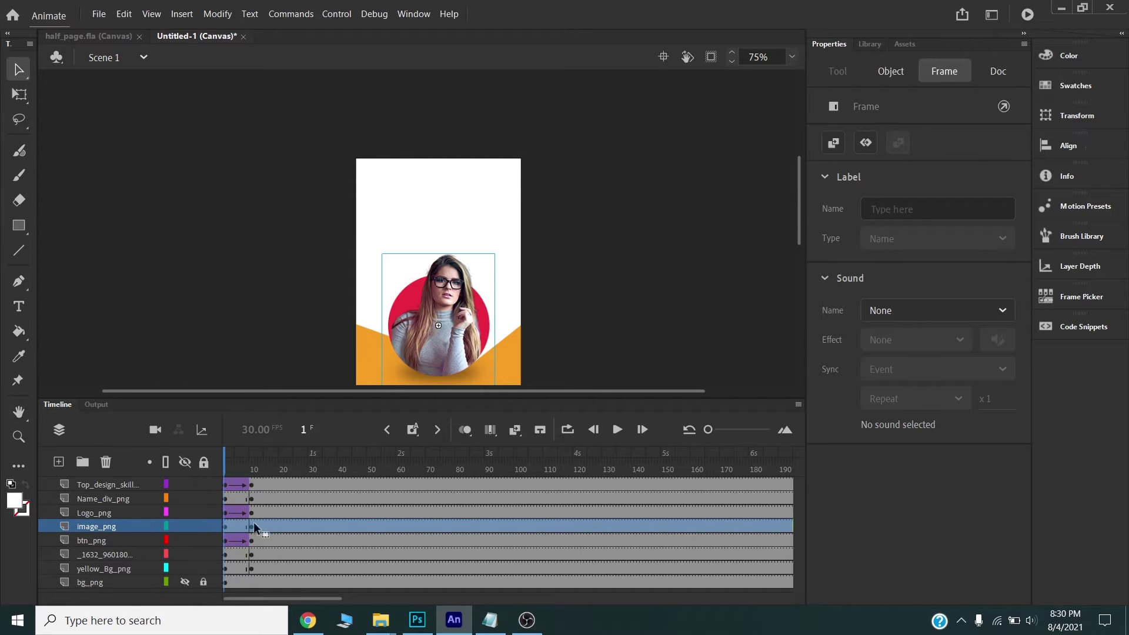
click(225, 530)
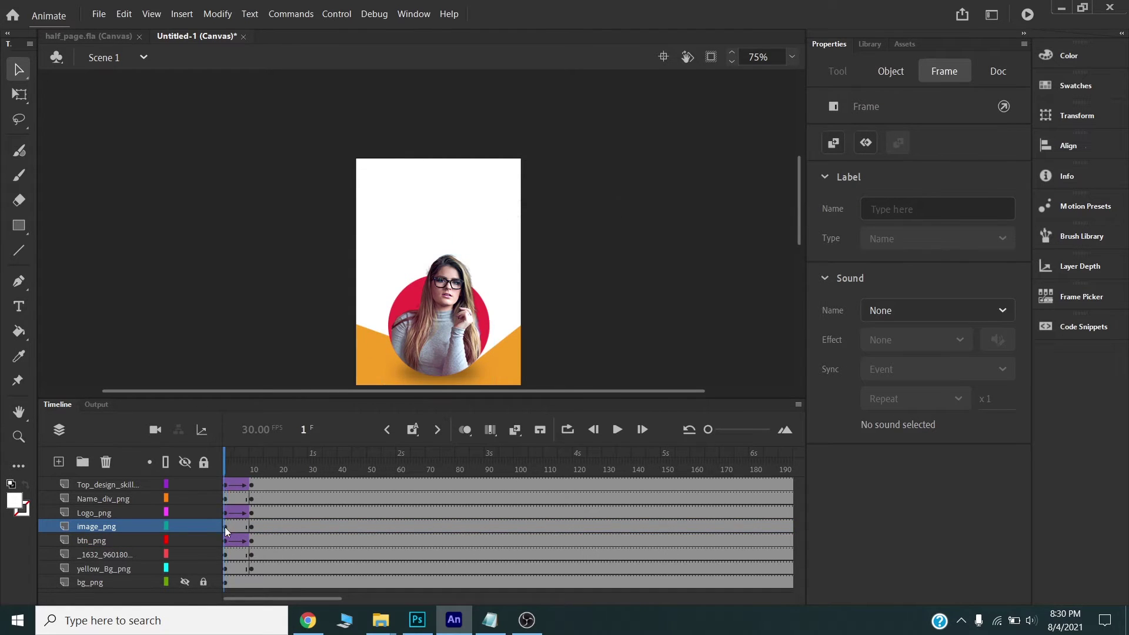
click(225, 527)
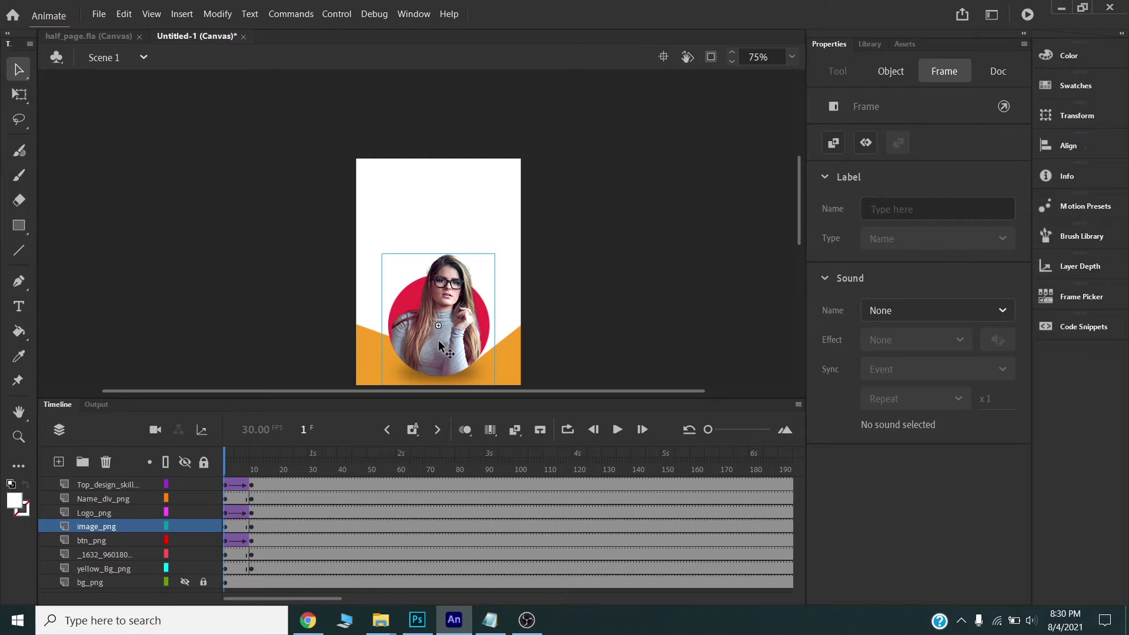
drag(439, 340, 439, 151)
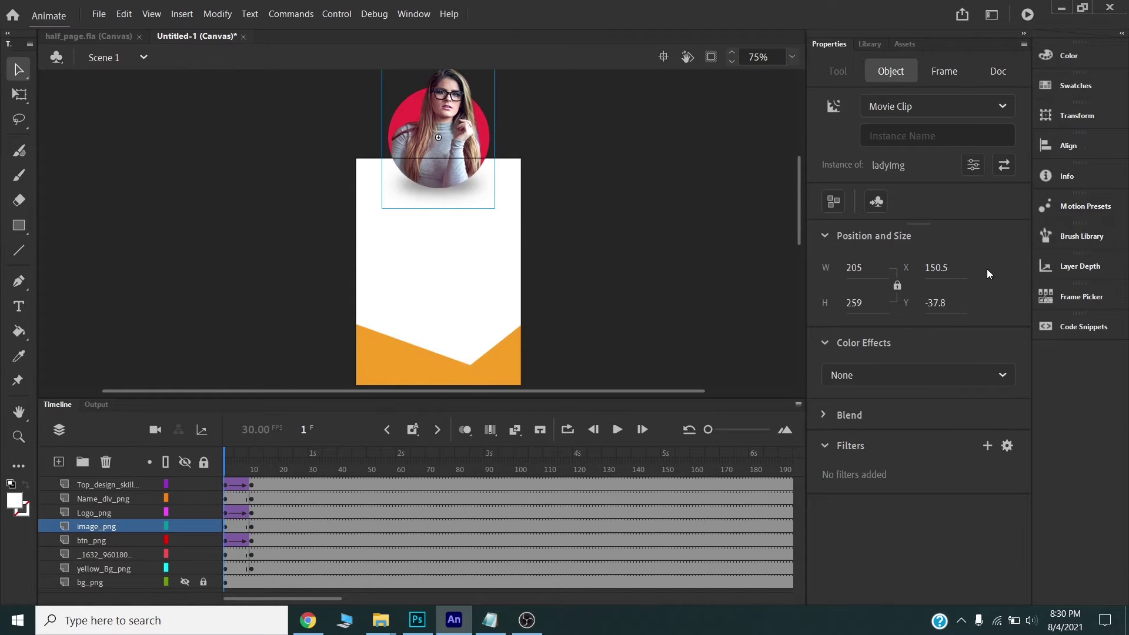
Scale the lady image at frame 1 to 50% and set its alpha to 0%.
click(1062, 118)
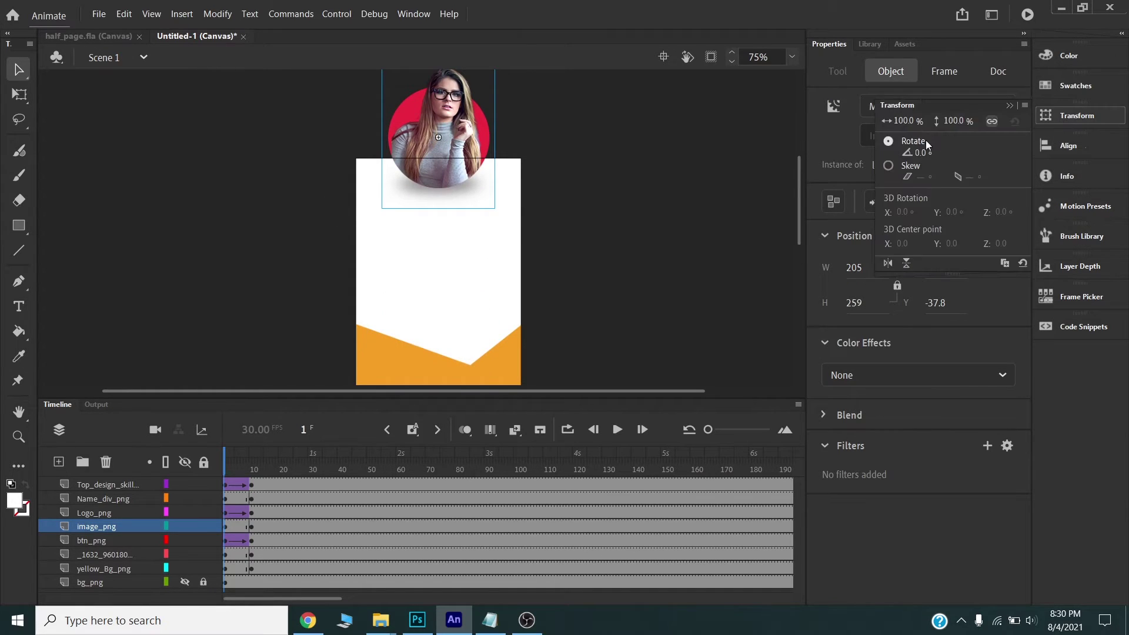
text(50)
key(Return)
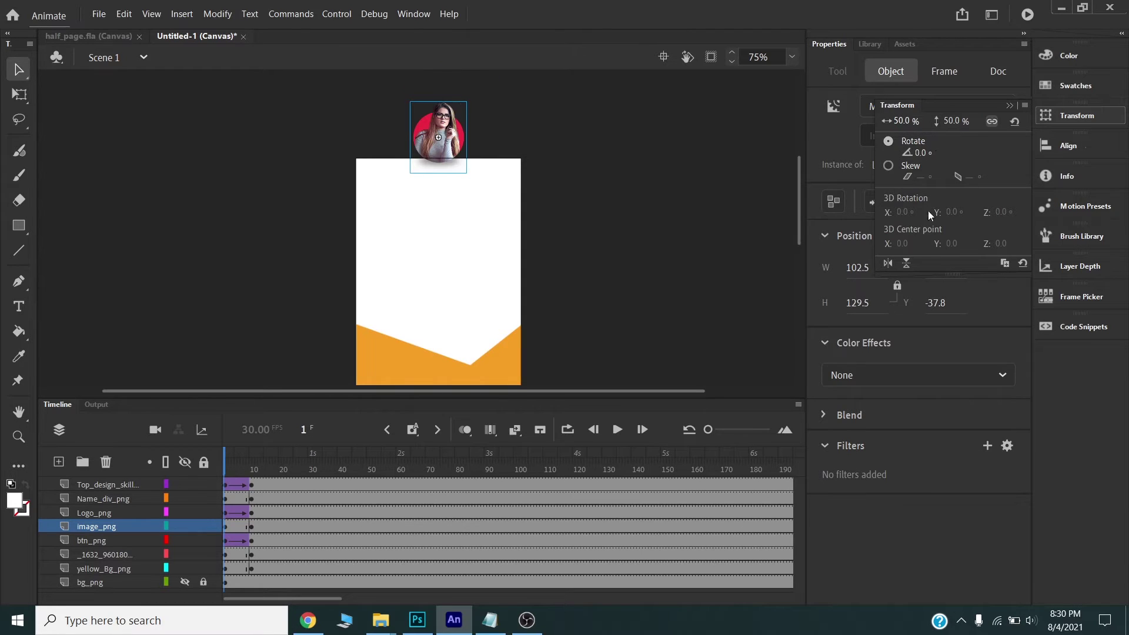
click(880, 380)
click(856, 497)
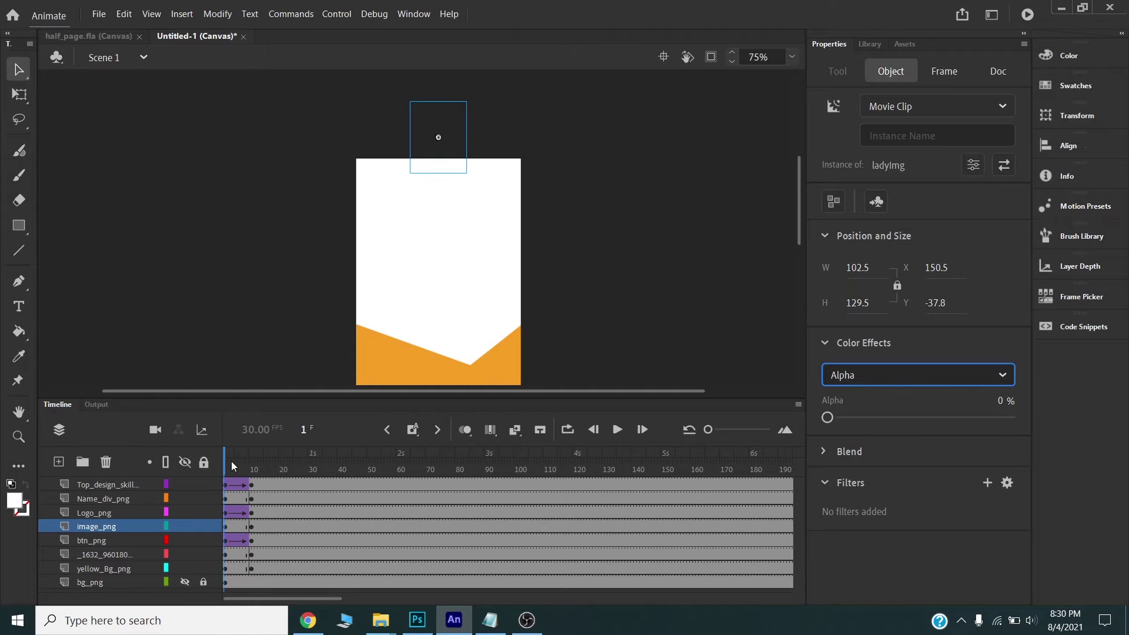
Create a classic tween on the image_png layer between frames 1 and 10.
mouse_move(225, 457)
mouse_down()
mouse_move(251, 462)
mouse_move(230, 461)
mouse_up()
click(238, 530)
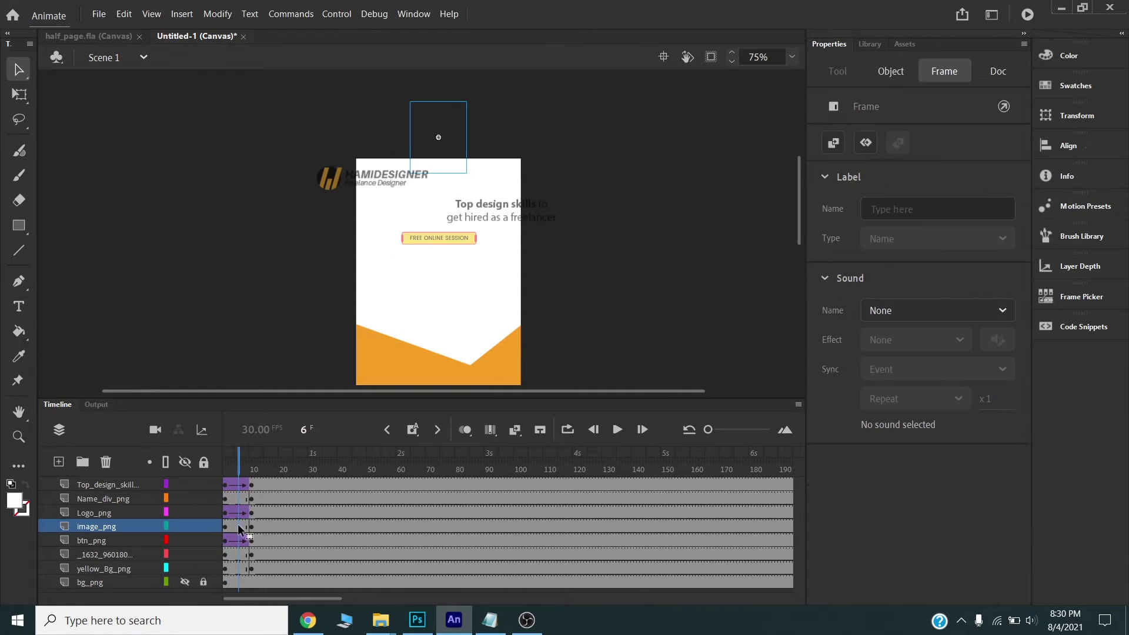
right_click(238, 530)
click(294, 154)
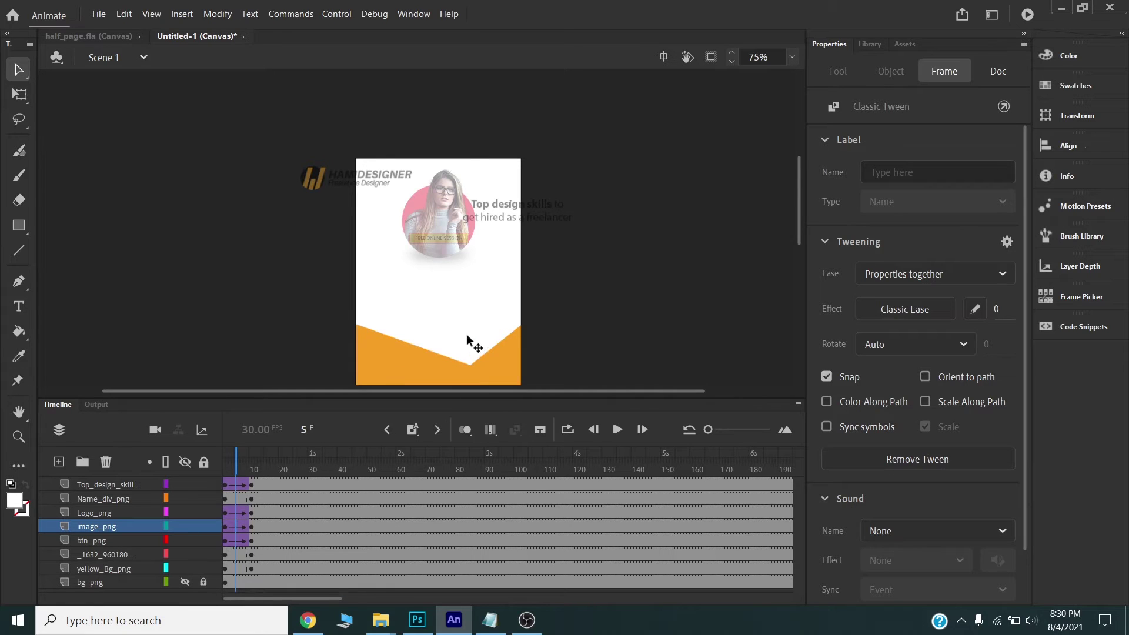
At frame 1, move the dark name tag off the banner's right side to about X 448 and set its alpha to 0%.
scroll(485, 302, down, 3)
scroll(485, 303, down, 3)
click(447, 231)
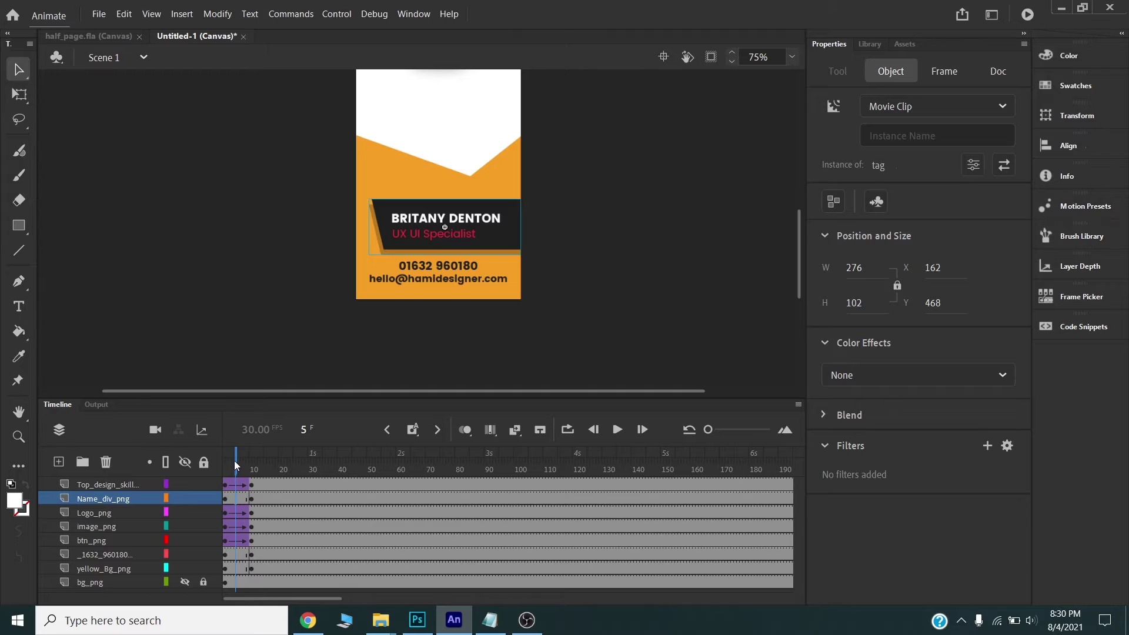
drag(237, 468, 222, 463)
click(365, 337)
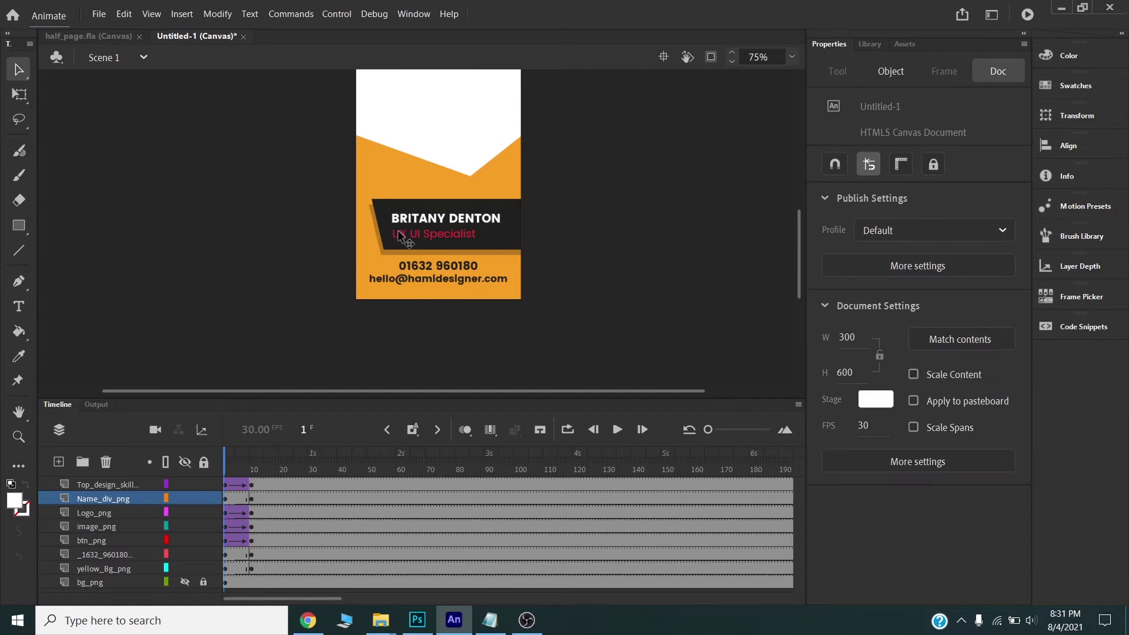
drag(397, 231, 562, 243)
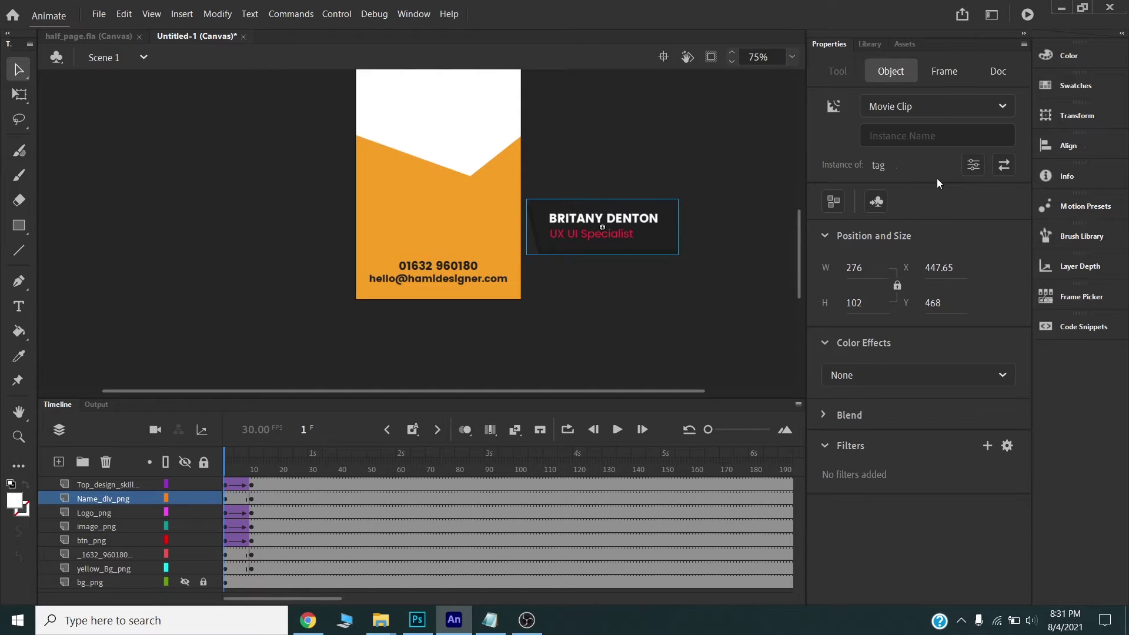
click(915, 375)
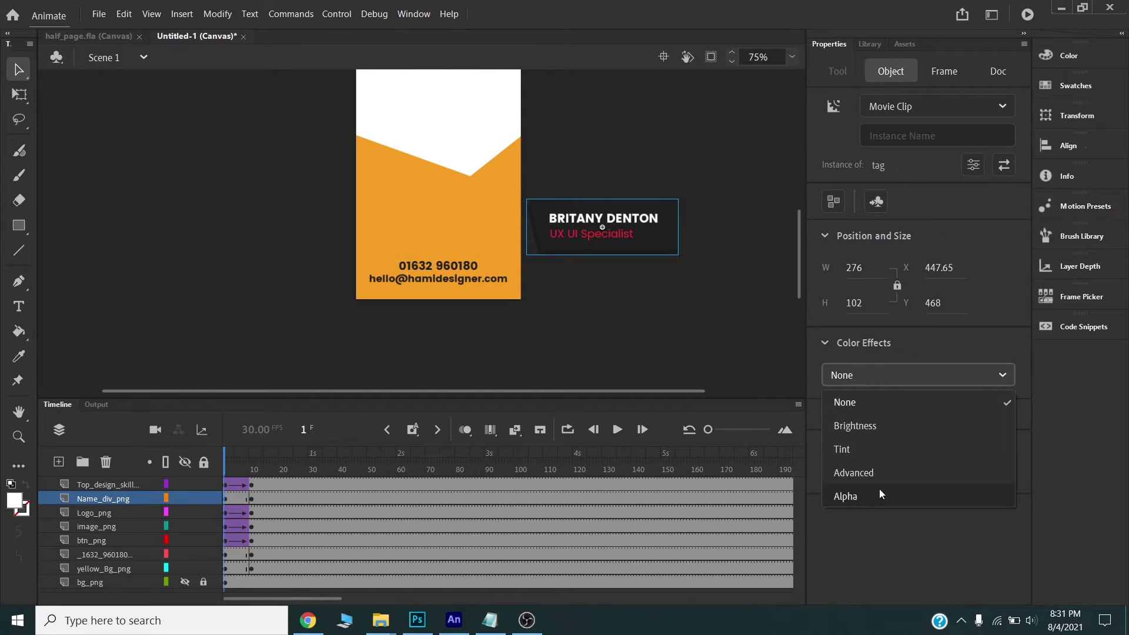
click(880, 494)
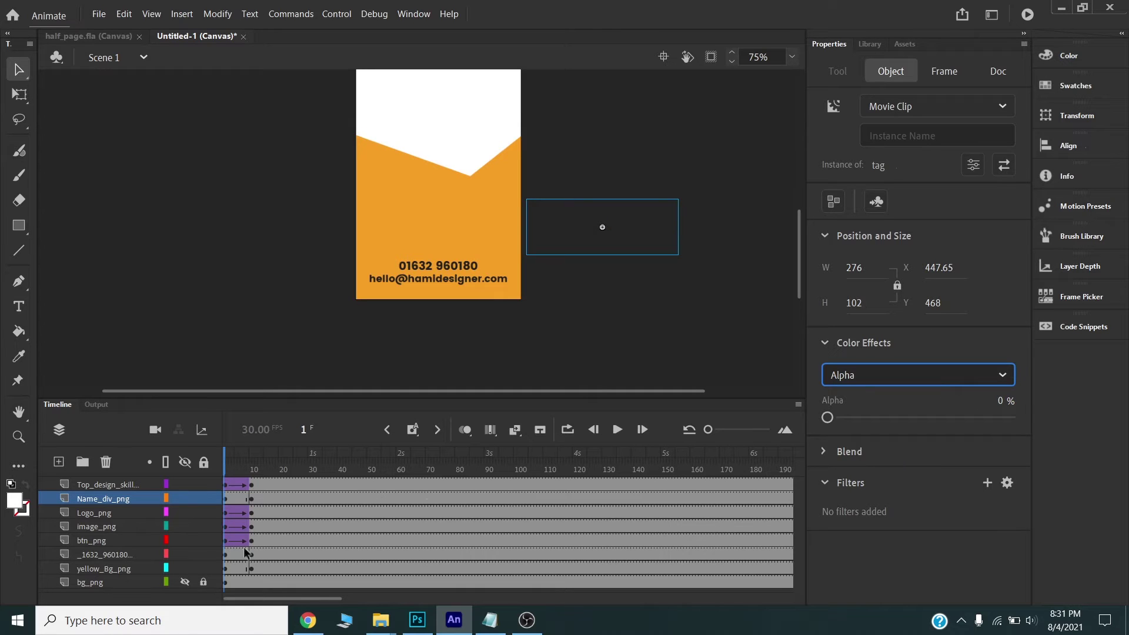
Create a classic tween on the Name_div_png layer between frames 1 and 10, and return the playhead to frame 1.
right_click(238, 500)
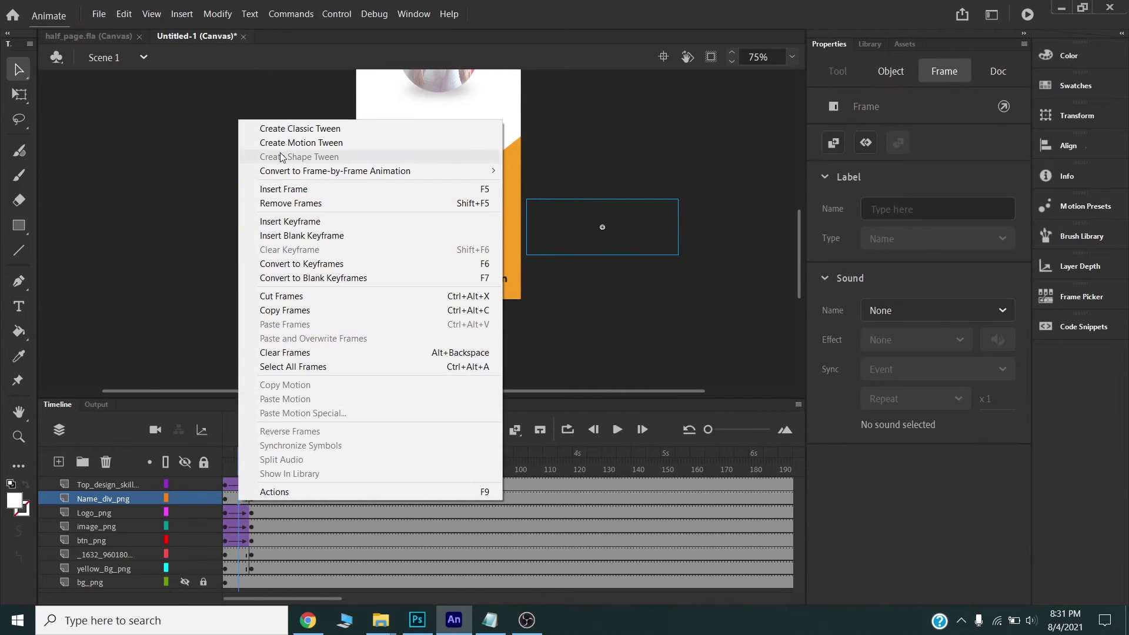
click(282, 128)
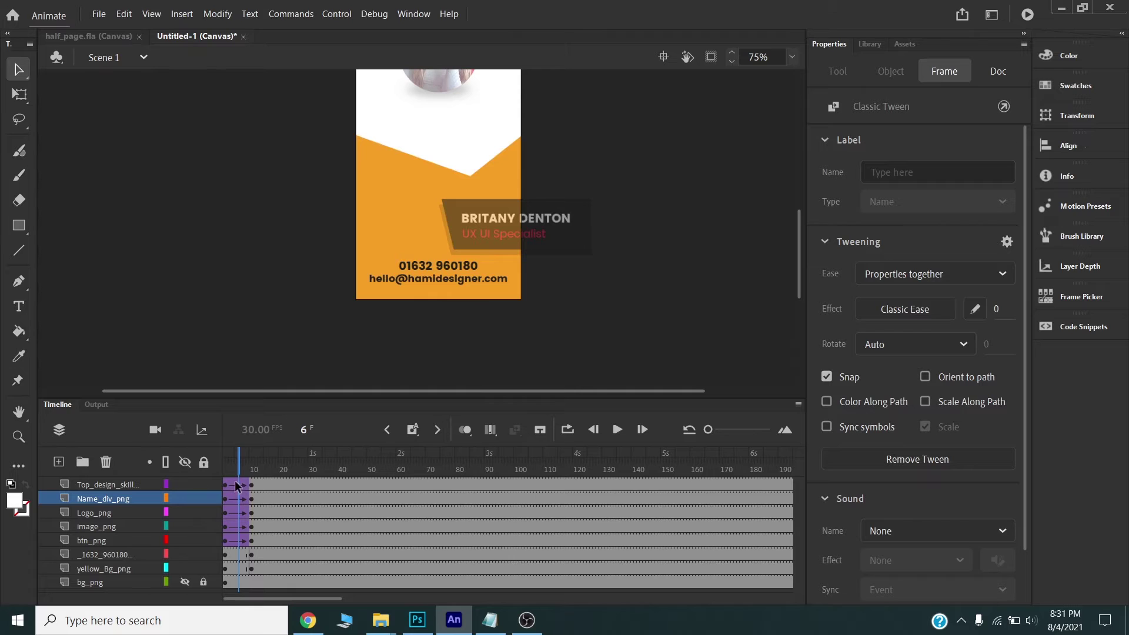
click(225, 467)
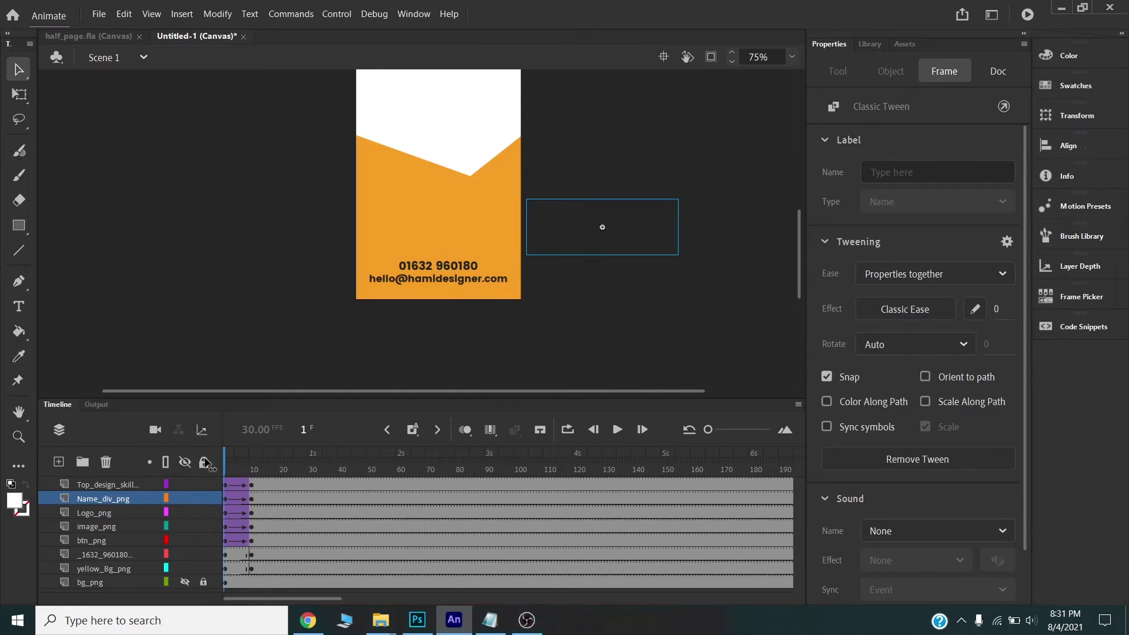
At frame 1, move the yellow background shape below the banner to about Y 764 and classic-tween its layer up to frame 10.
click(388, 170)
drag(388, 171, 385, 349)
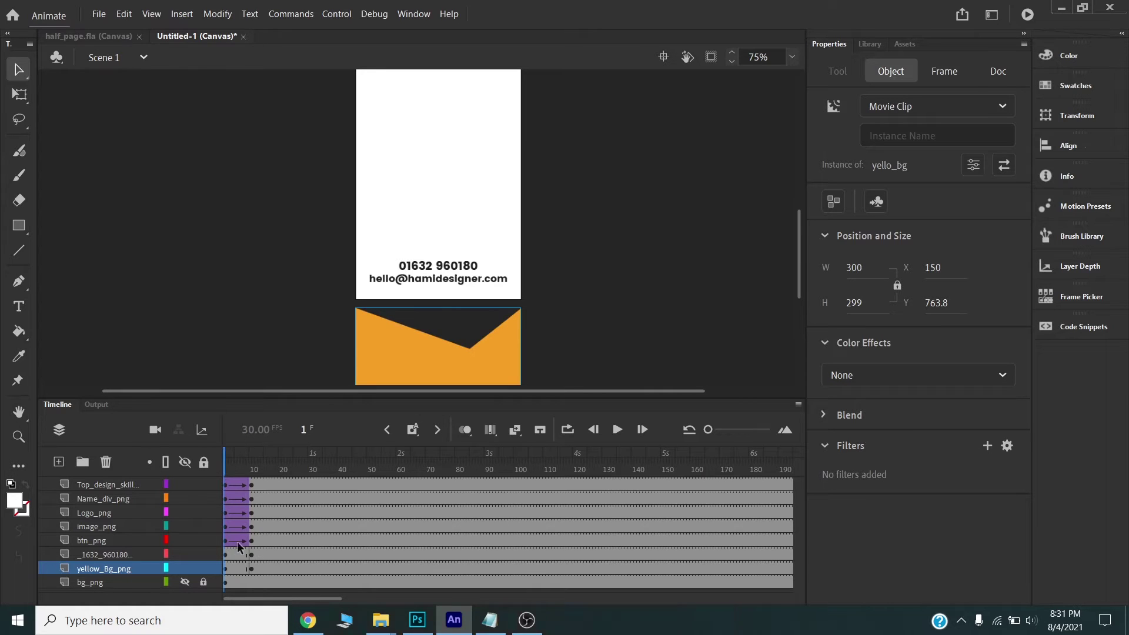
right_click(234, 567)
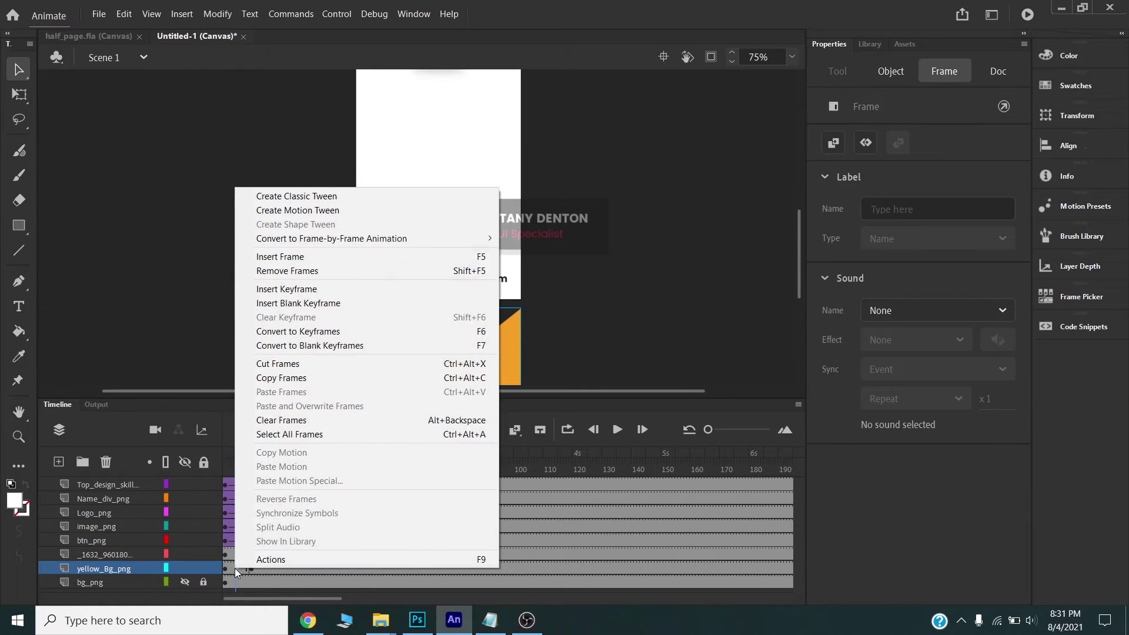
click(318, 202)
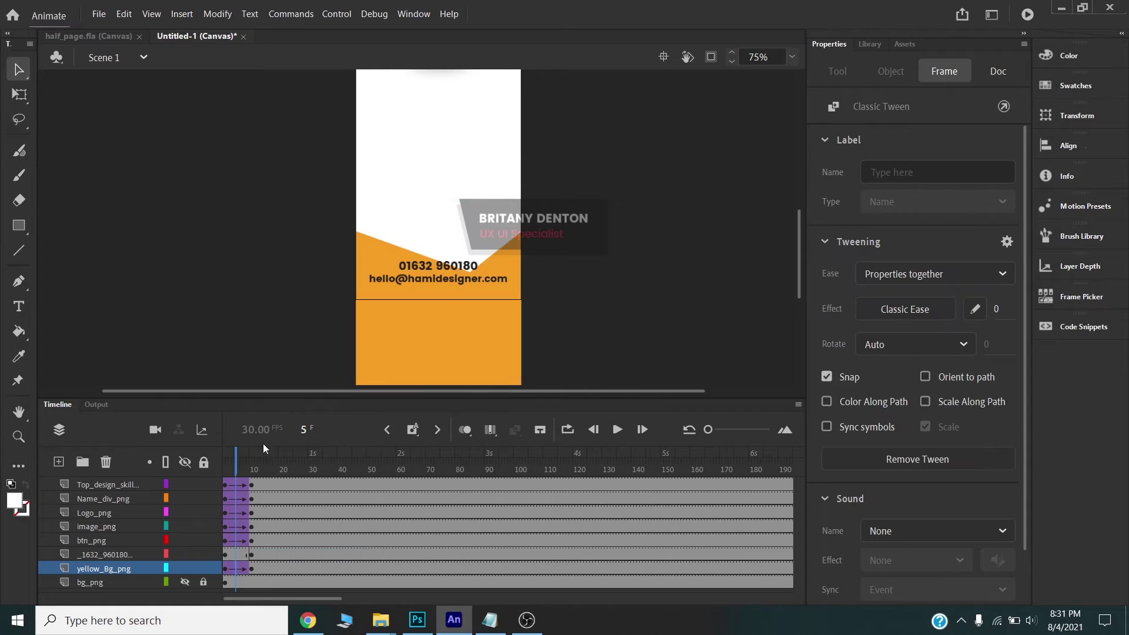
At frame 1, move the contact info off the banner's left side to about X -142 and classic-tween its layer up to frame 10.
click(100, 556)
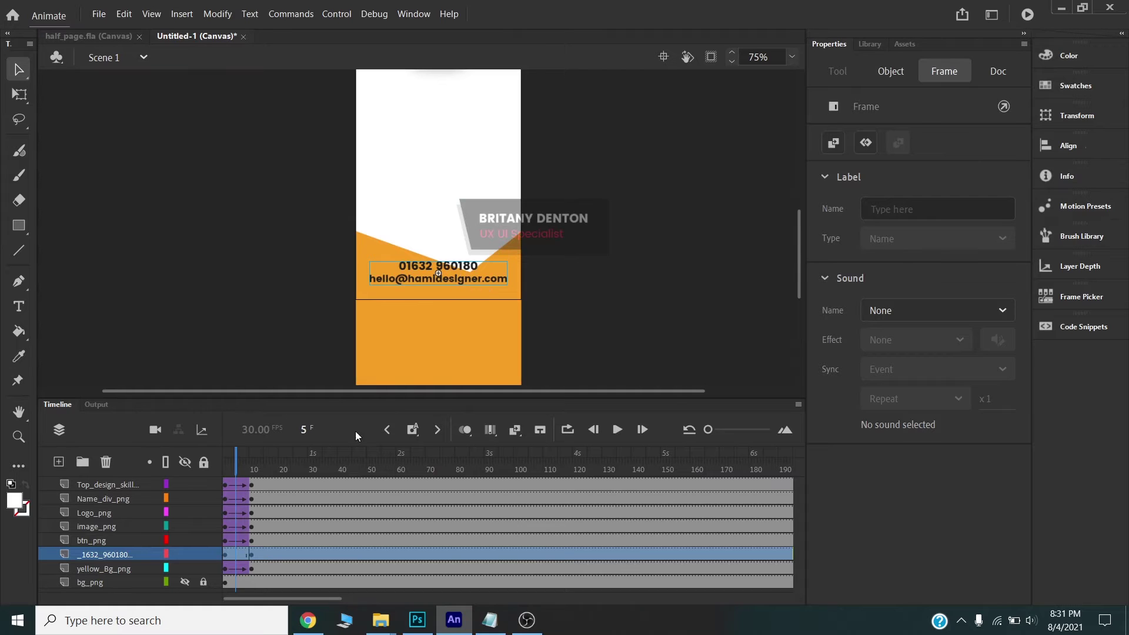
click(225, 457)
click(481, 322)
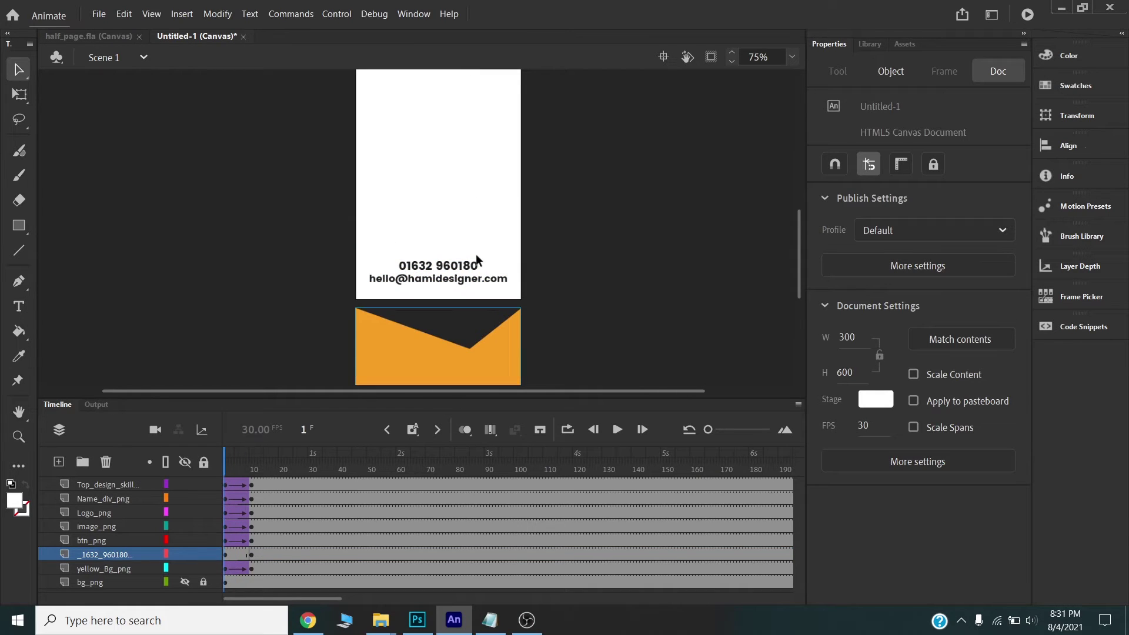
drag(468, 268, 306, 272)
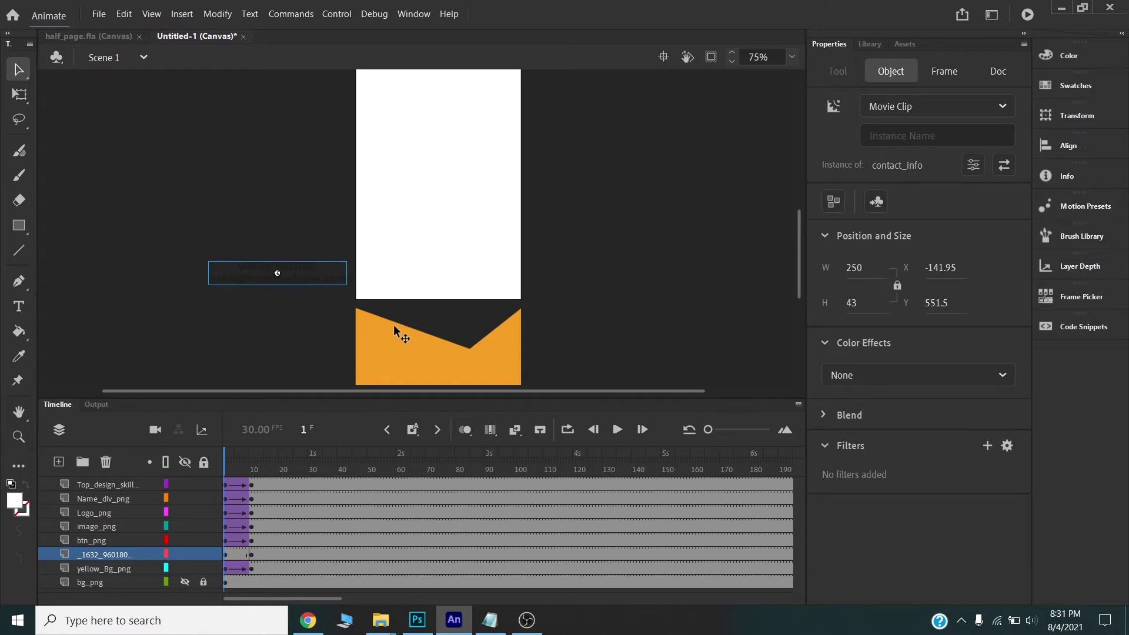
right_click(233, 554)
click(302, 186)
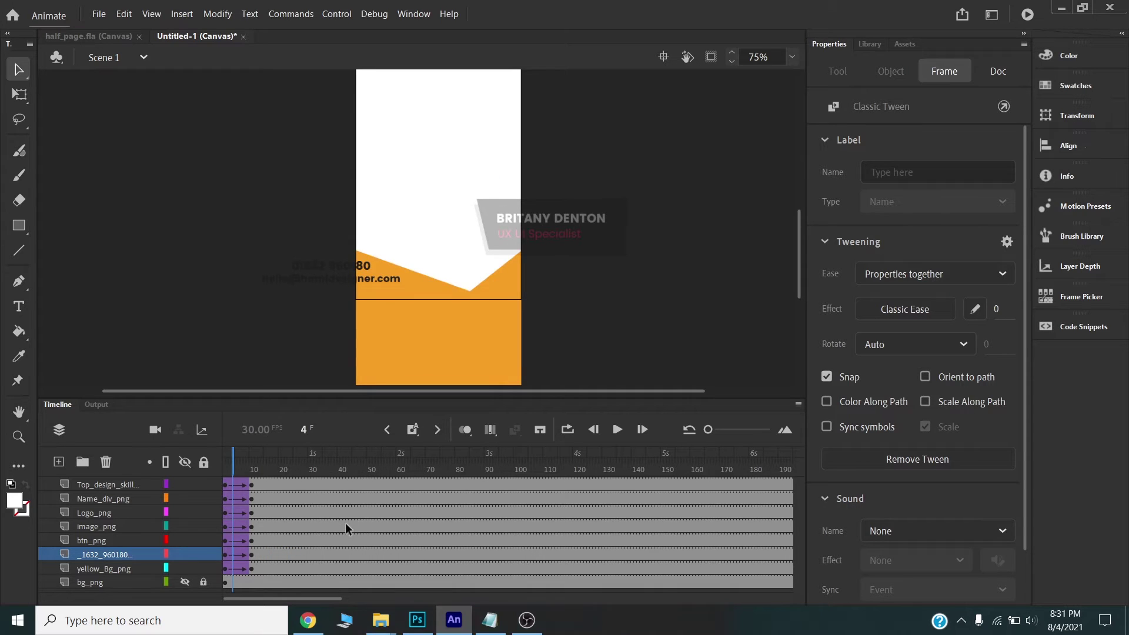
Start saving the document and create and open a new Half_Page_ad folder inside Large_Rectangle.
key(ctrl+s)
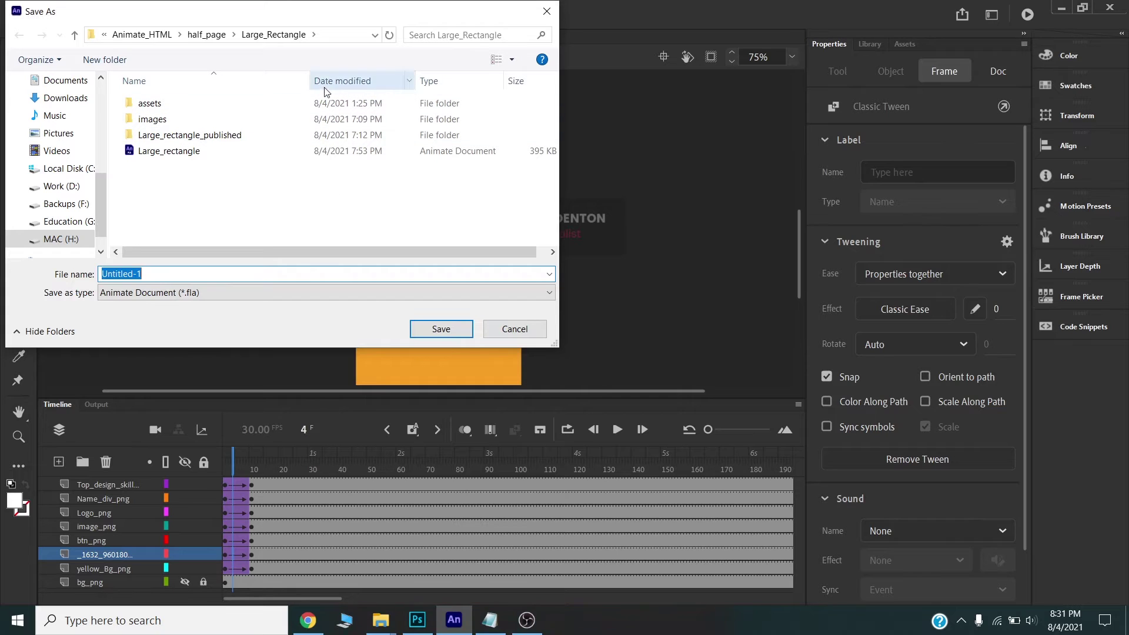
click(108, 60)
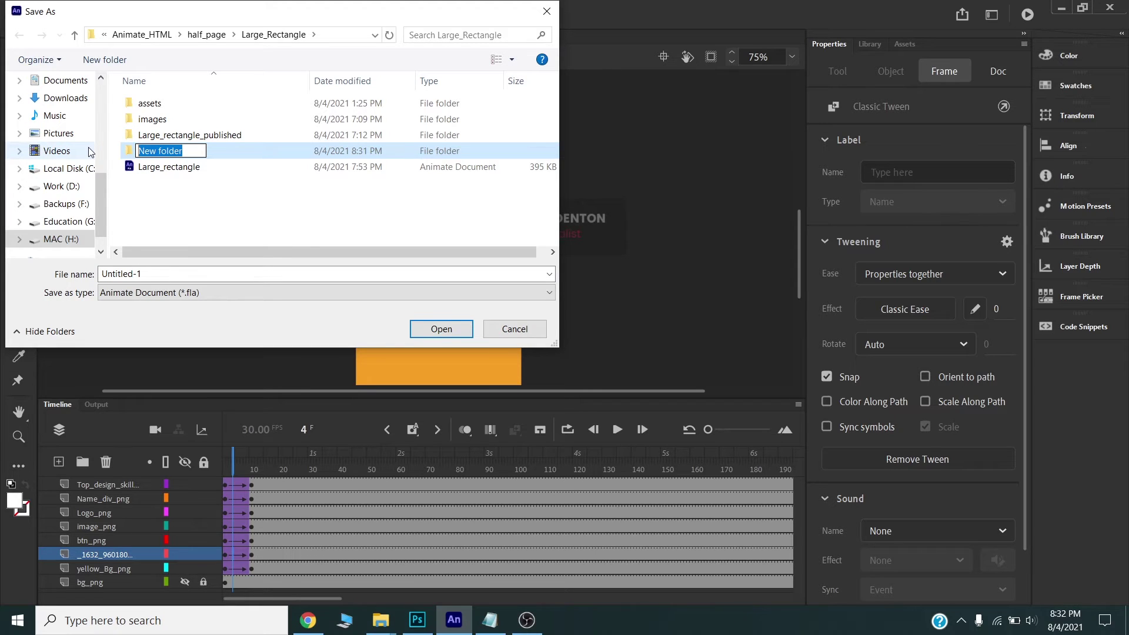
text(Half_Pa)
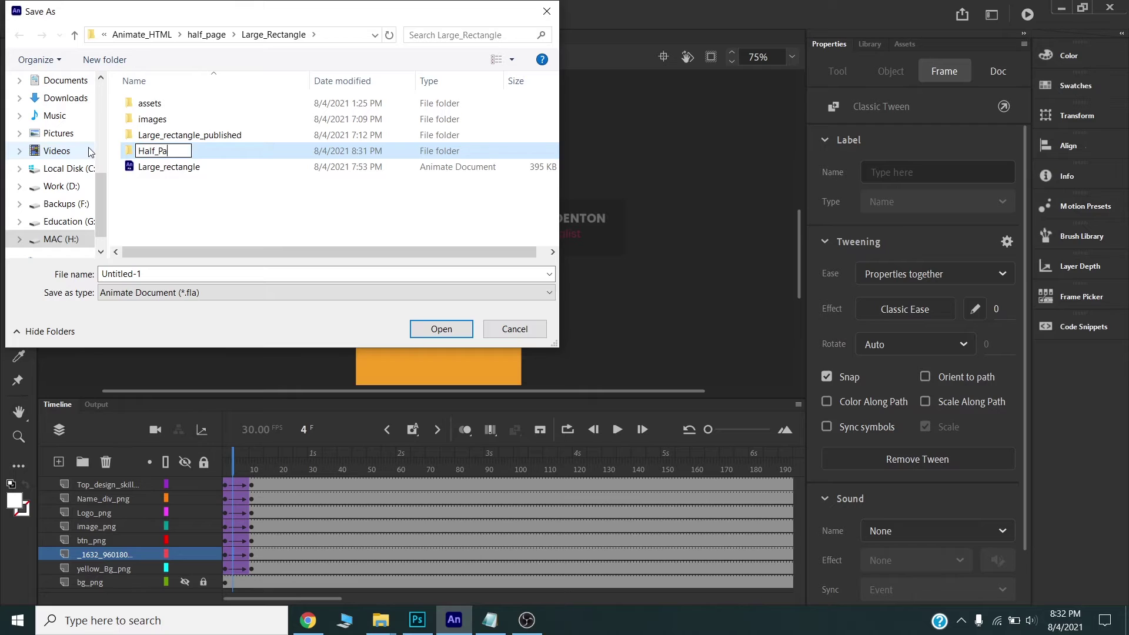
text(ge_ad)
key(Return)
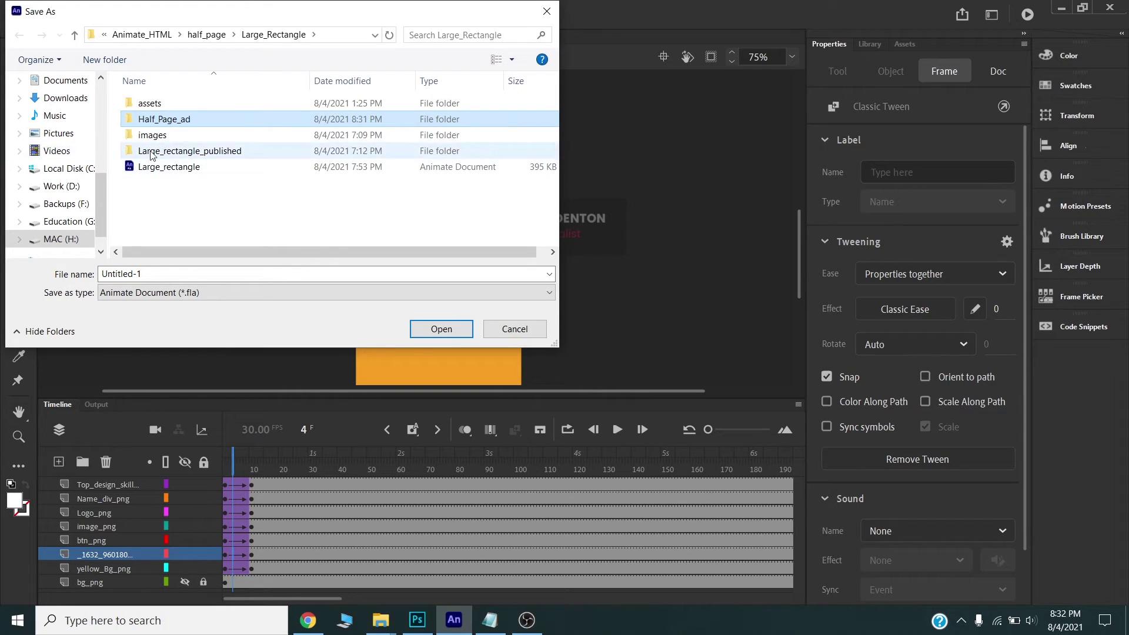
double_click(147, 122)
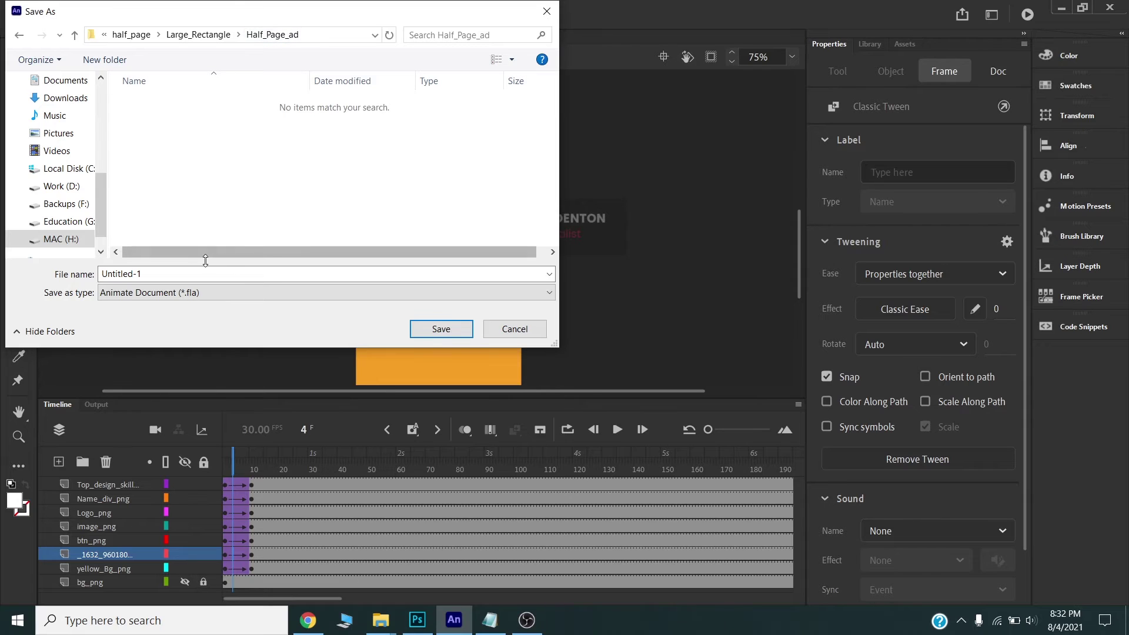
Save the document in the Half_Page_ad folder as half_page_ad in Animate Document format.
click(172, 274)
text(hal)
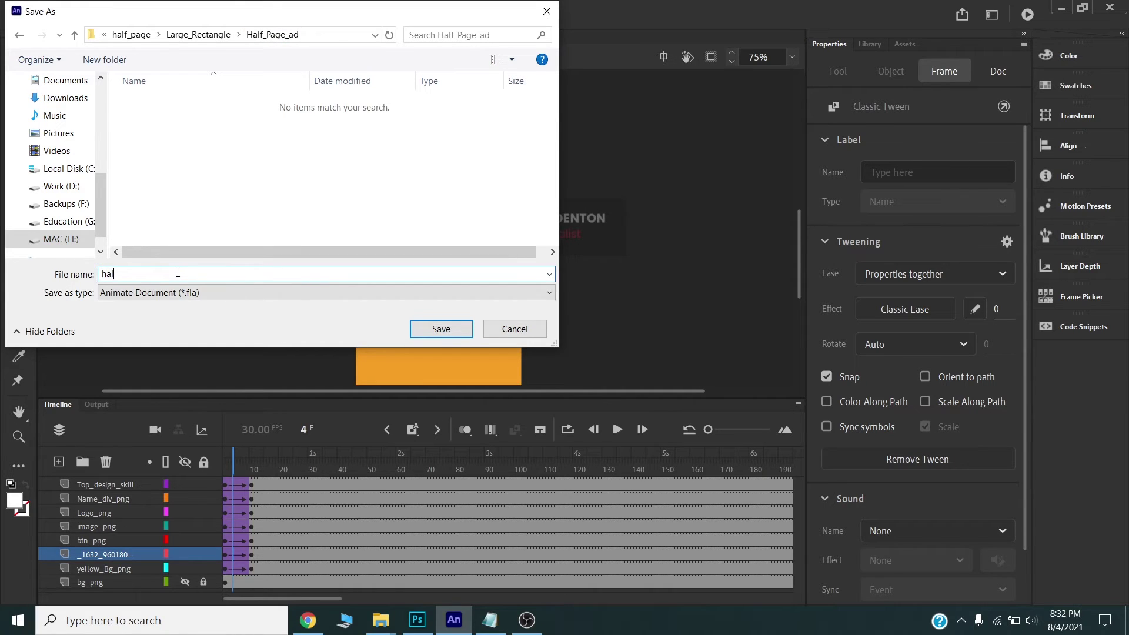
text(f_page_ad)
key(Return)
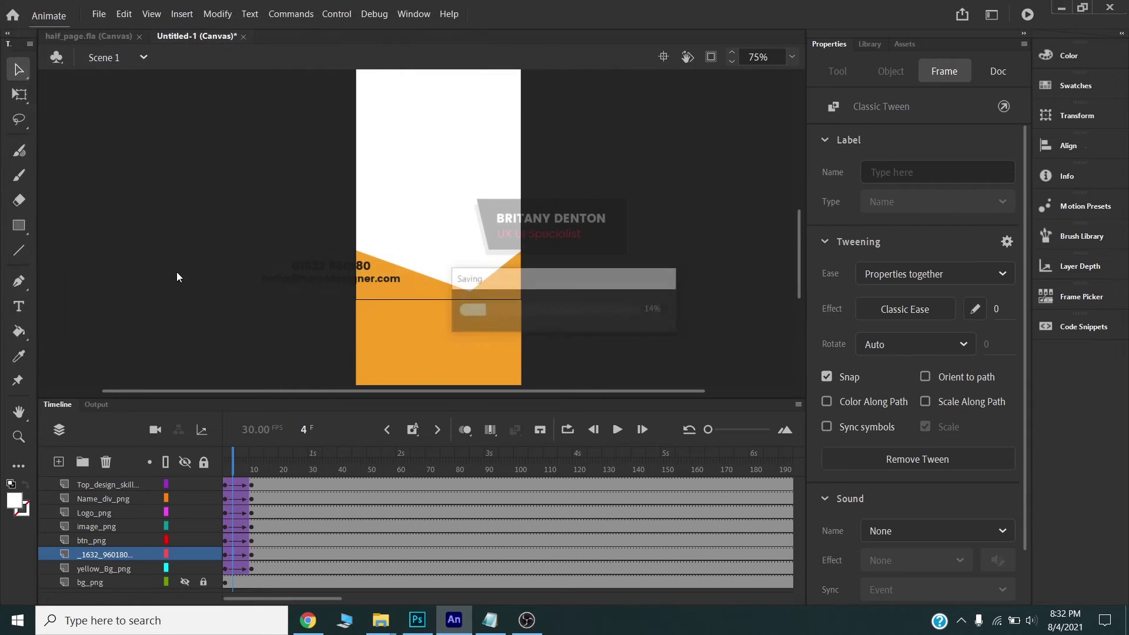
Test the banner in the browser, replay it once, and return to the timeline in Animate.
click(1027, 14)
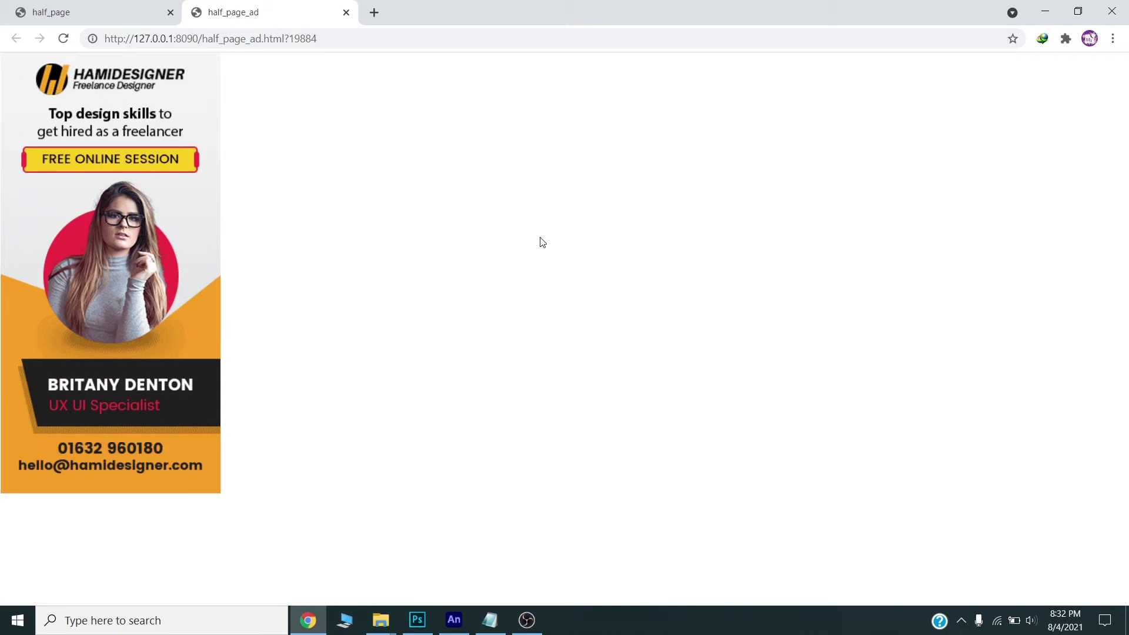
click(62, 40)
click(454, 620)
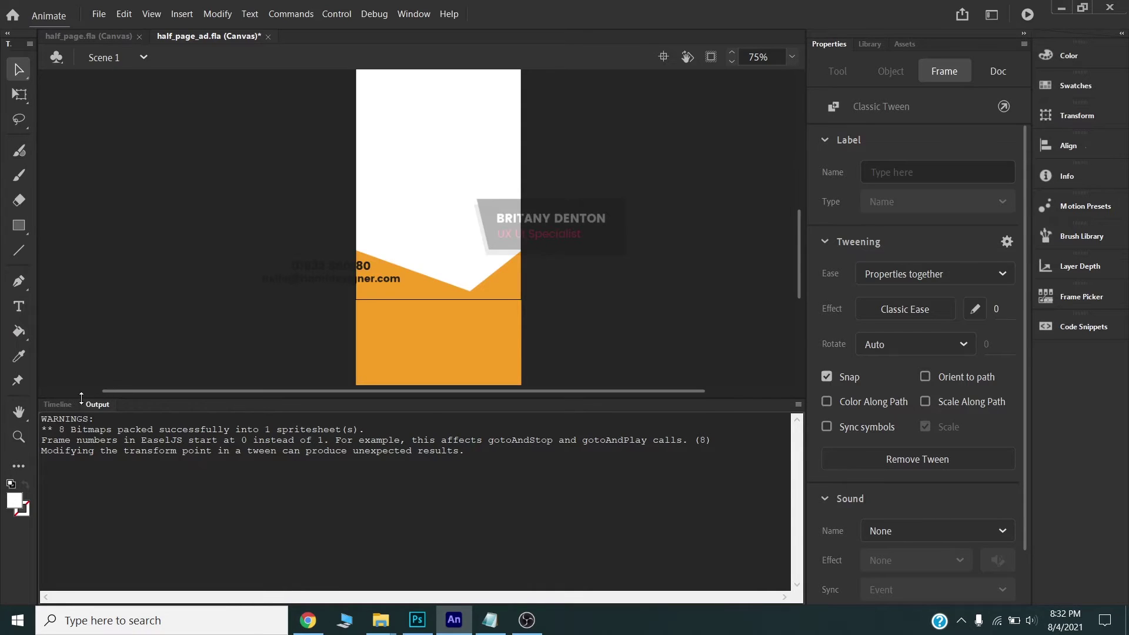
click(58, 404)
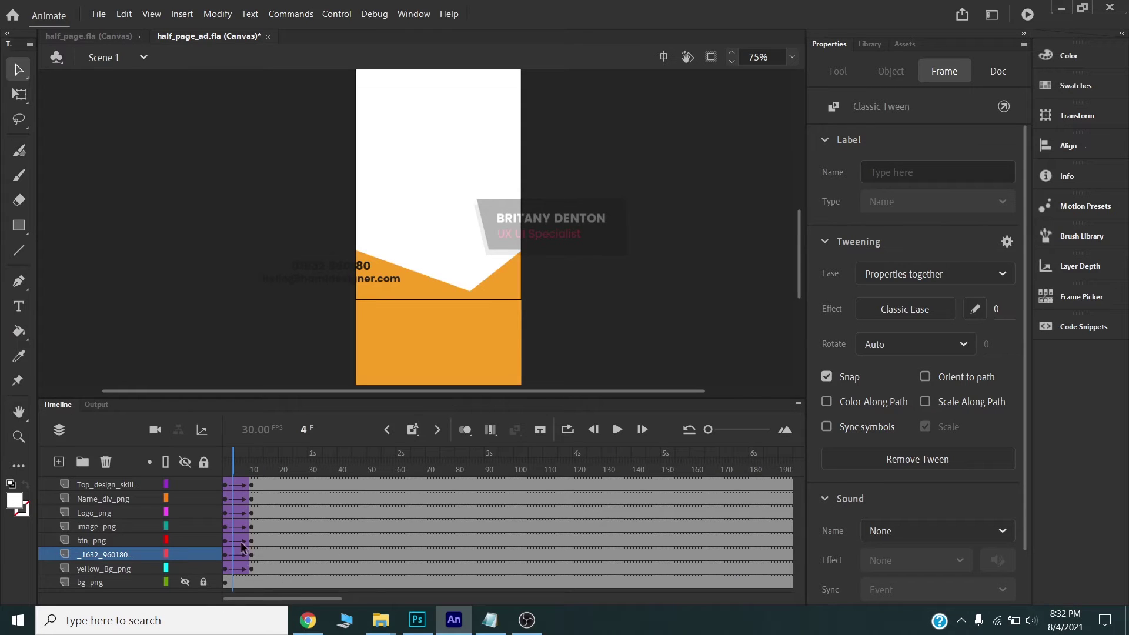
Show the bg_png layer and shift the tweens of the six layers above yellow_Bg_png to frames 10–19.
click(185, 582)
scroll(494, 288, down, 3)
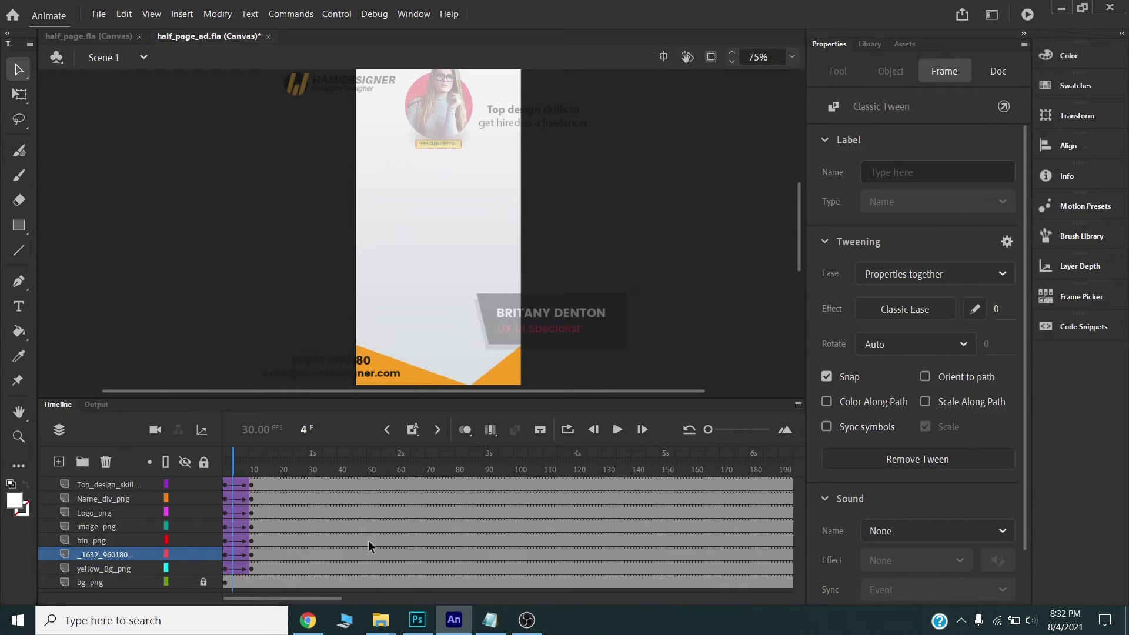
click(298, 513)
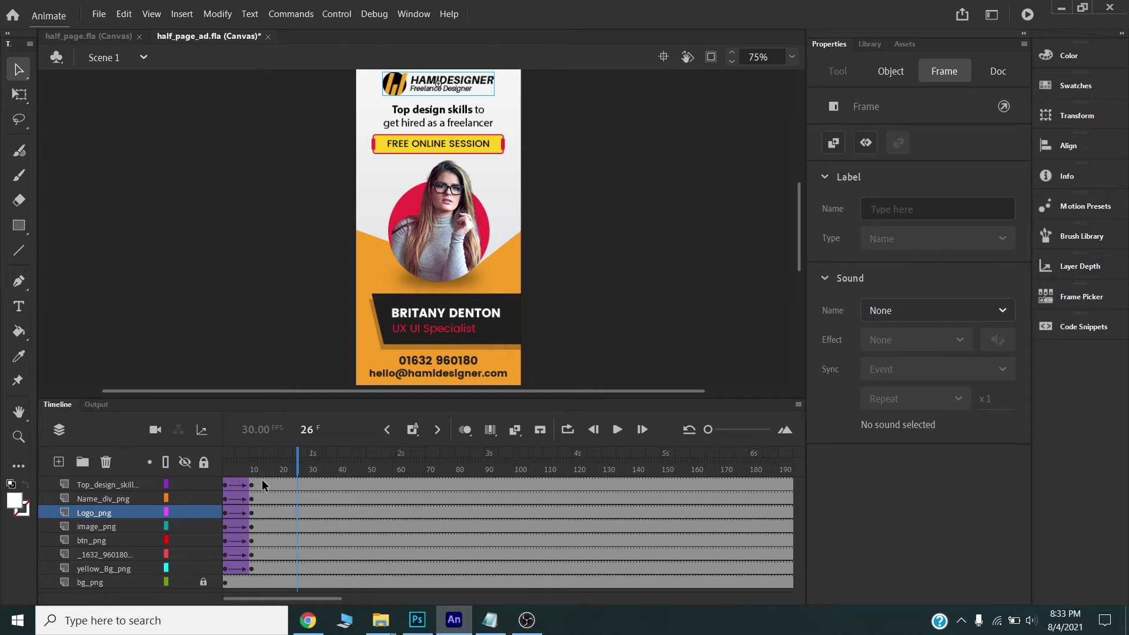
drag(263, 485, 210, 555)
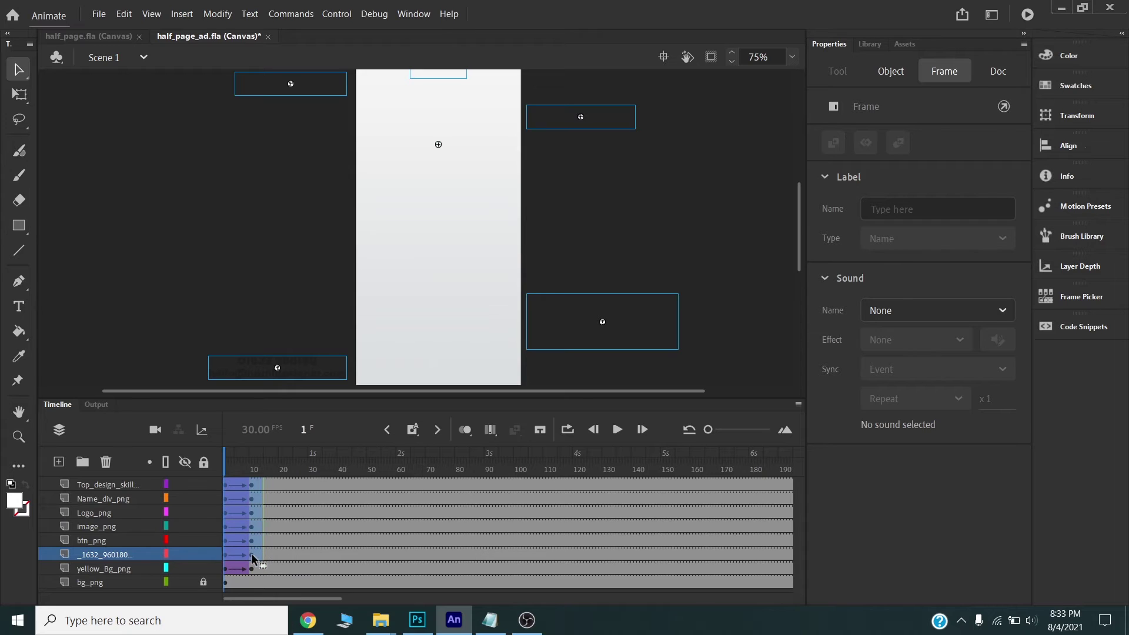
drag(252, 552, 278, 553)
click(278, 552)
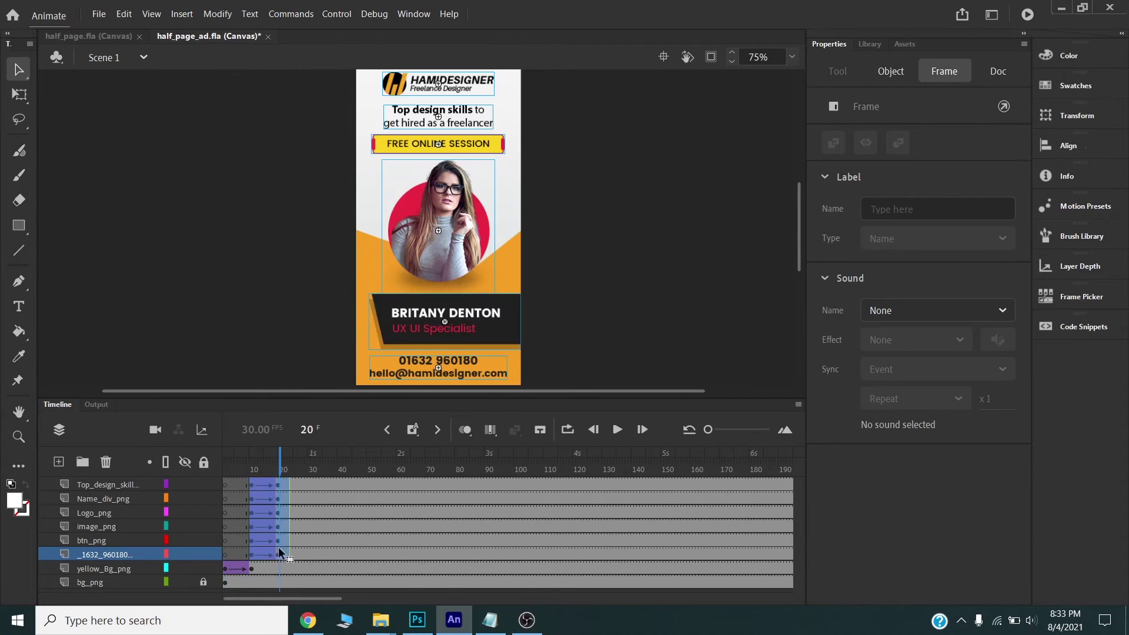
Check the animation up to frame 10 and reorder layers: image_png above yellow_Bg_png, followed by Logo_png and btn_png, with the contact info layer topmost.
drag(285, 453, 247, 462)
scroll(505, 241, down, 2)
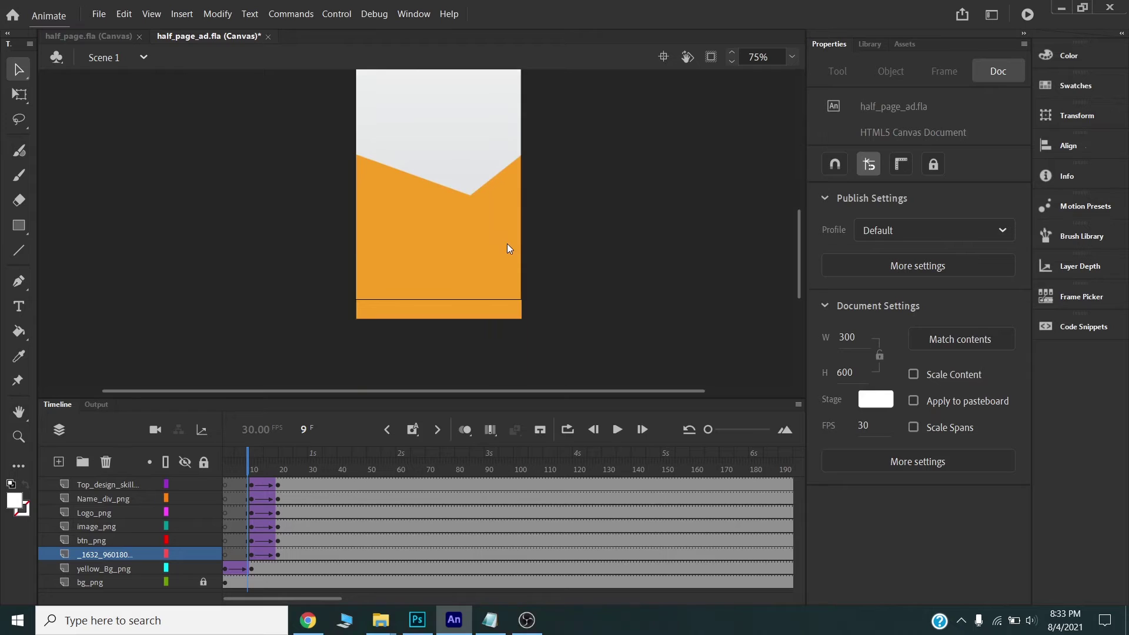
click(254, 460)
drag(253, 459, 250, 457)
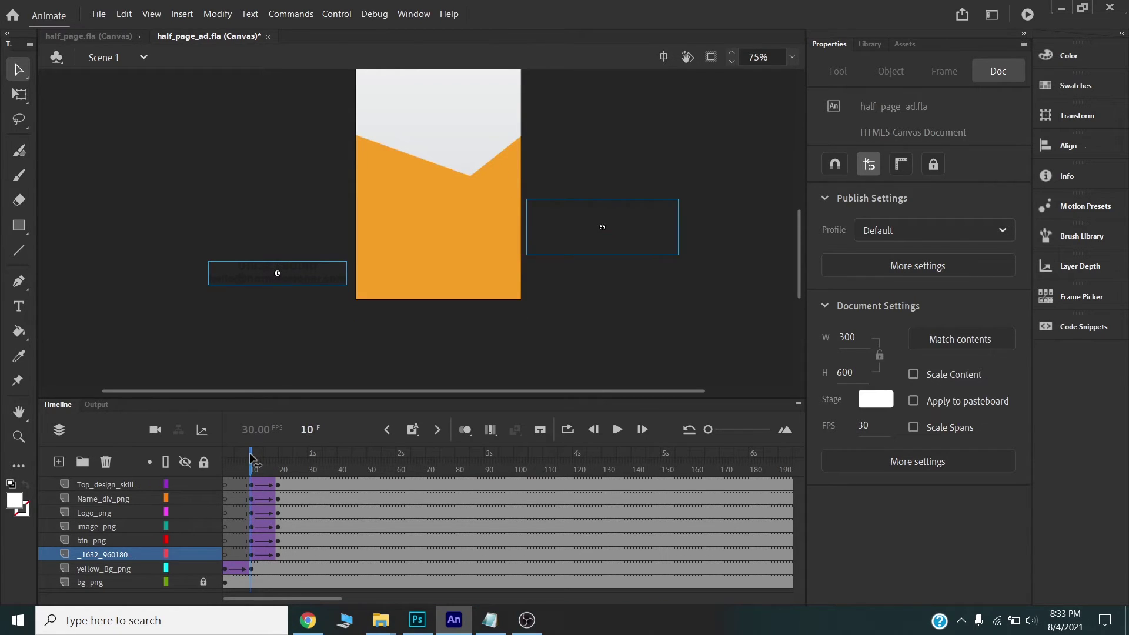
scroll(535, 204, up, 2)
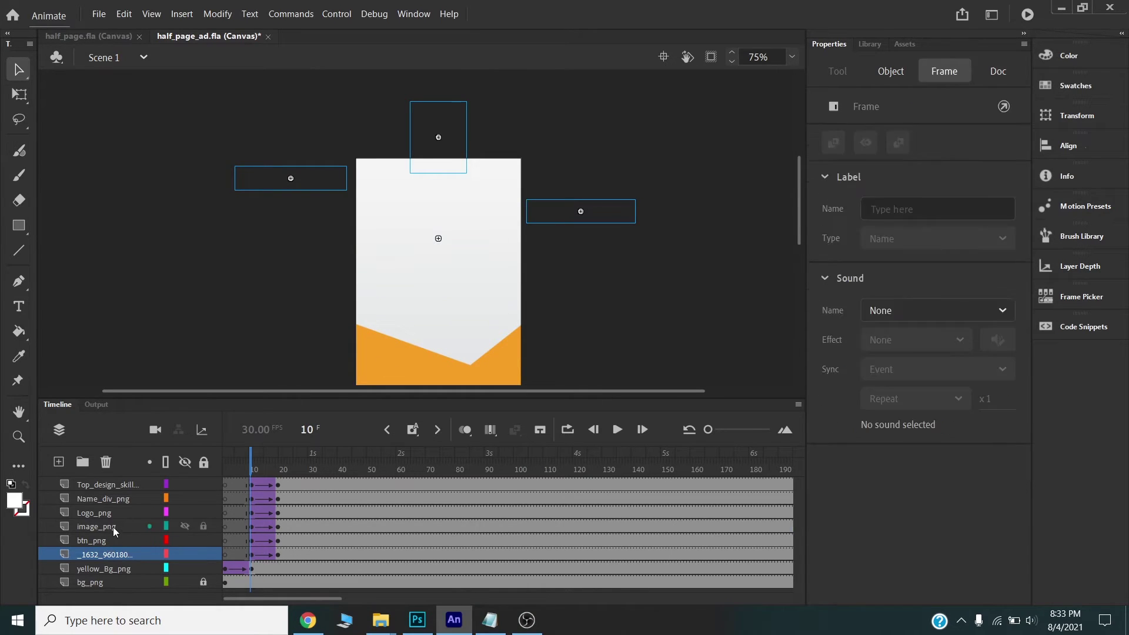
drag(113, 530, 97, 481)
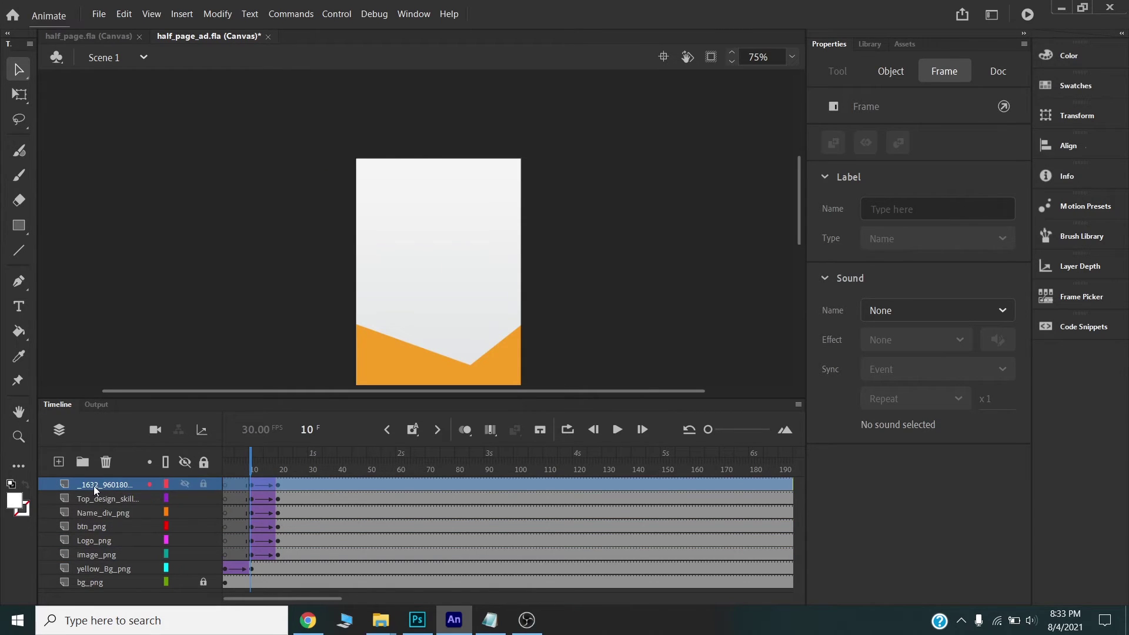
Shift the tweens of the contact info, Top_design_skill, Name_div_png and btn_png layers to frames 21–30.
click(295, 486)
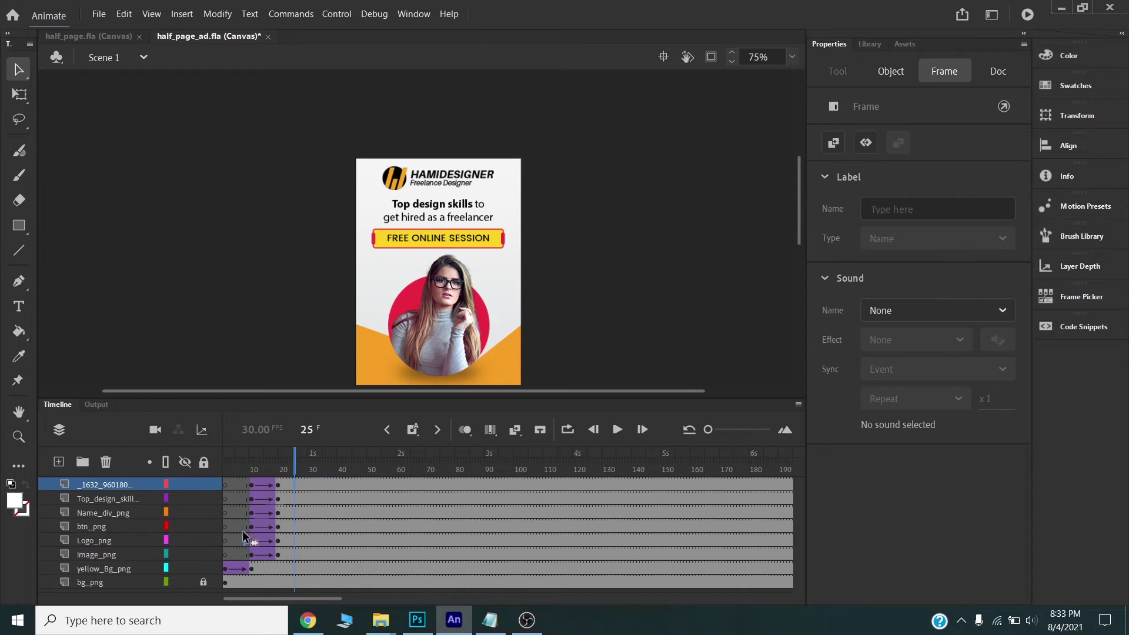
click(244, 539)
click(296, 485)
drag(294, 492, 243, 527)
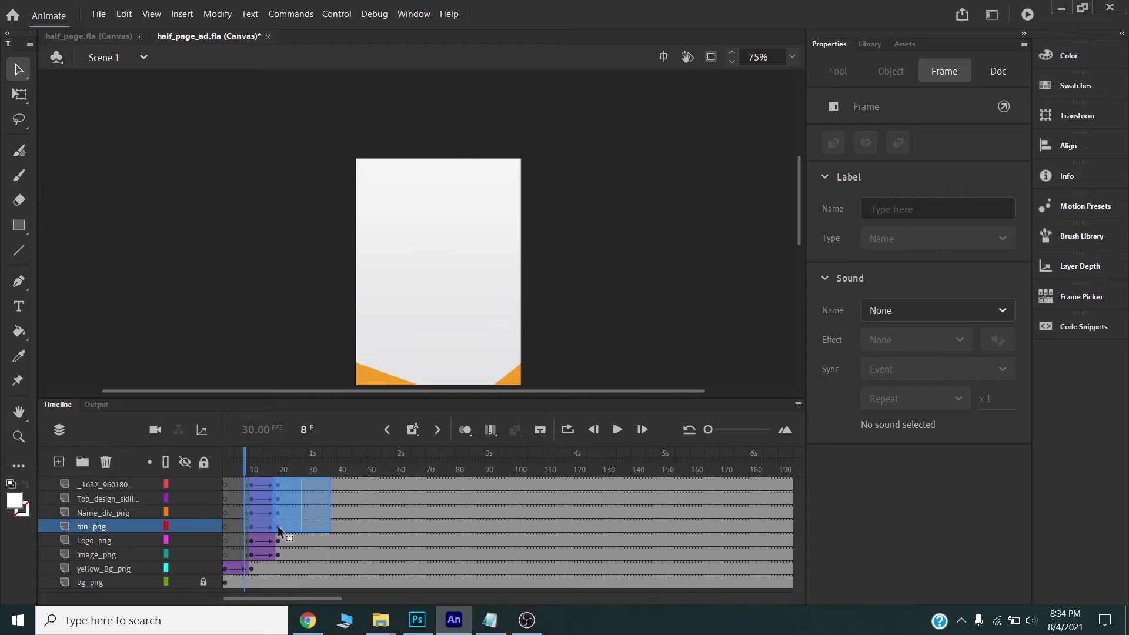
drag(278, 526, 281, 525)
click(280, 457)
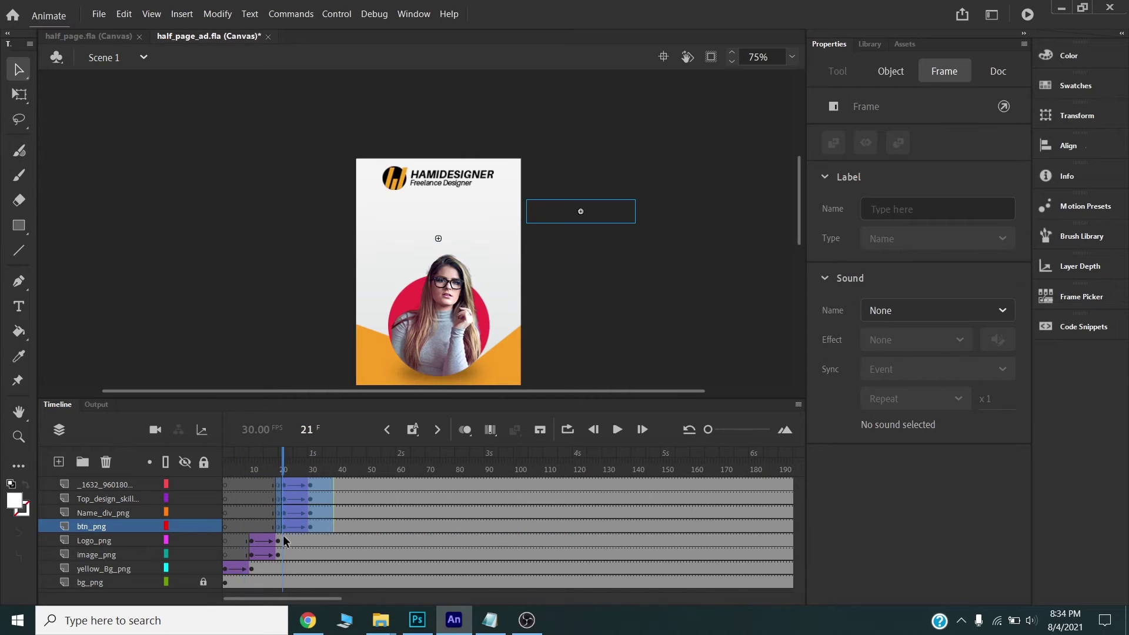
mouse_move(280, 458)
mouse_down()
mouse_move(227, 458)
mouse_move(302, 465)
mouse_move(284, 466)
mouse_up()
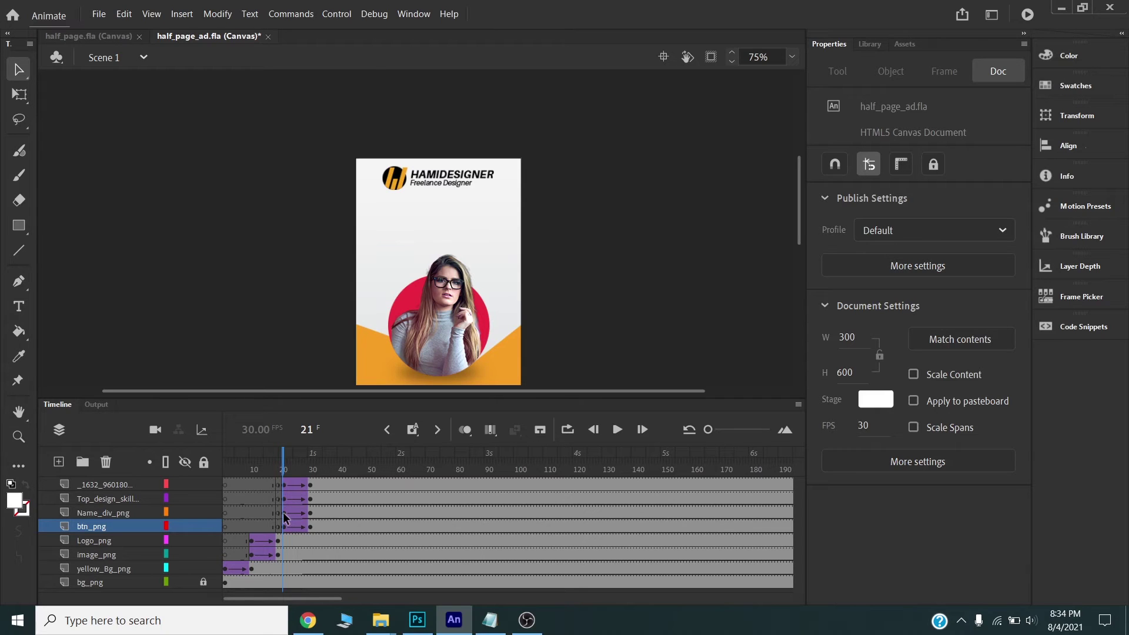
Place the Top_design_skill layer below btn_png and shift the tweens of the three layers above it to frames 31–40.
mouse_move(110, 499)
mouse_down()
mouse_move(107, 518)
mouse_move(101, 503)
mouse_up()
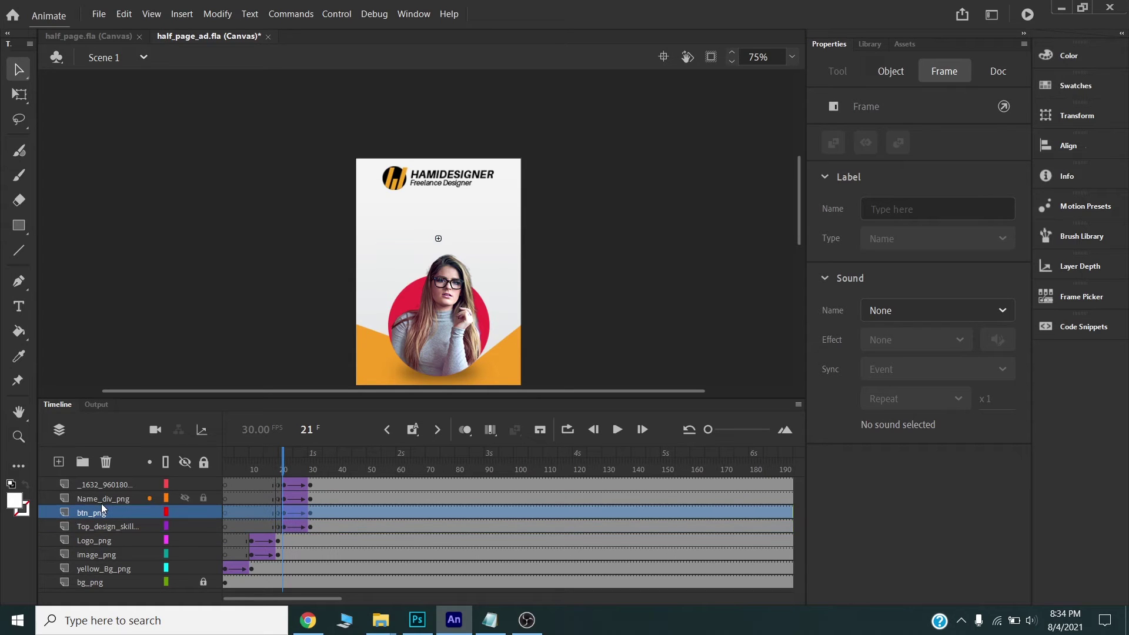
click(285, 516)
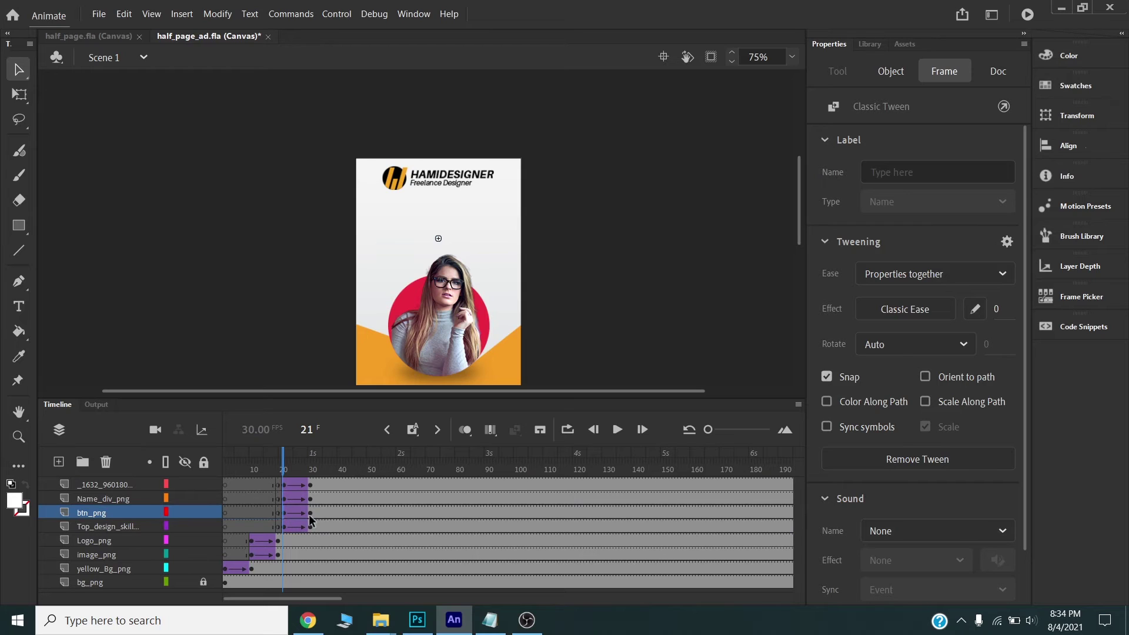
drag(330, 482, 310, 511)
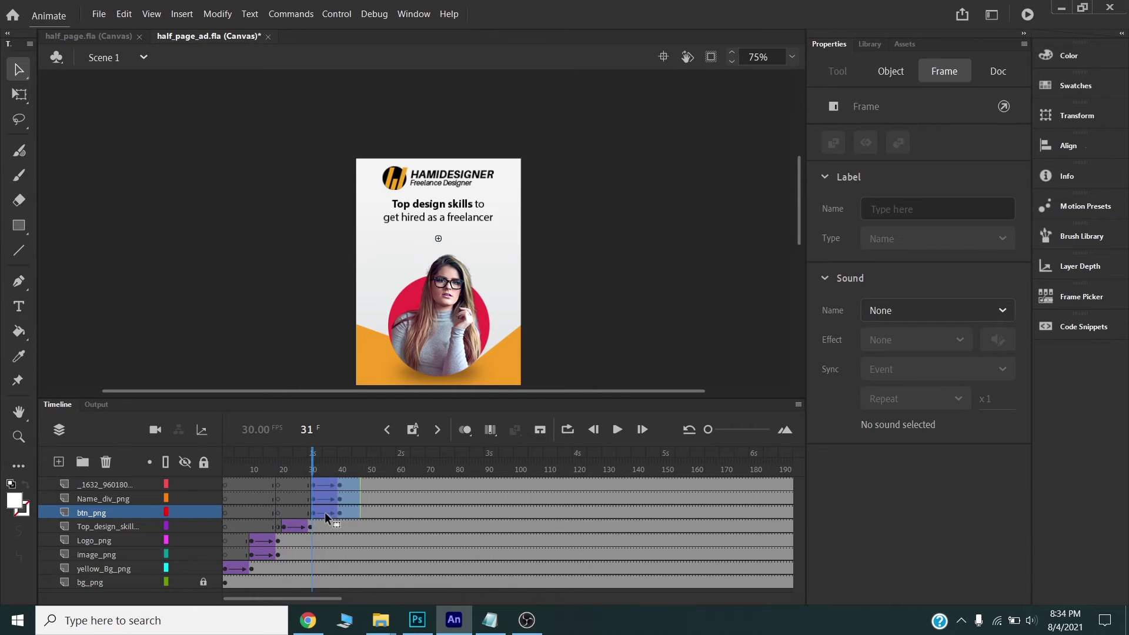
Stagger the last two elements by shifting the Name_div_png tween to frames 40–49 and the contact info tween to frames 50–59.
drag(311, 457, 345, 455)
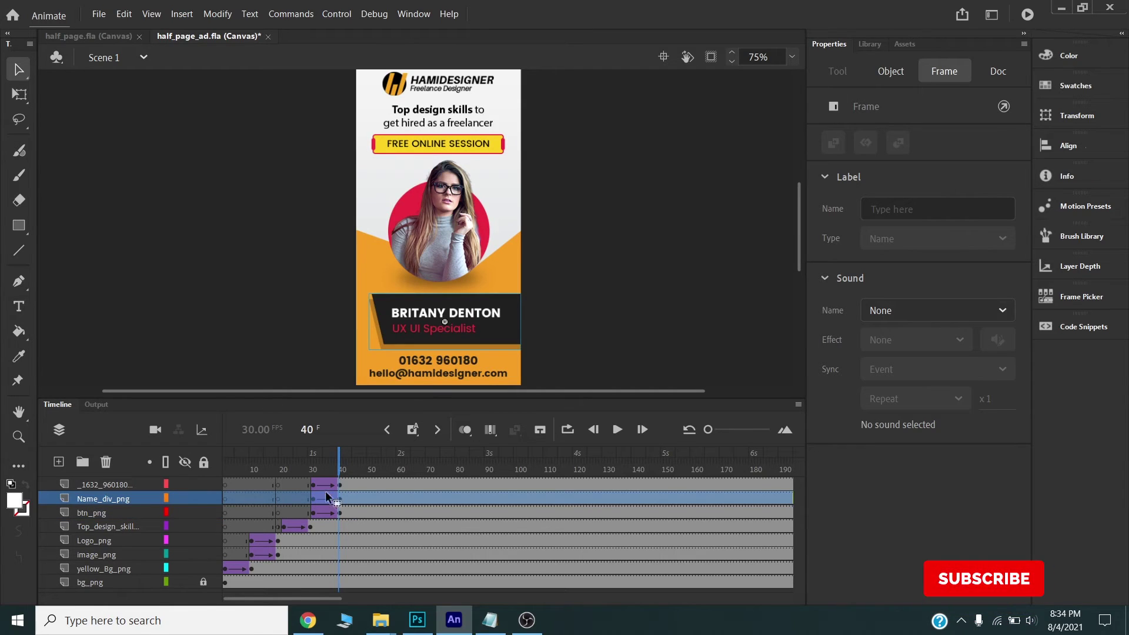
mouse_move(349, 493)
mouse_down()
mouse_move(313, 506)
mouse_move(338, 500)
mouse_up()
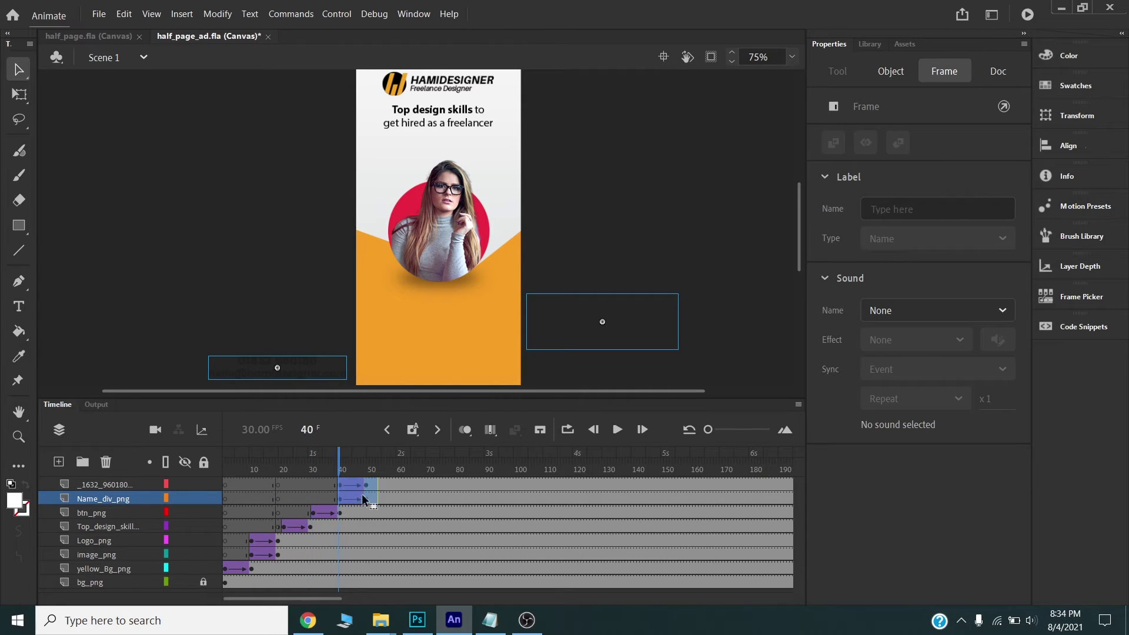
click(356, 486)
click(335, 484)
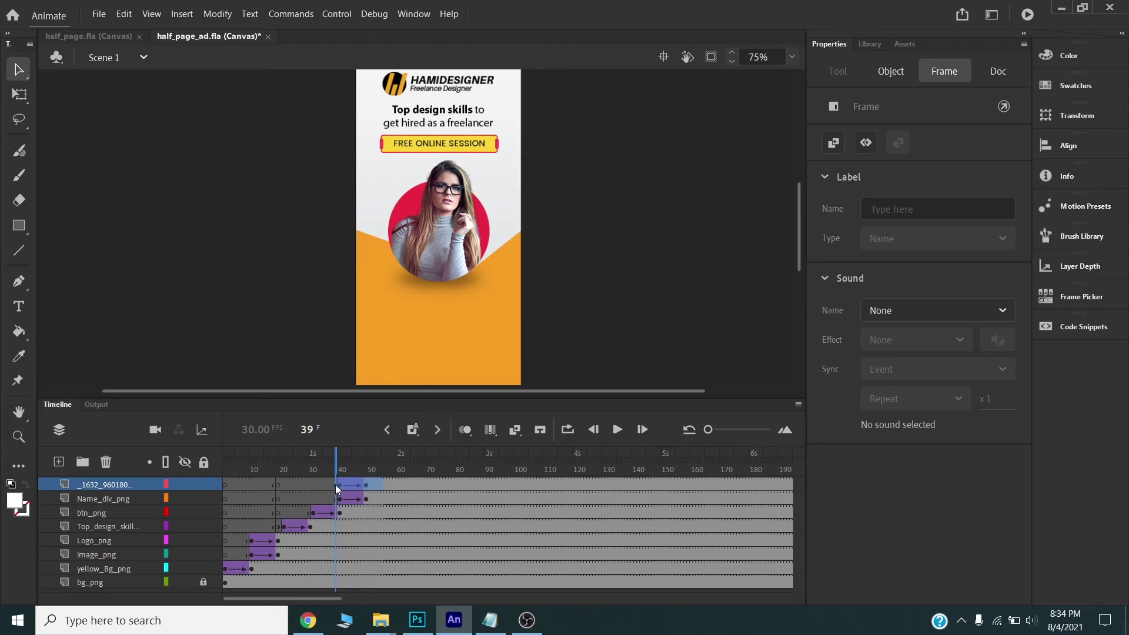
click(340, 482)
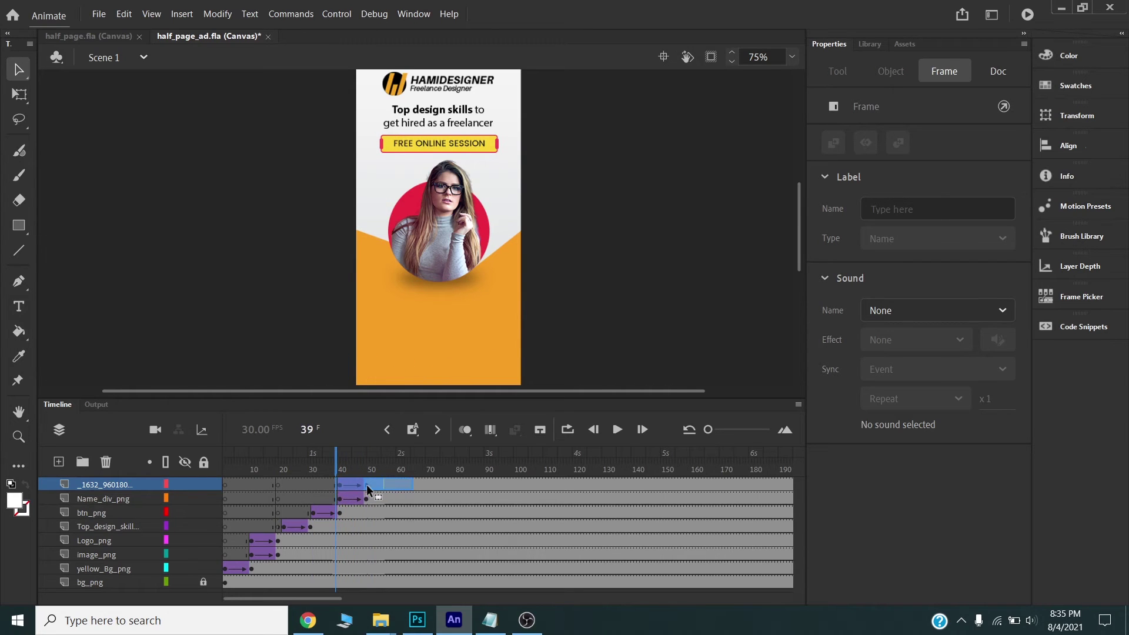
drag(365, 485, 386, 461)
click(358, 459)
click(447, 387)
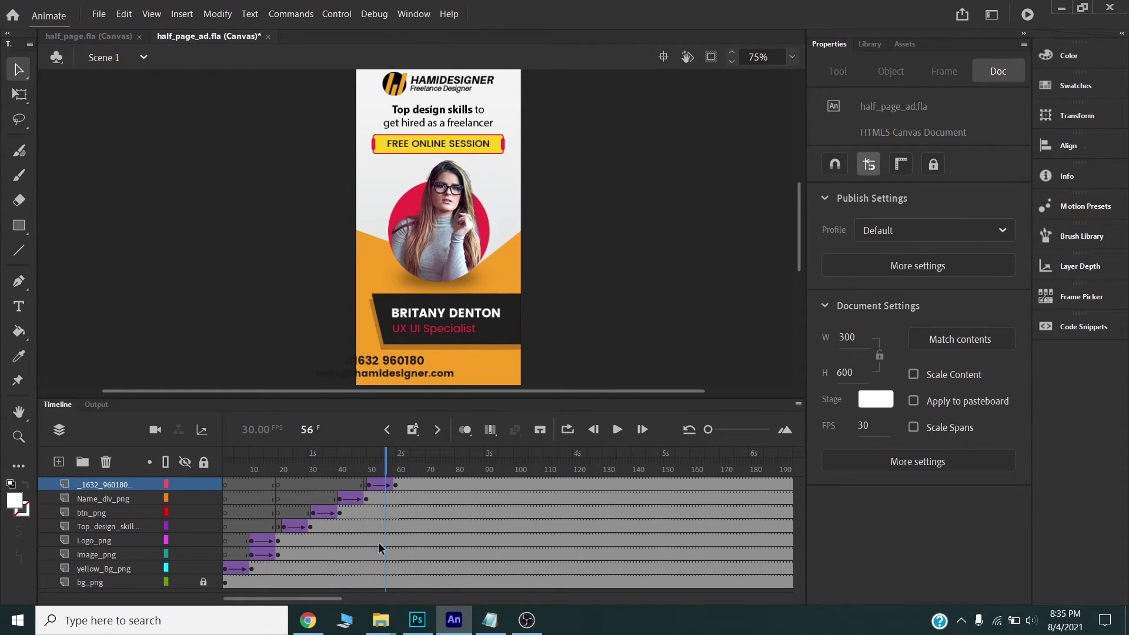
Save the document, preview the staggered animation in the browser, and switch back to Animate.
key(ctrl+s)
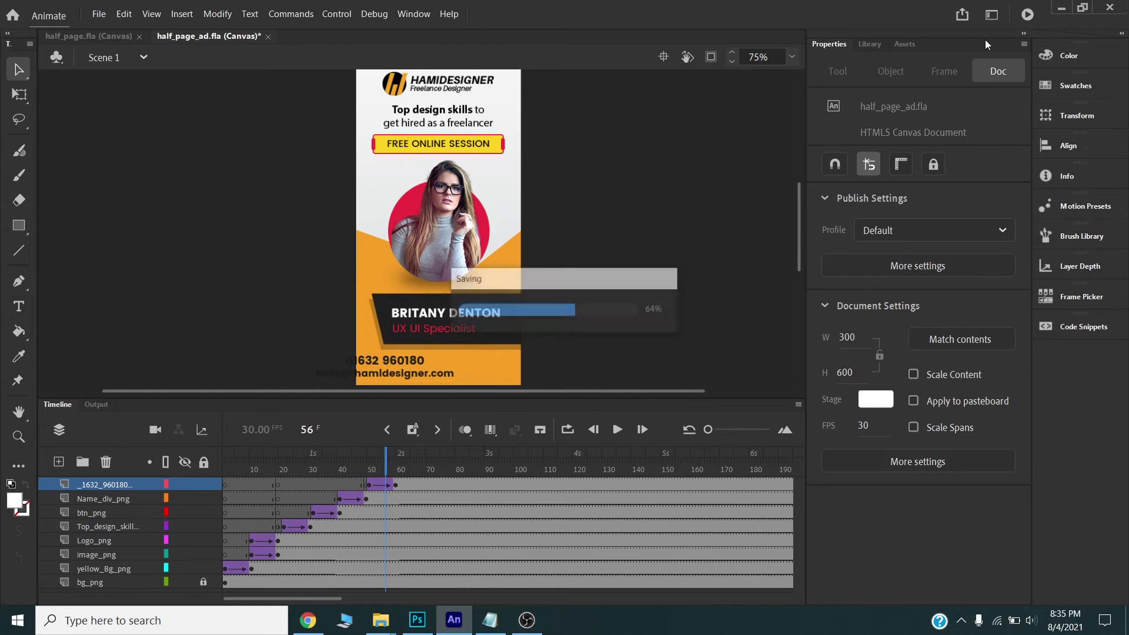
click(1026, 16)
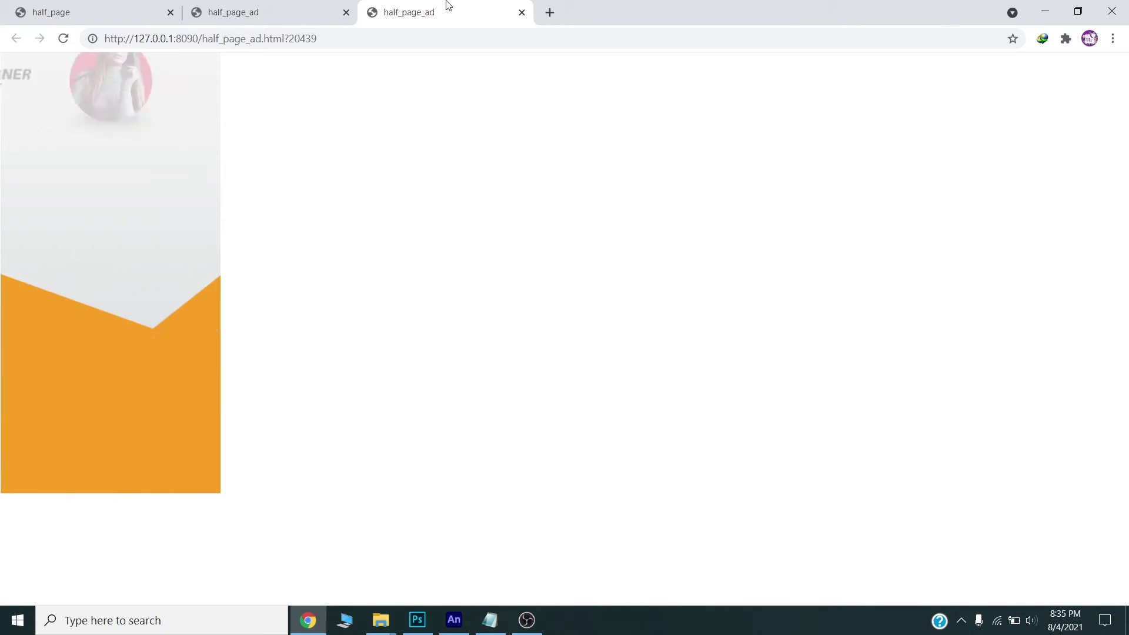
key(alt+Tab)
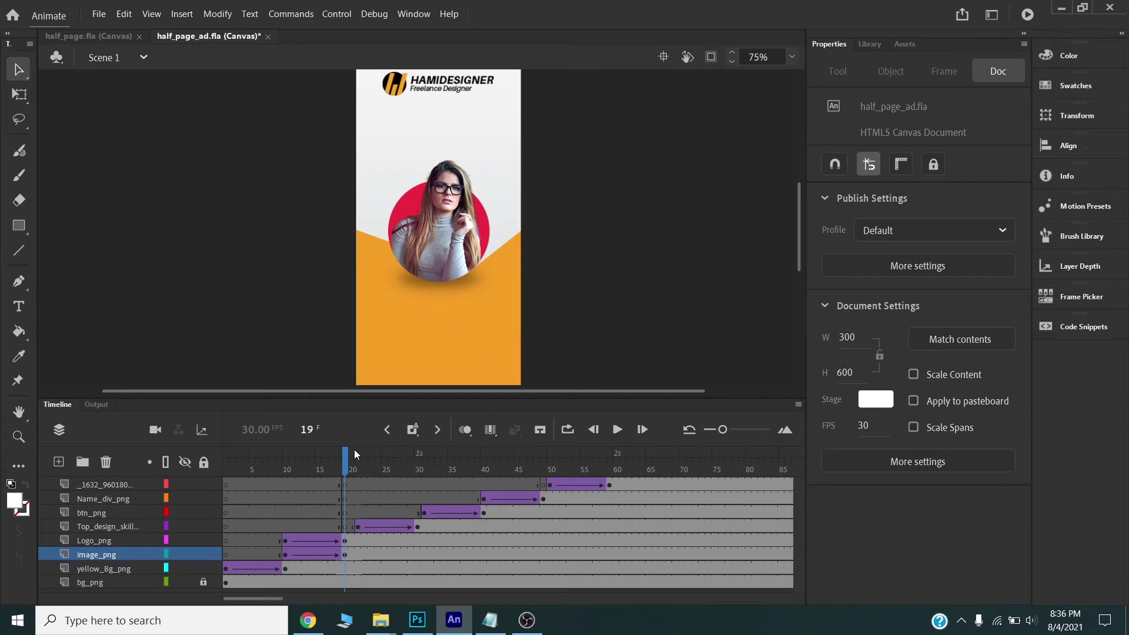
Insert a keyframe at frame 21 of the image_png layer and lower the woman's image at frame 19 to about Y 361.
drag(346, 467, 359, 467)
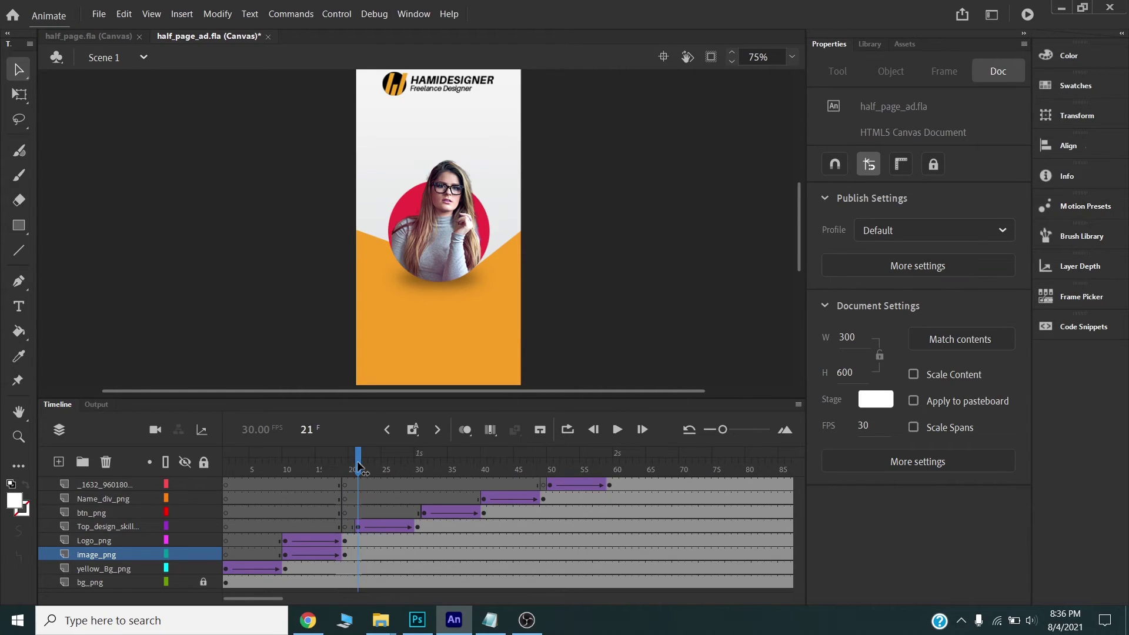
right_click(356, 551)
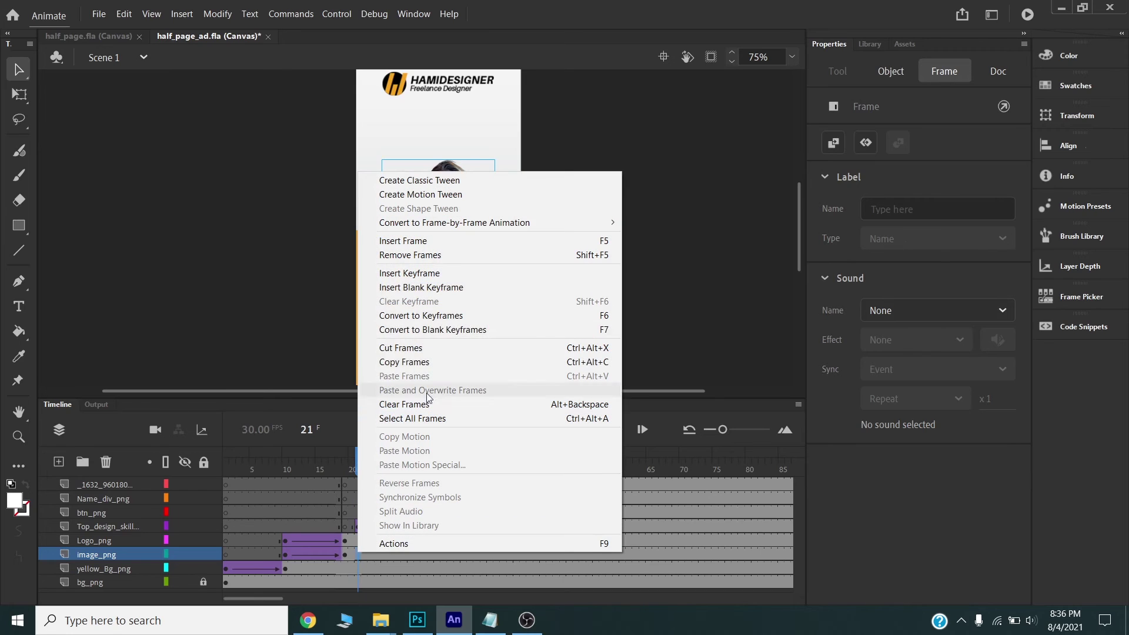
click(428, 273)
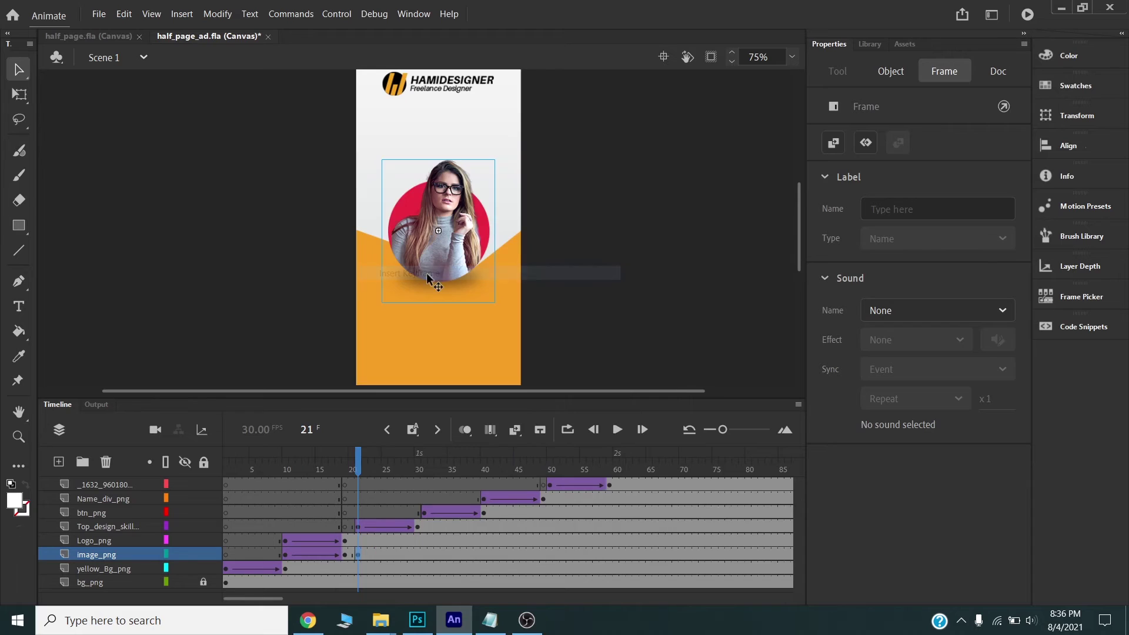
click(346, 464)
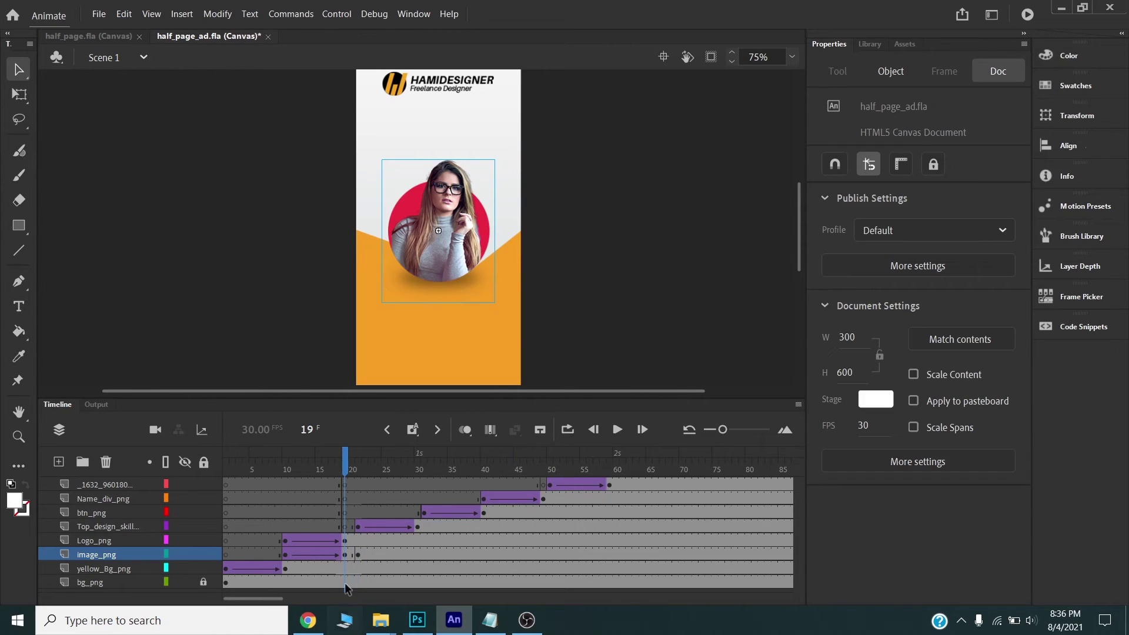
click(346, 556)
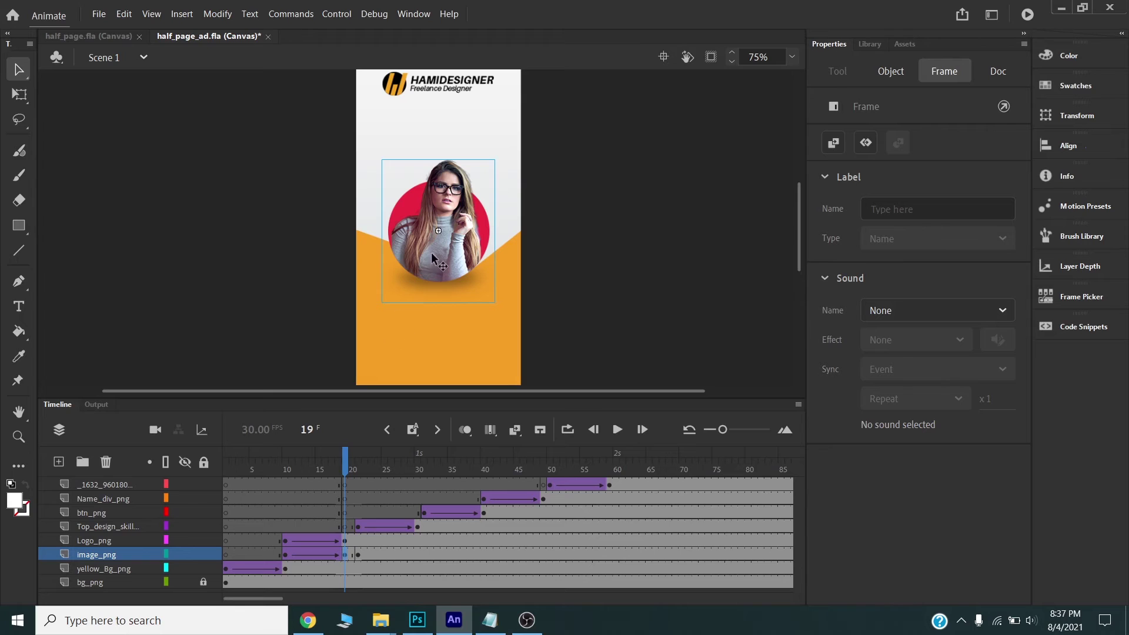
drag(431, 253, 433, 283)
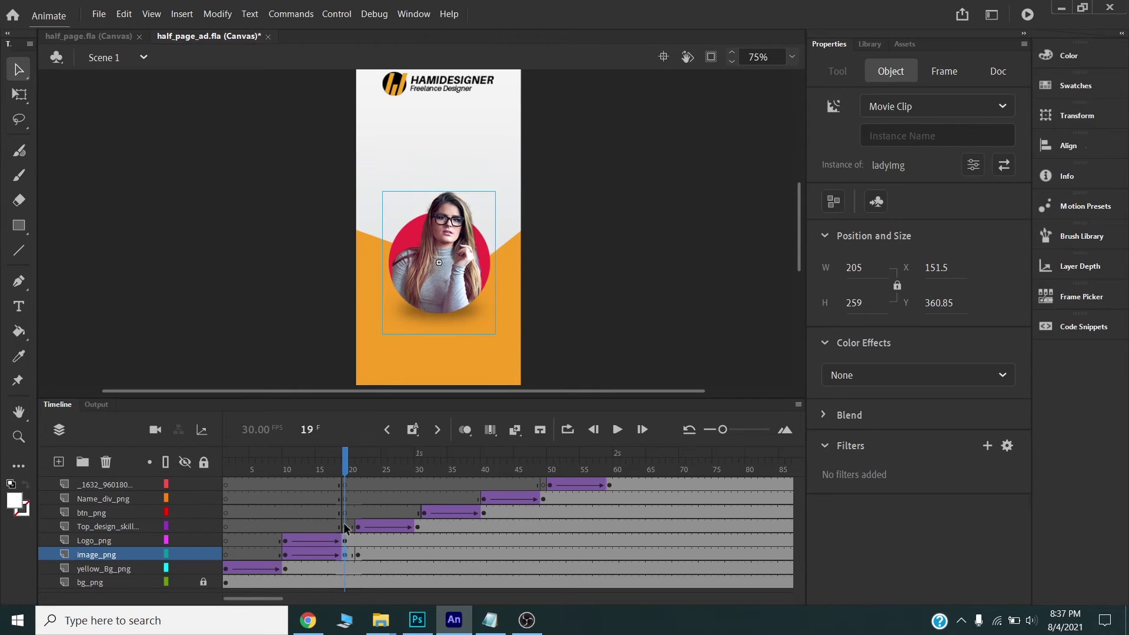
Create a classic tween between frames 19 and 21 of the image_png layer so the woman's image bounces back up.
drag(343, 457, 351, 457)
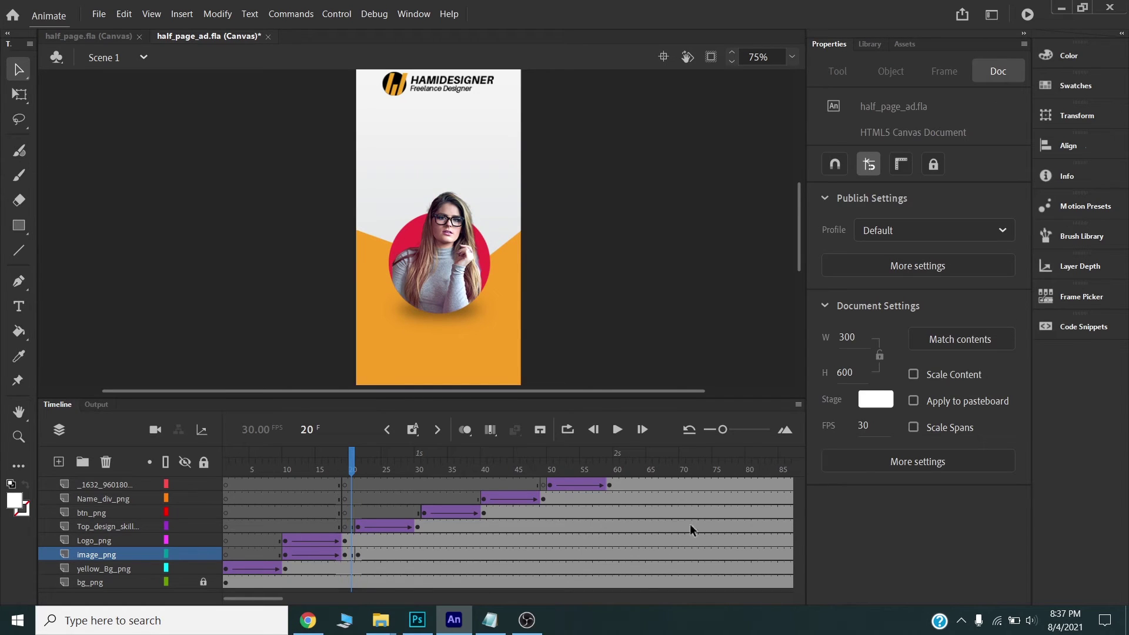
click(784, 432)
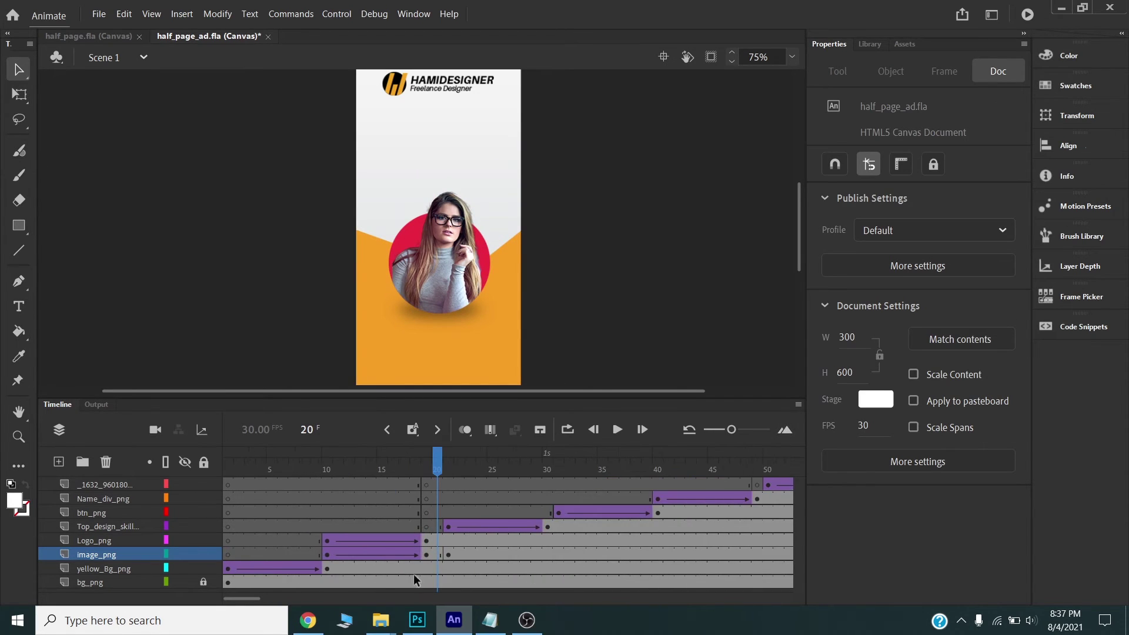
right_click(435, 554)
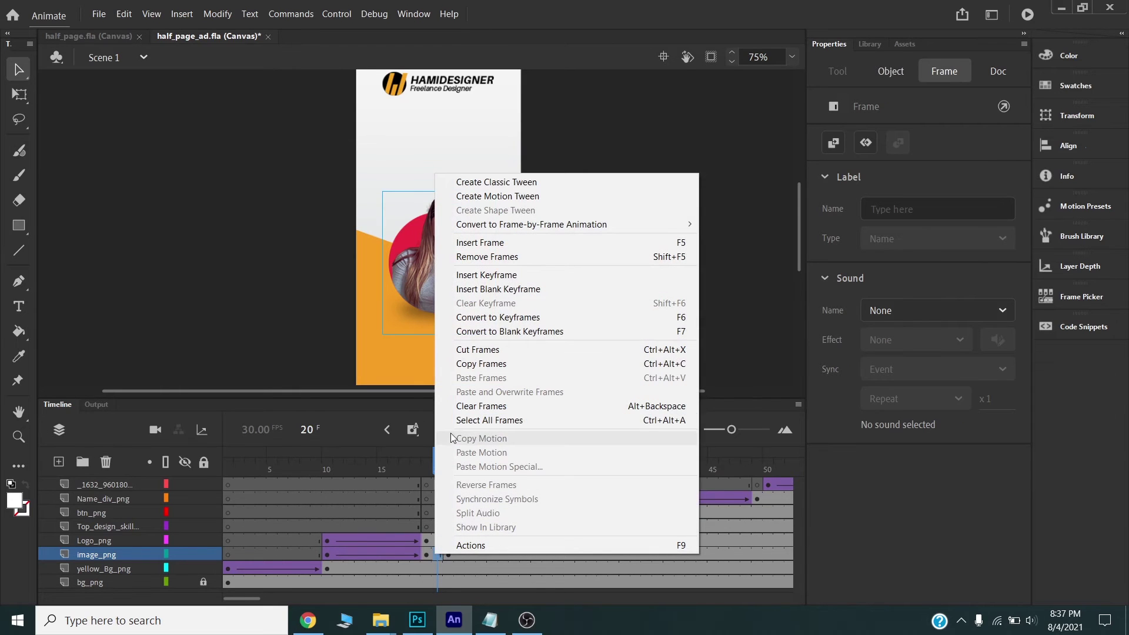
click(481, 186)
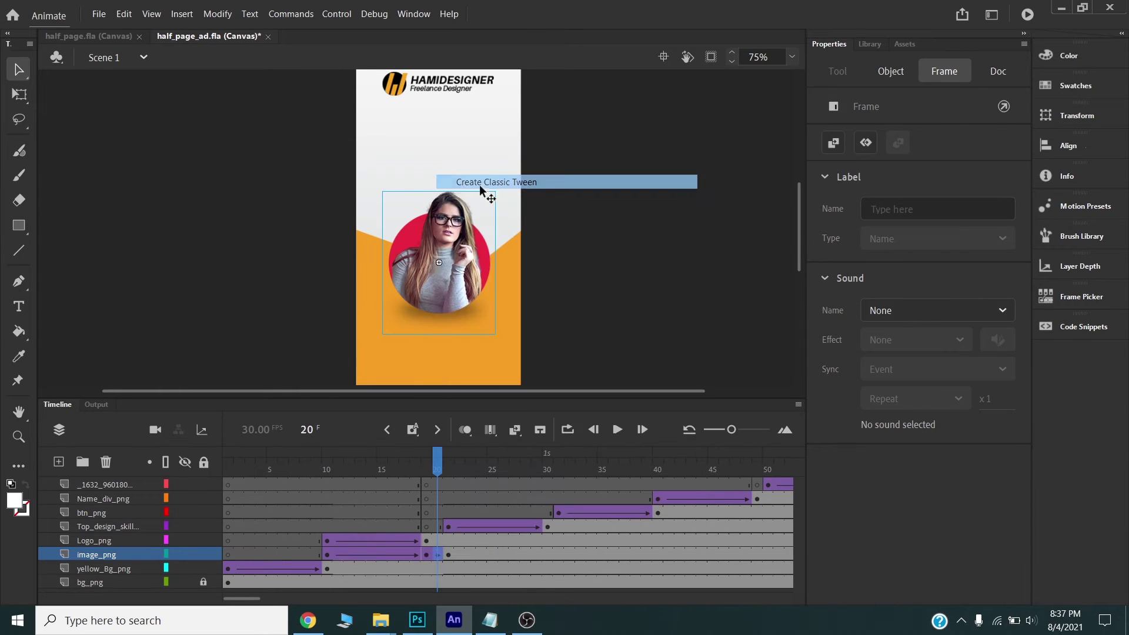
mouse_move(446, 462)
mouse_down()
mouse_move(270, 468)
mouse_move(445, 468)
mouse_move(390, 469)
mouse_move(432, 470)
mouse_up()
Save the document, preview the image's bounce in the browser, and return to Animate.
key(ctrl+s)
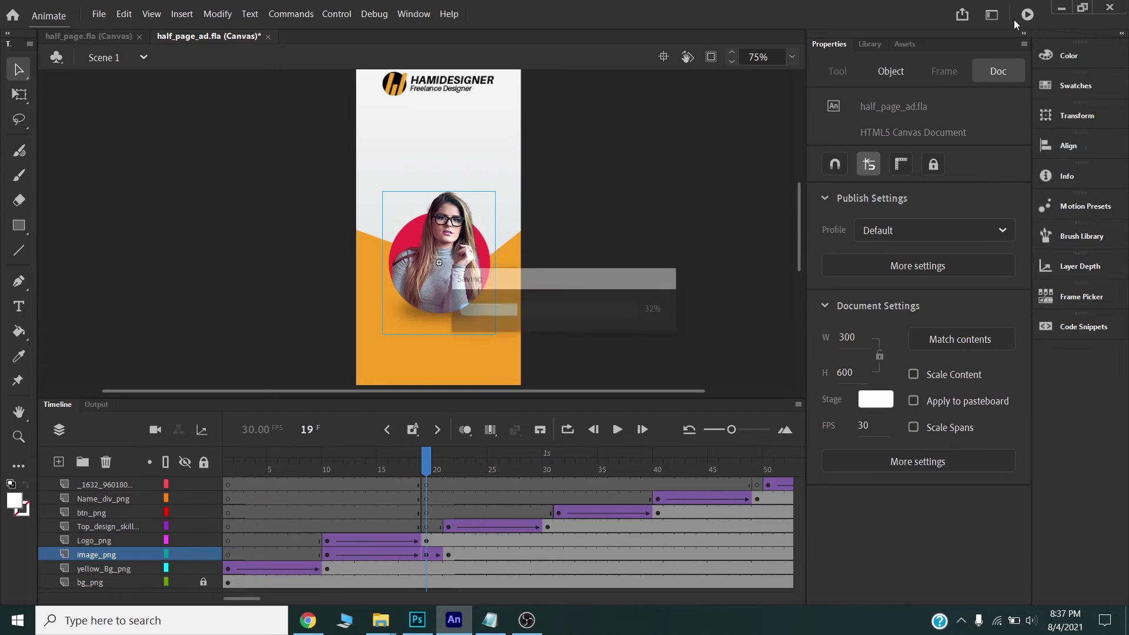
click(1027, 14)
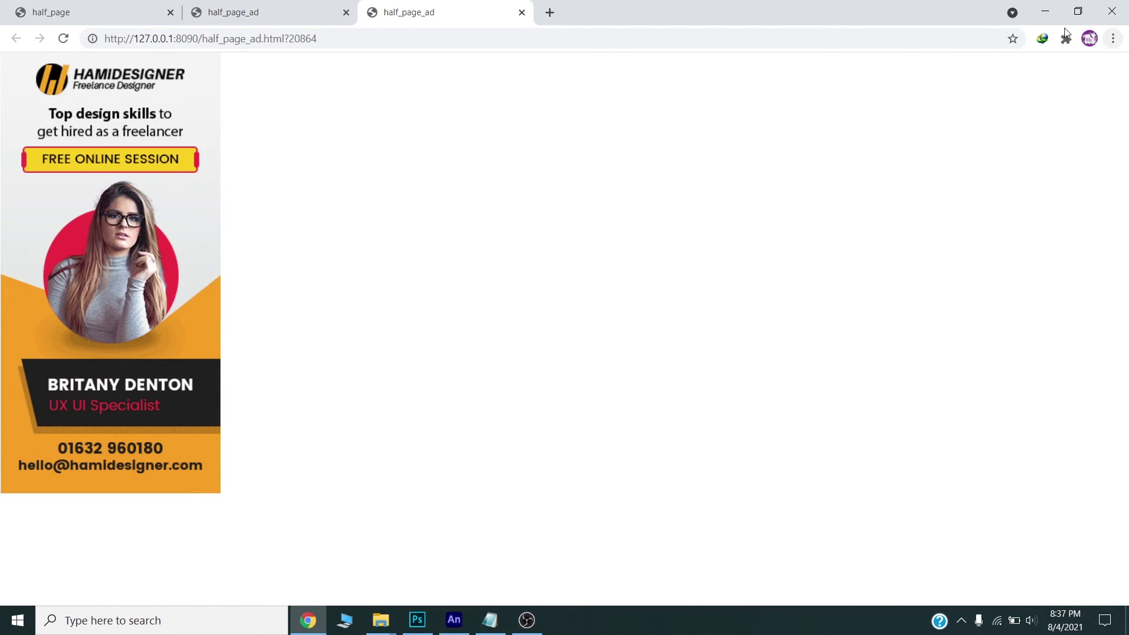
click(1045, 11)
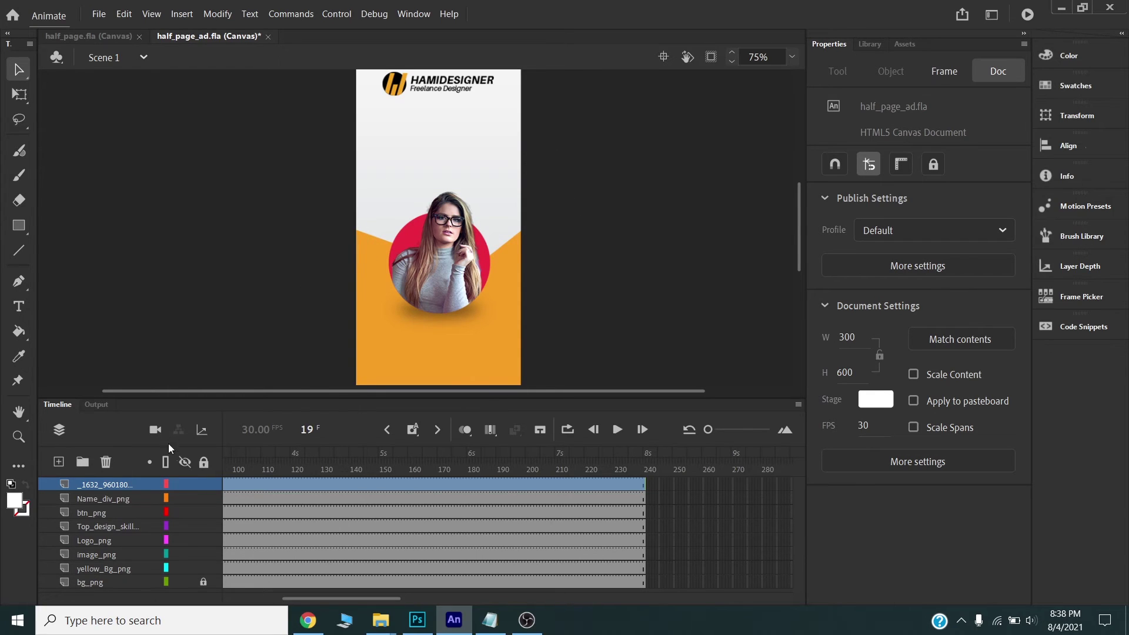
Add a new layer above the contact info layer and name it action.
click(59, 462)
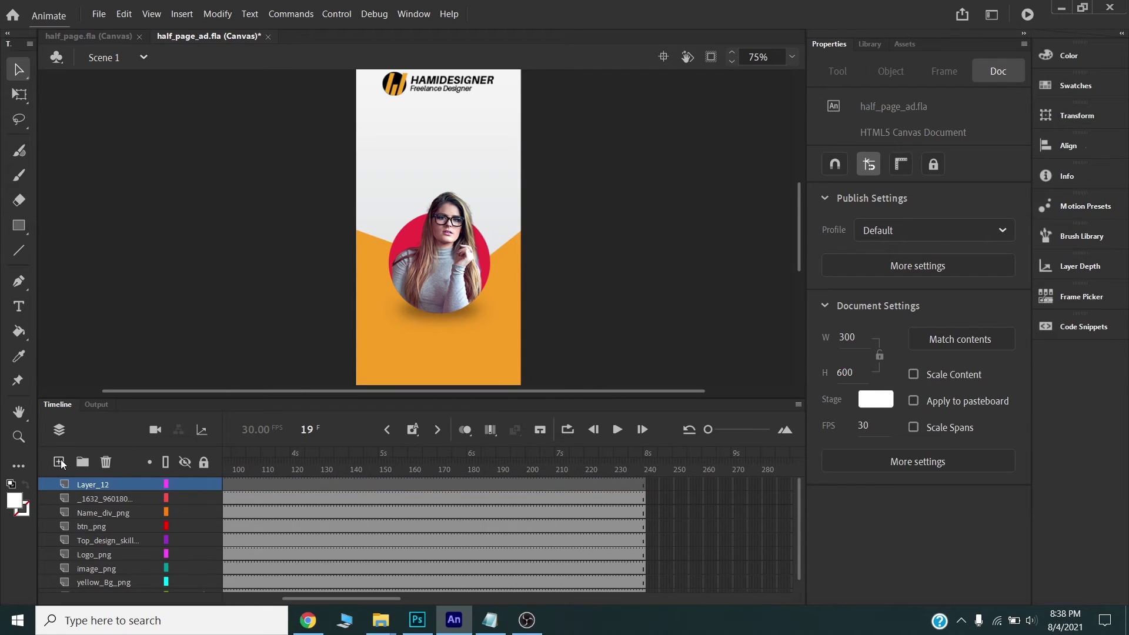
double_click(92, 485)
text(ac)
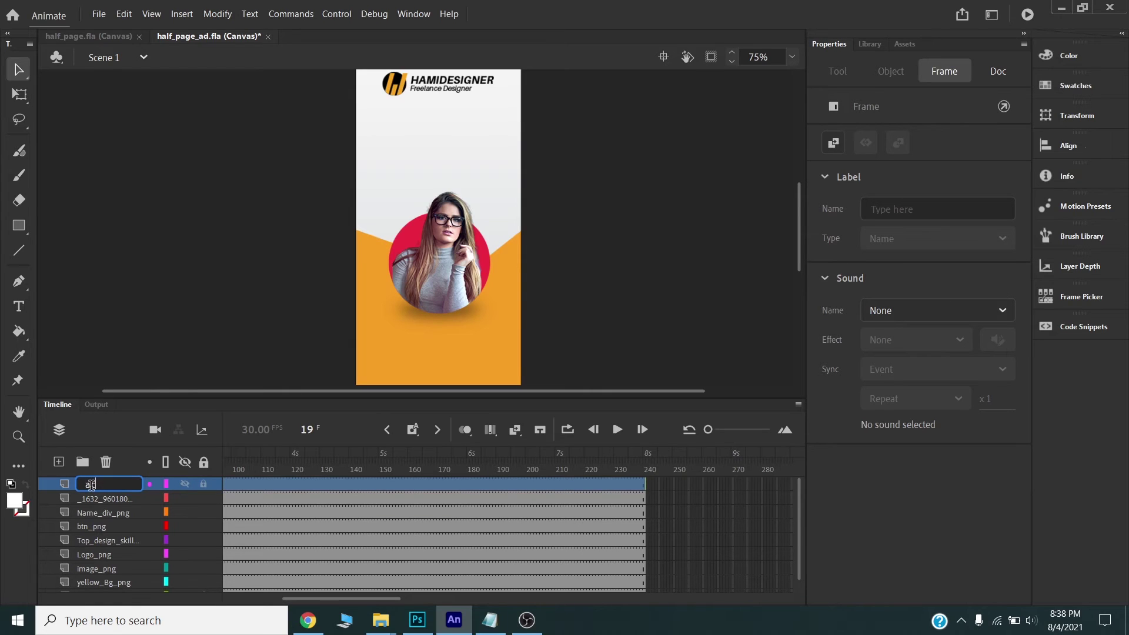
text(tion)
key(Return)
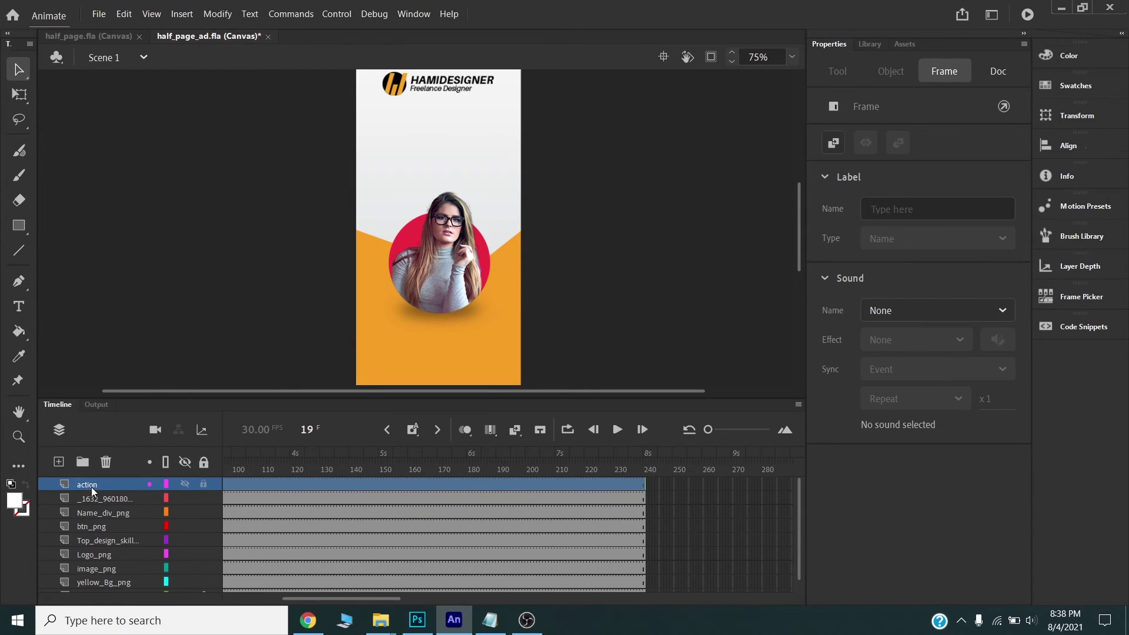
With frame 240 of the action layer selected, add the Loop Notepad script: if (!this.looped) this.looped = 1; if (this.looped++ == 3) this.stop();.
click(641, 483)
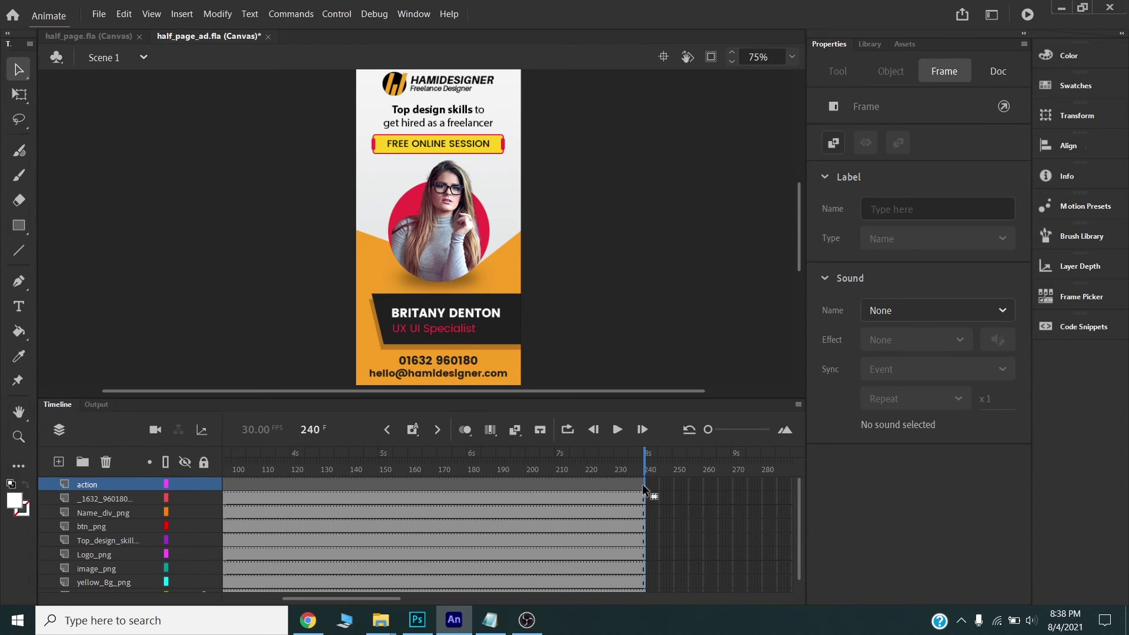
right_click(643, 485)
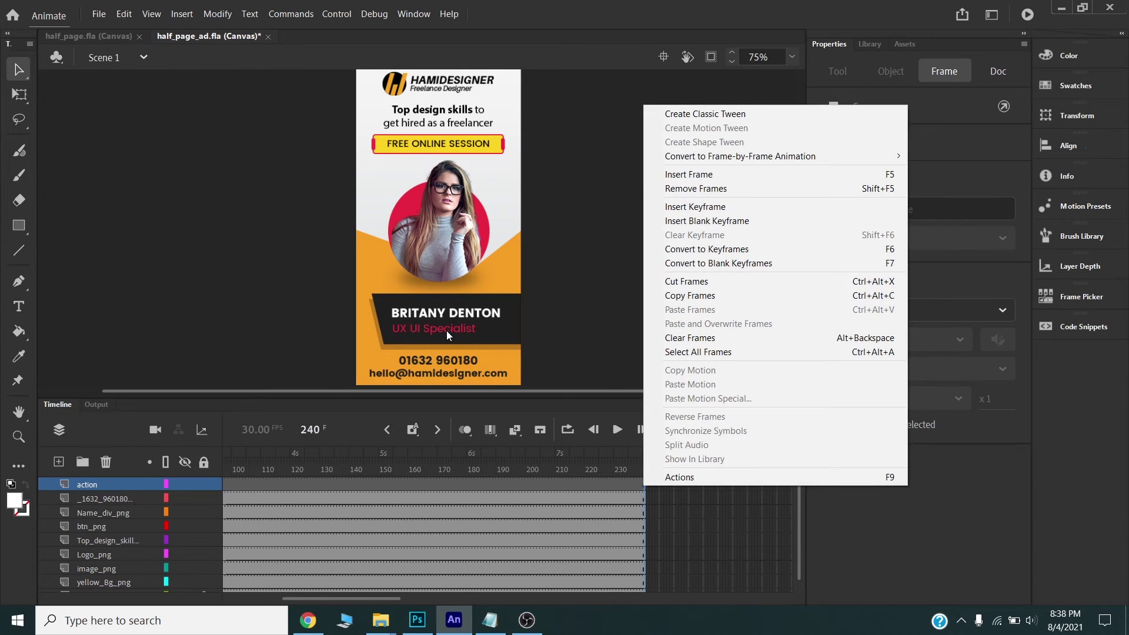
click(715, 476)
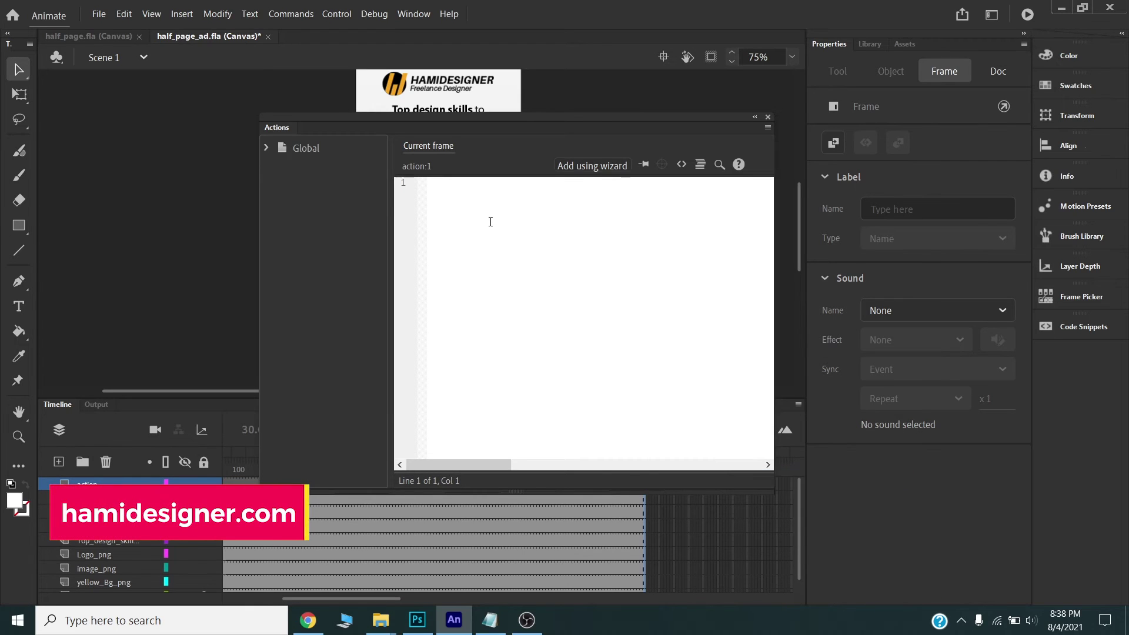
click(490, 620)
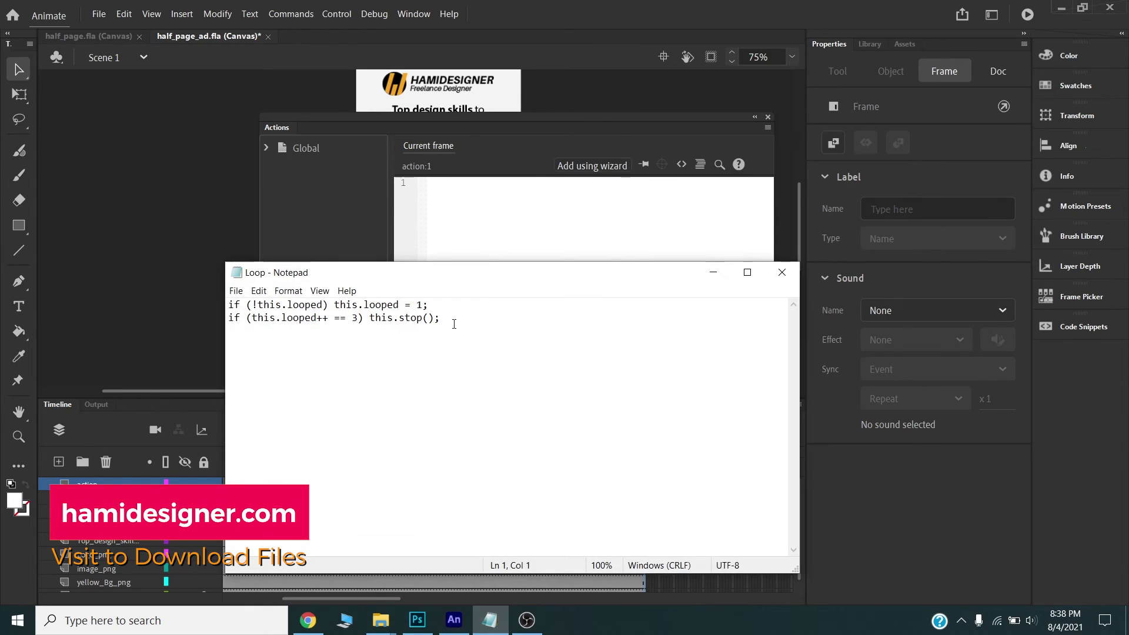
drag(454, 324, 210, 295)
key(ctrl+c)
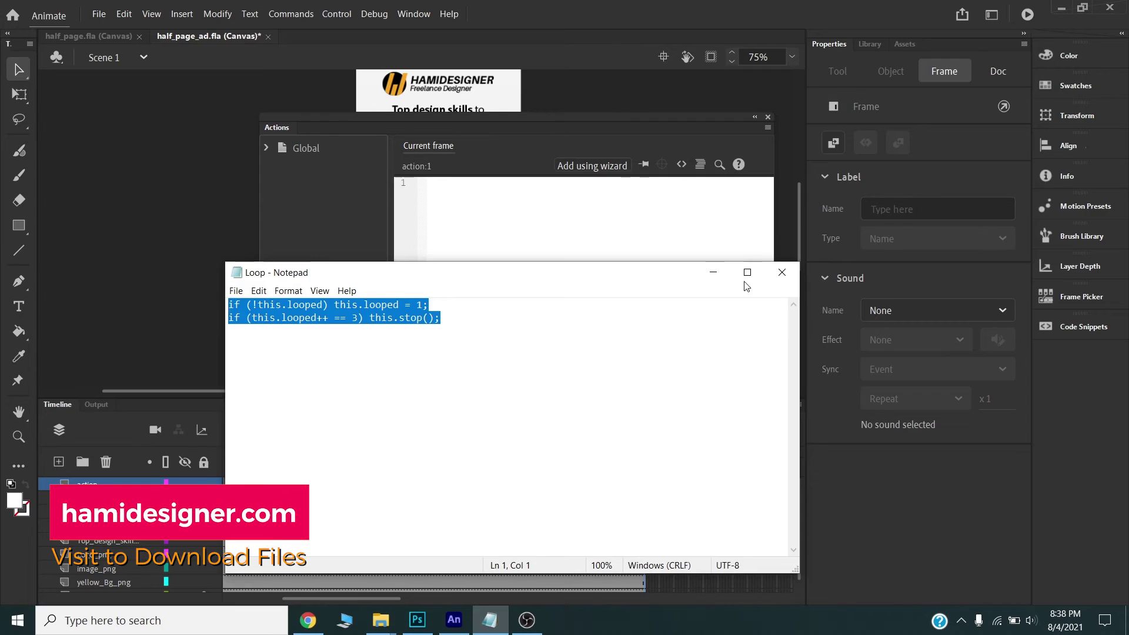
click(638, 197)
key(ctrl+v)
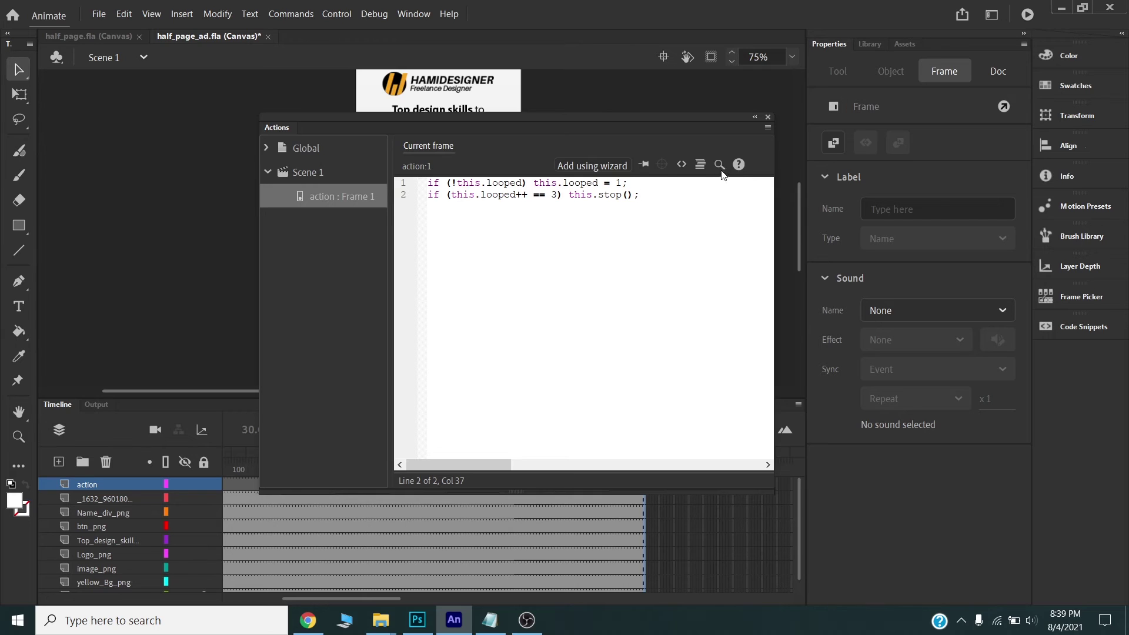
click(767, 117)
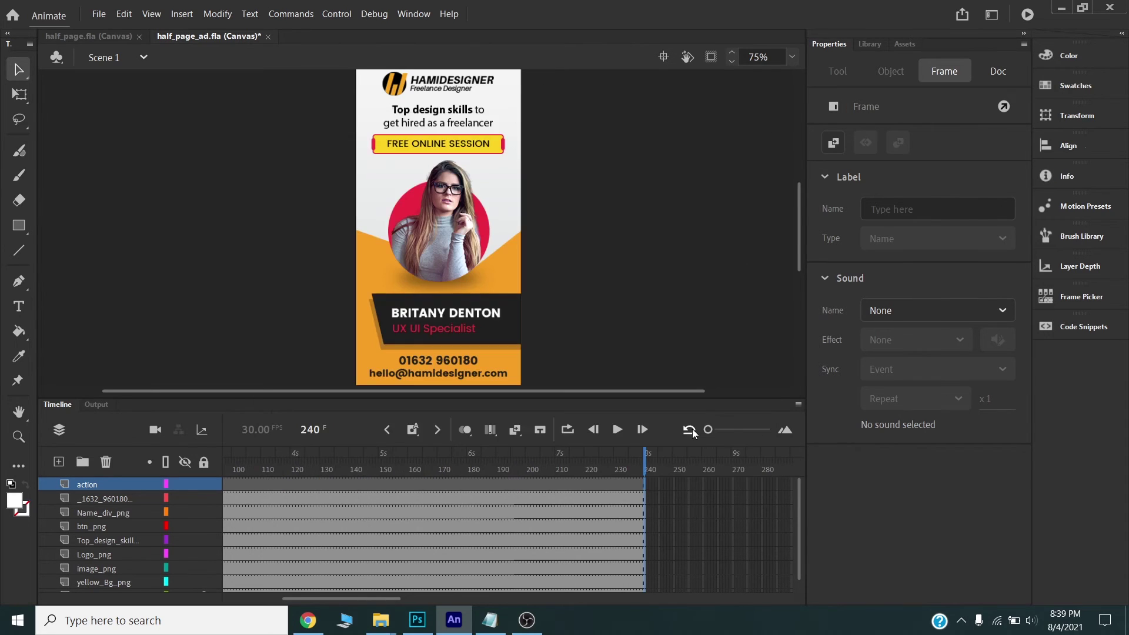
Save the document, preview the banner with the loop script in the browser, and switch back to Animate.
key(ctrl+s)
click(1026, 14)
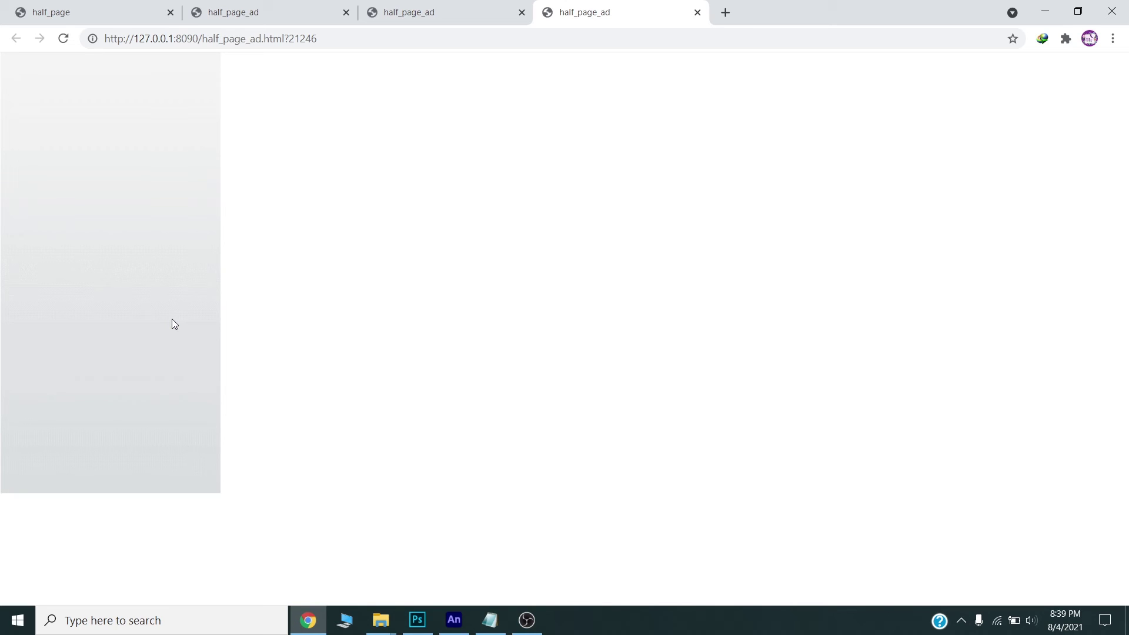
click(458, 632)
Move the script keyframe on the action layer from frame 1 to frame 240.
click(68, 407)
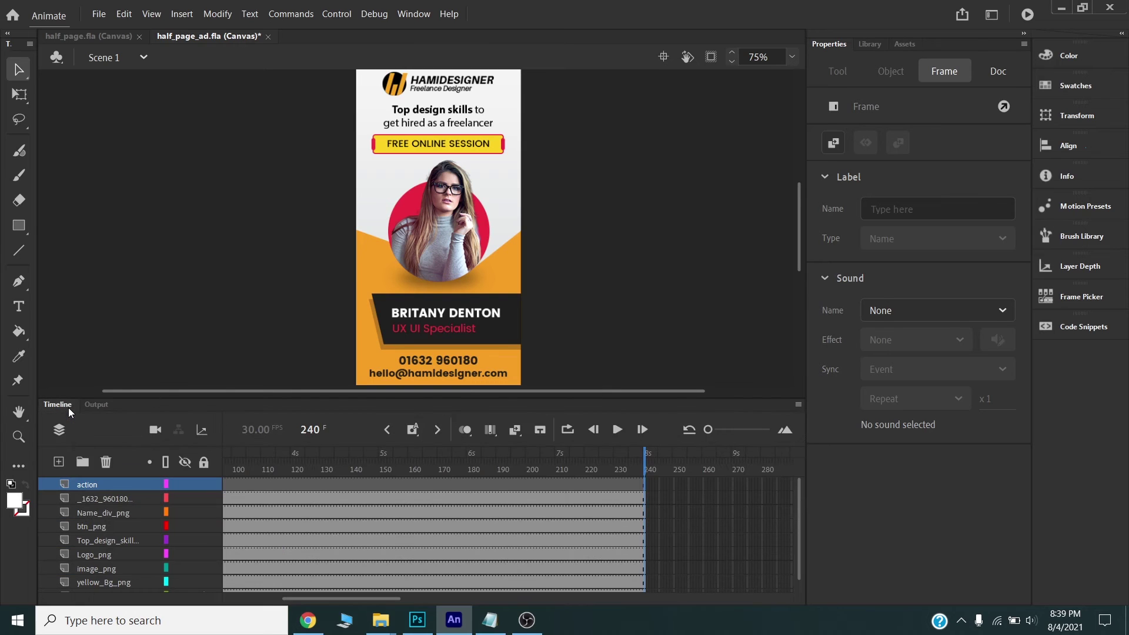
drag(400, 598, 263, 609)
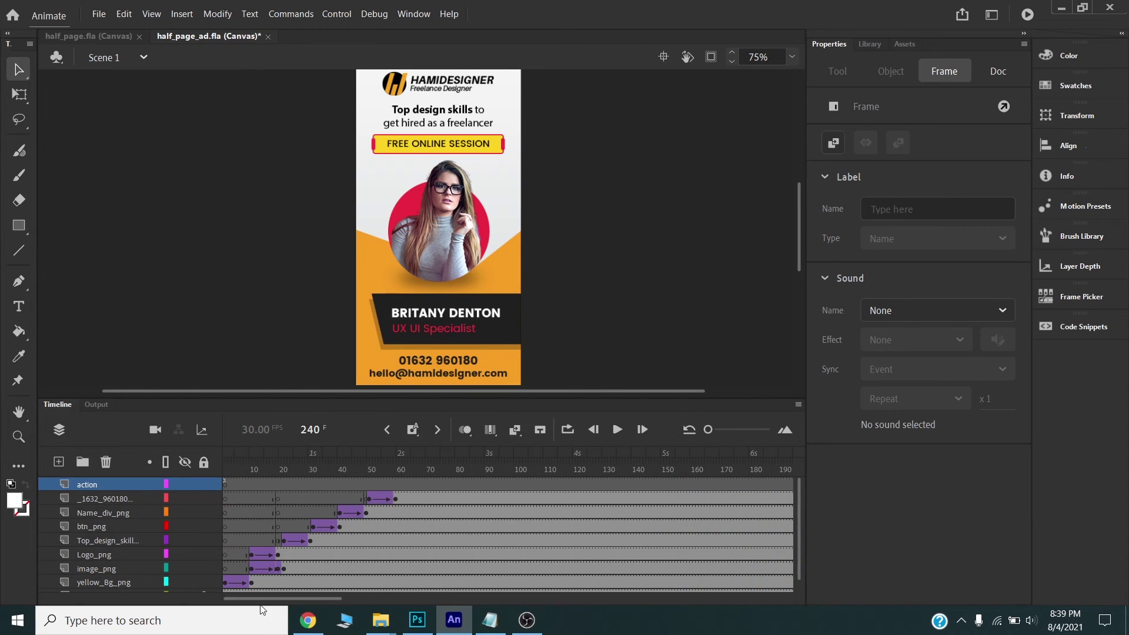
click(224, 483)
drag(708, 430, 760, 430)
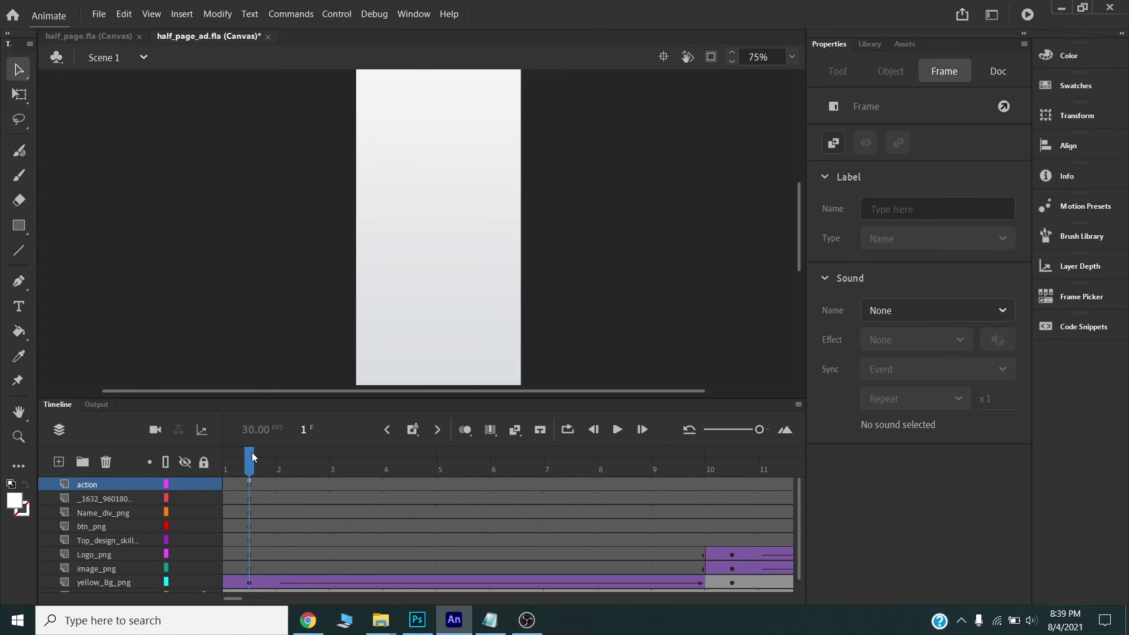
drag(253, 457, 279, 459)
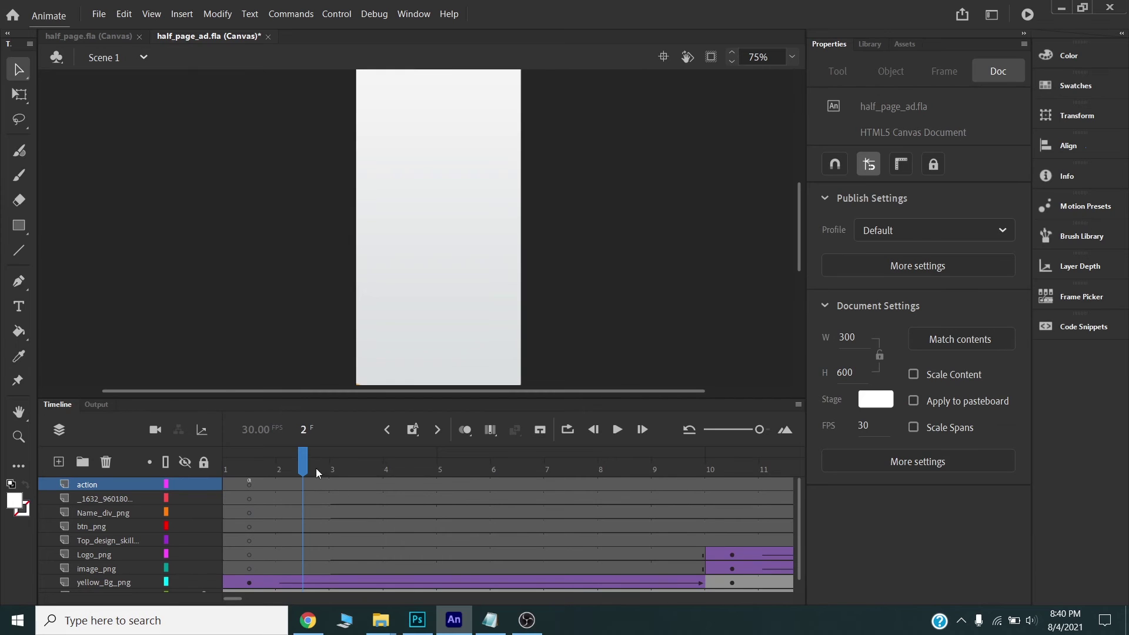
drag(759, 430, 729, 429)
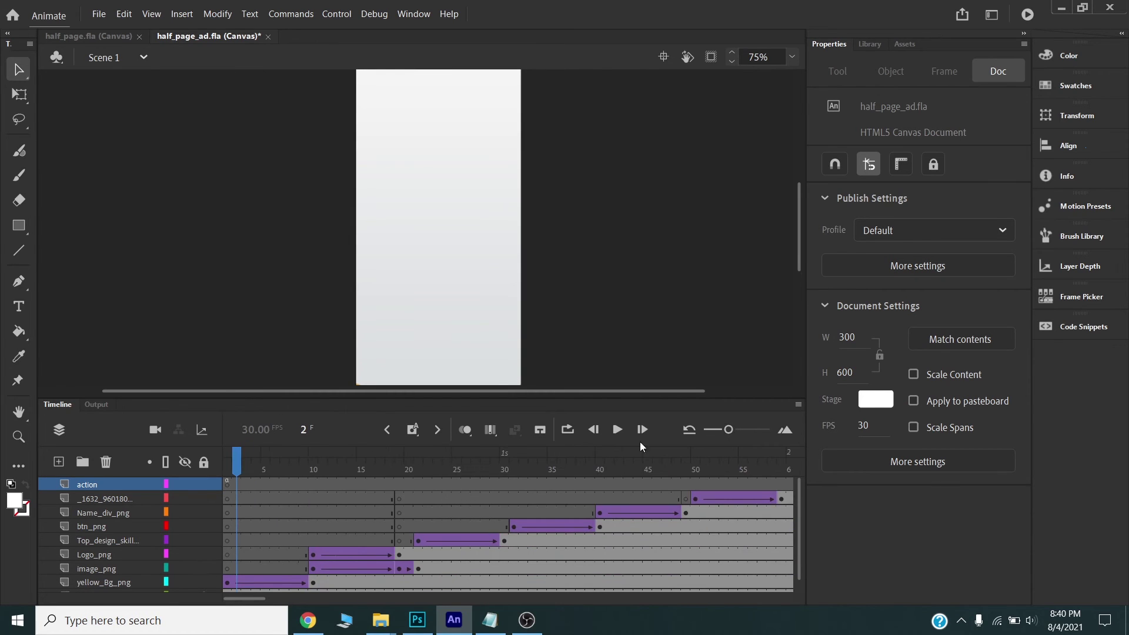
drag(229, 484, 458, 484)
click(228, 484)
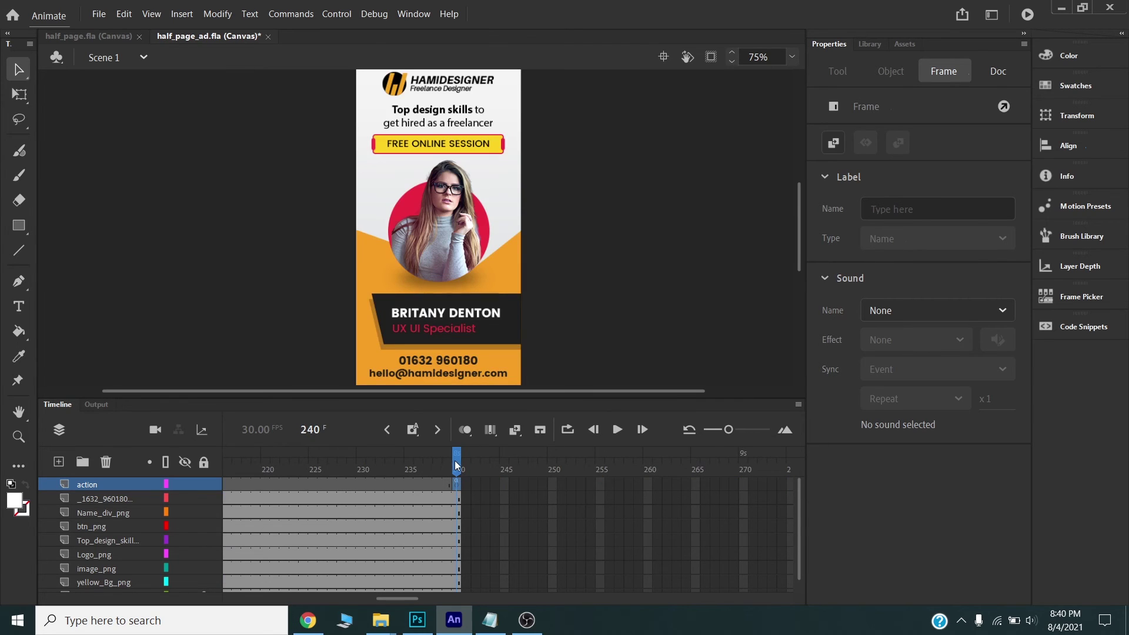
Save the document, test the script's new end-frame position in the browser, and switch back to Animate.
click(716, 369)
key(ctrl+s)
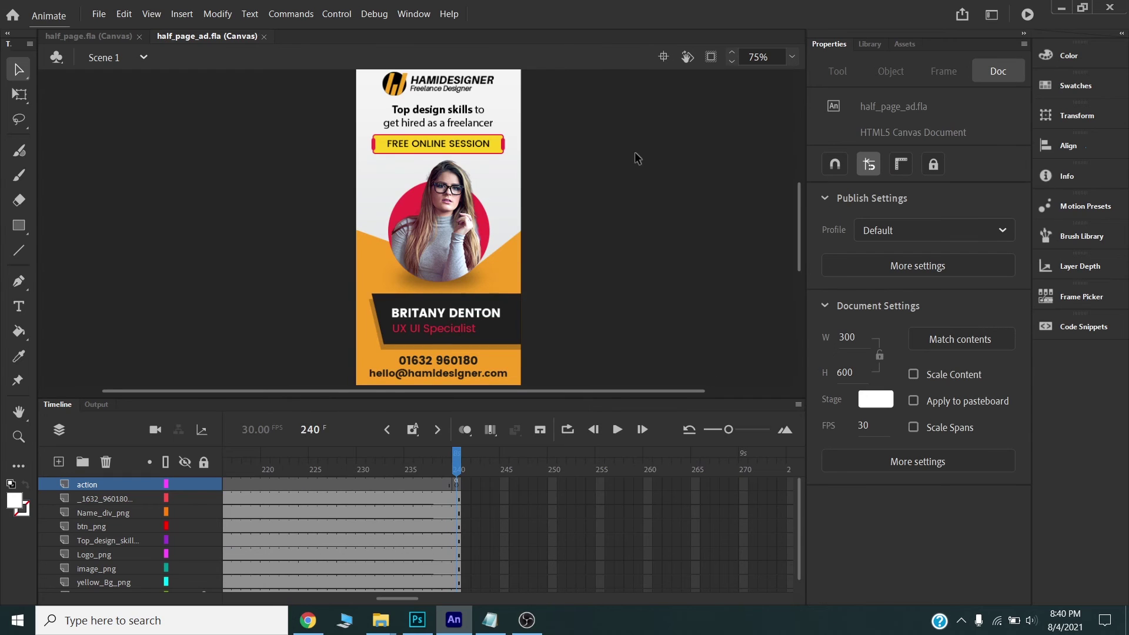
click(1027, 15)
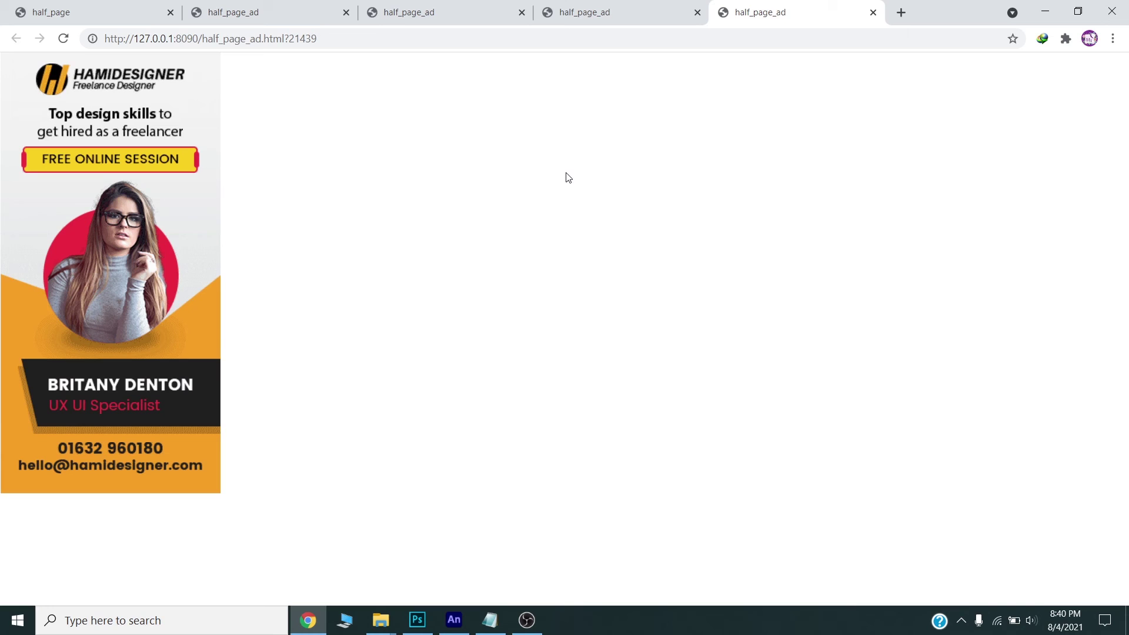
key(alt+Tab)
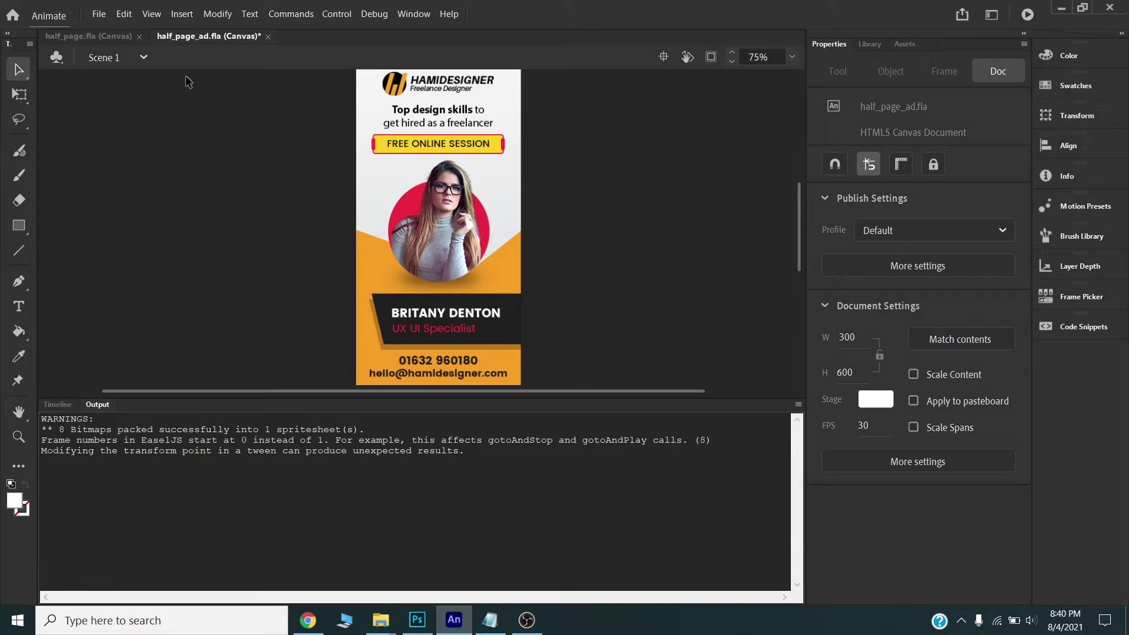
click(98, 14)
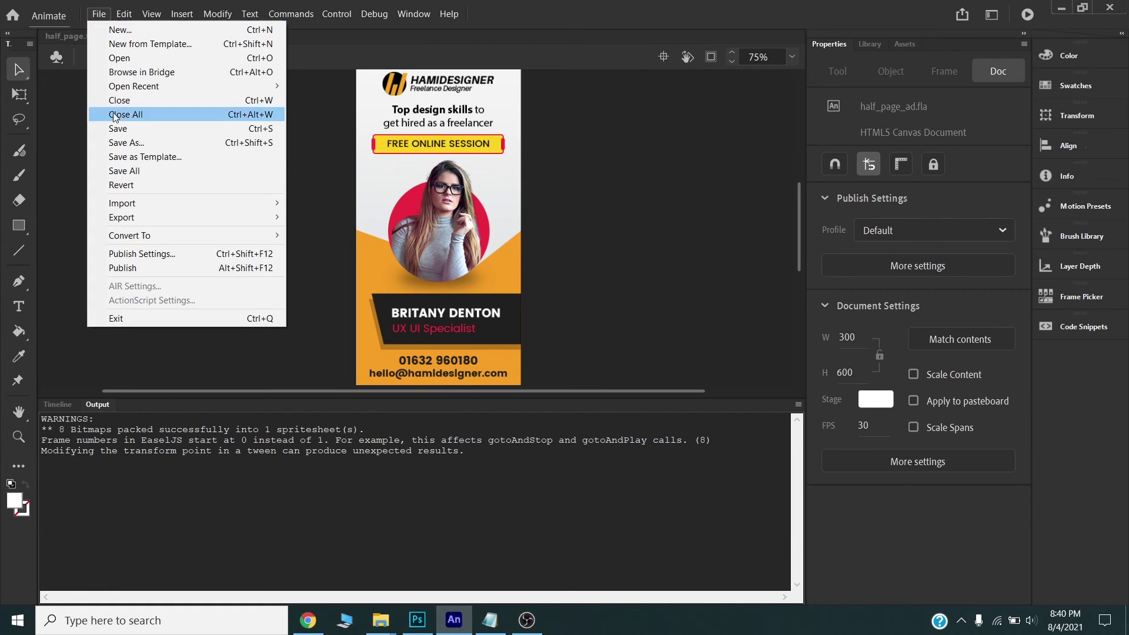
click(134, 256)
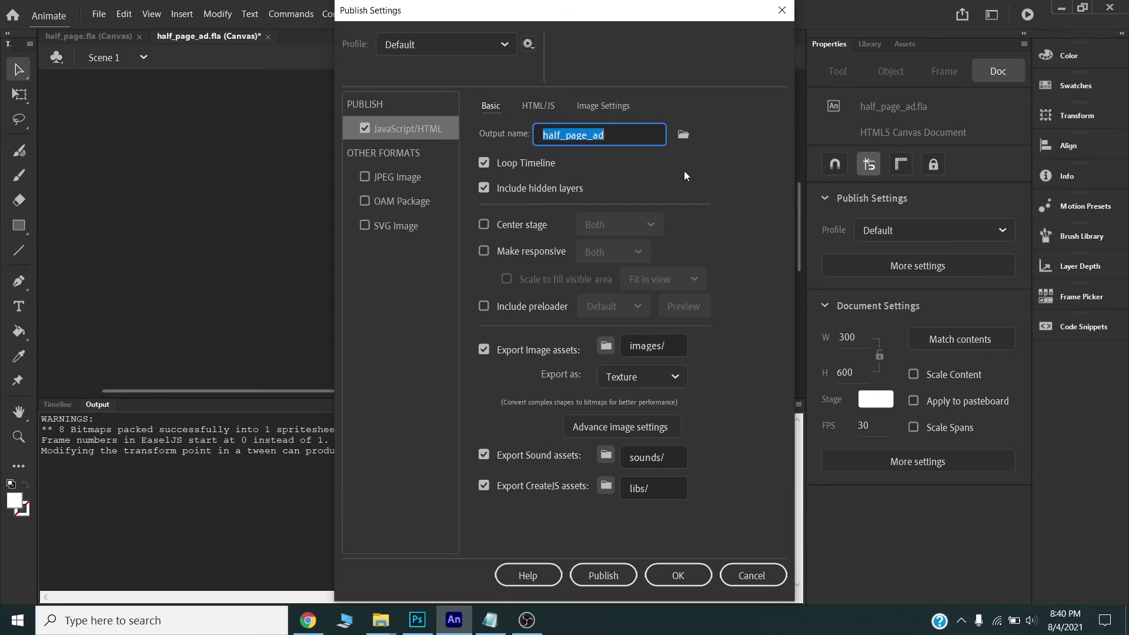
key(Return)
click(56, 404)
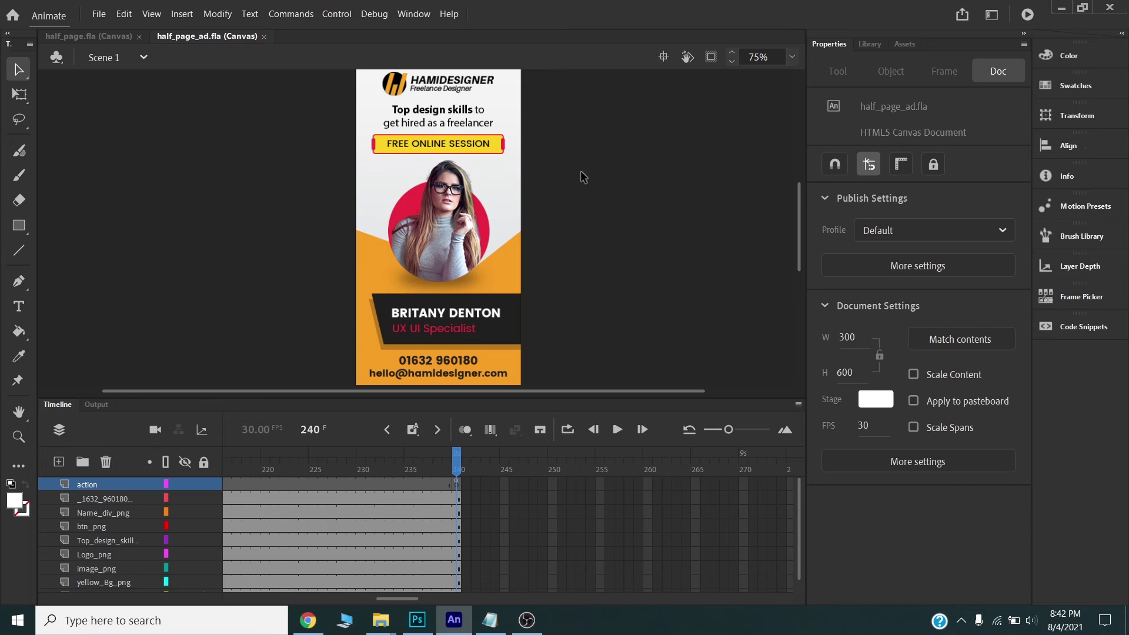
scroll(583, 178, up, 3)
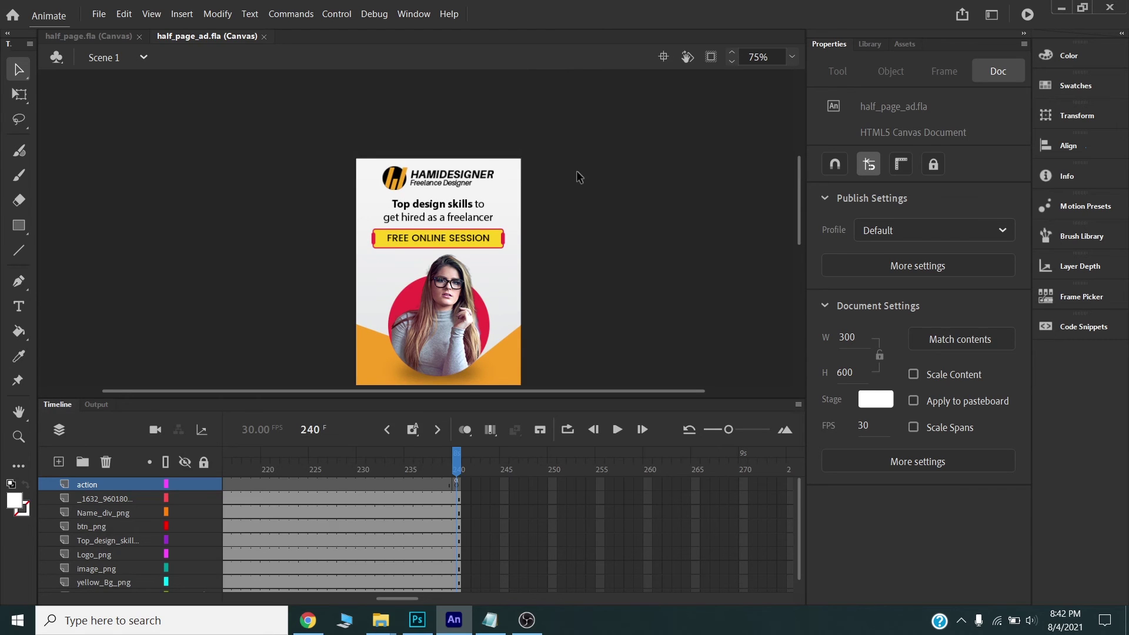
Turn off Hosted Libraries in the document's publish settings.
click(100, 15)
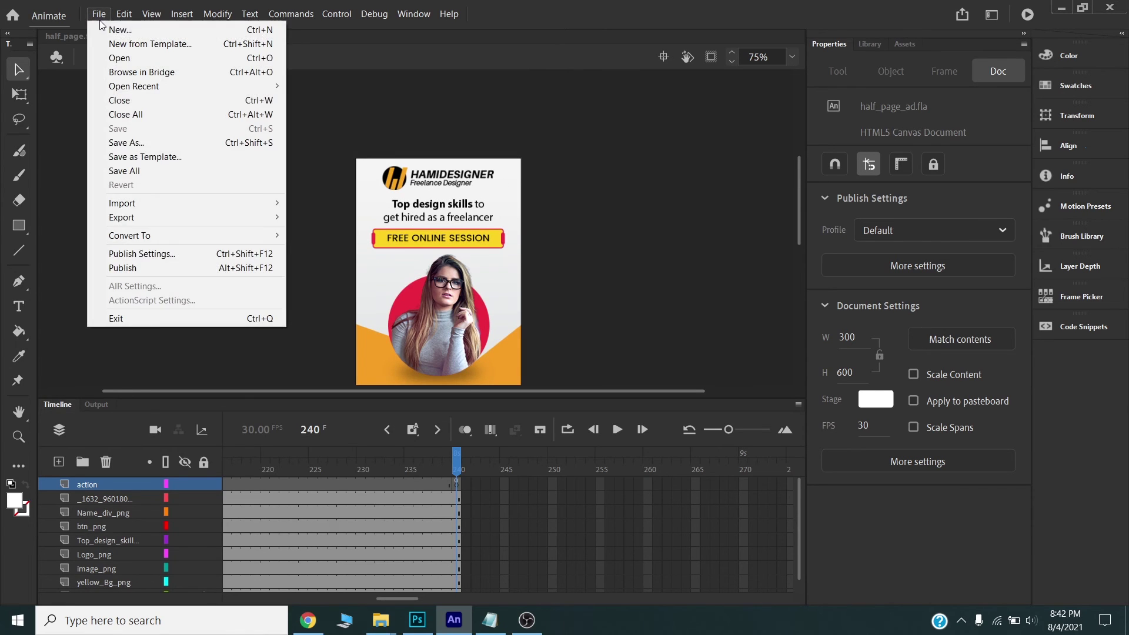
click(165, 255)
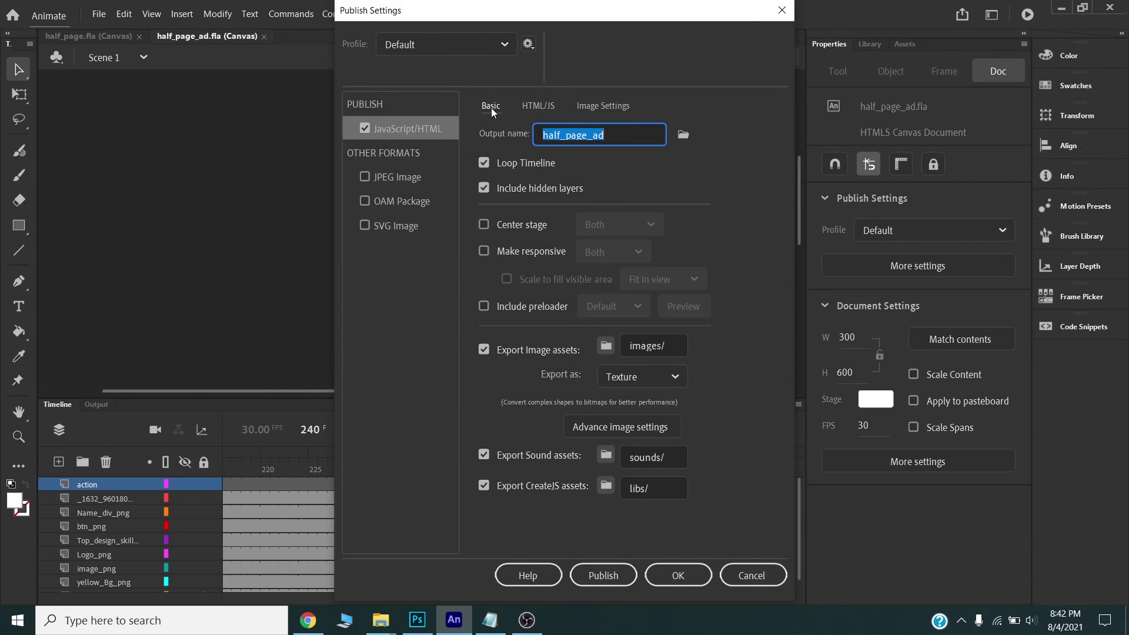
click(537, 107)
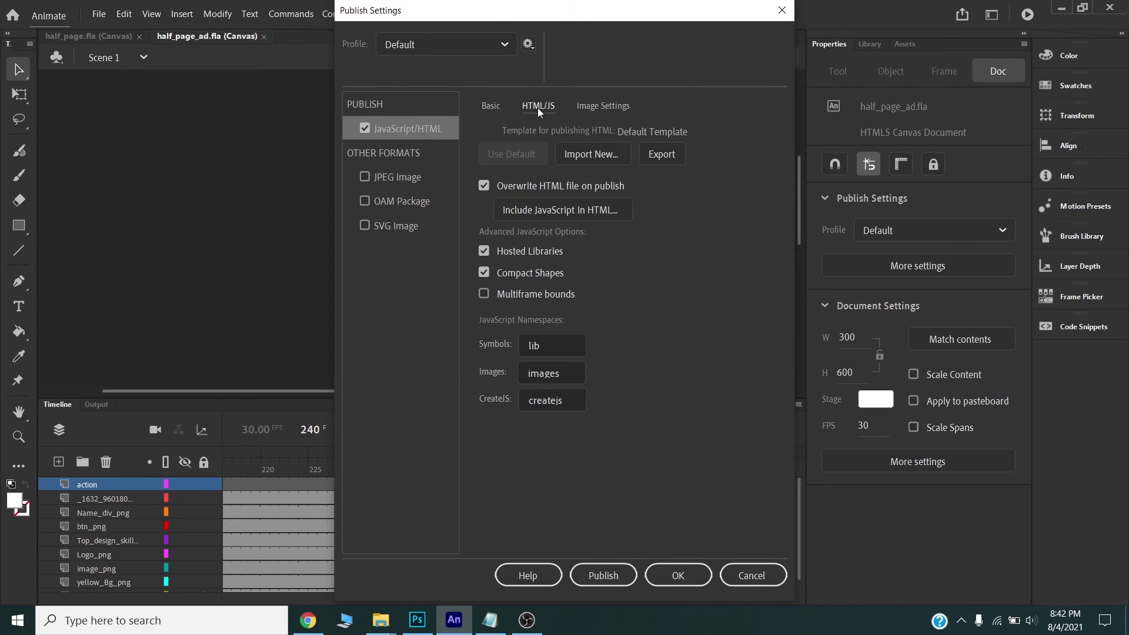
click(483, 252)
click(496, 107)
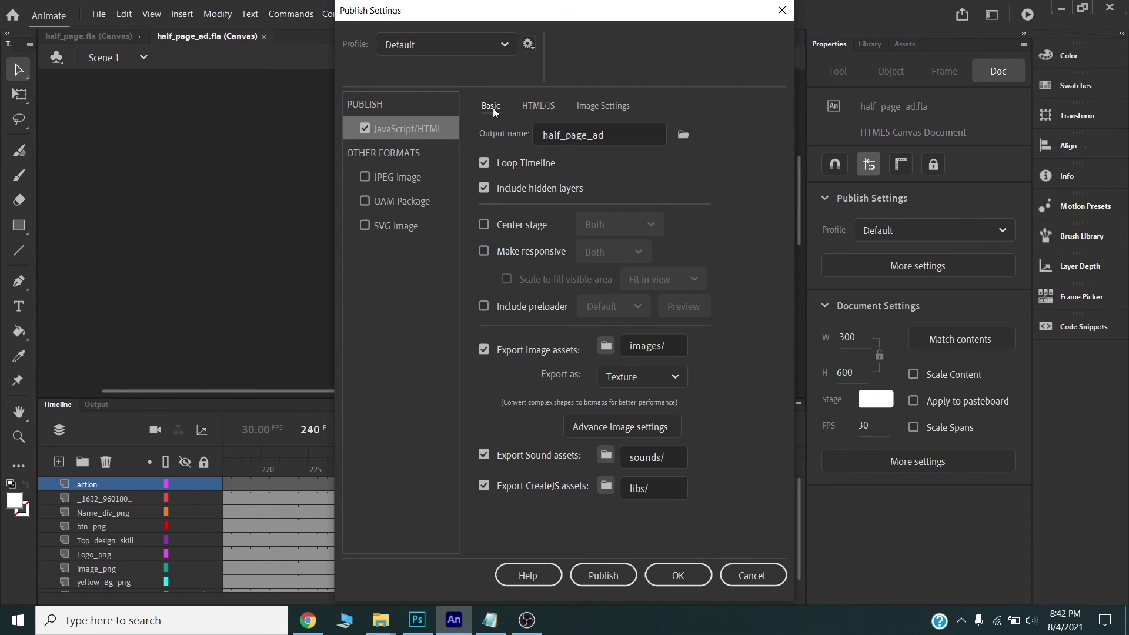
Browse for a publish destination and create a folder named published inside Large_rectangle_published.
click(682, 136)
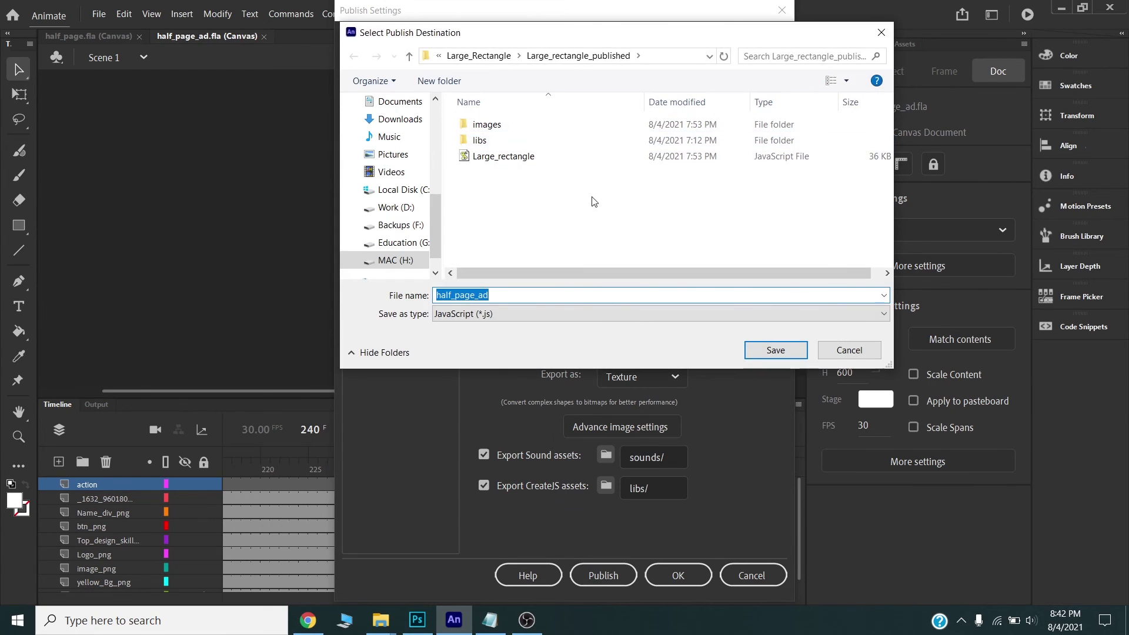
click(441, 83)
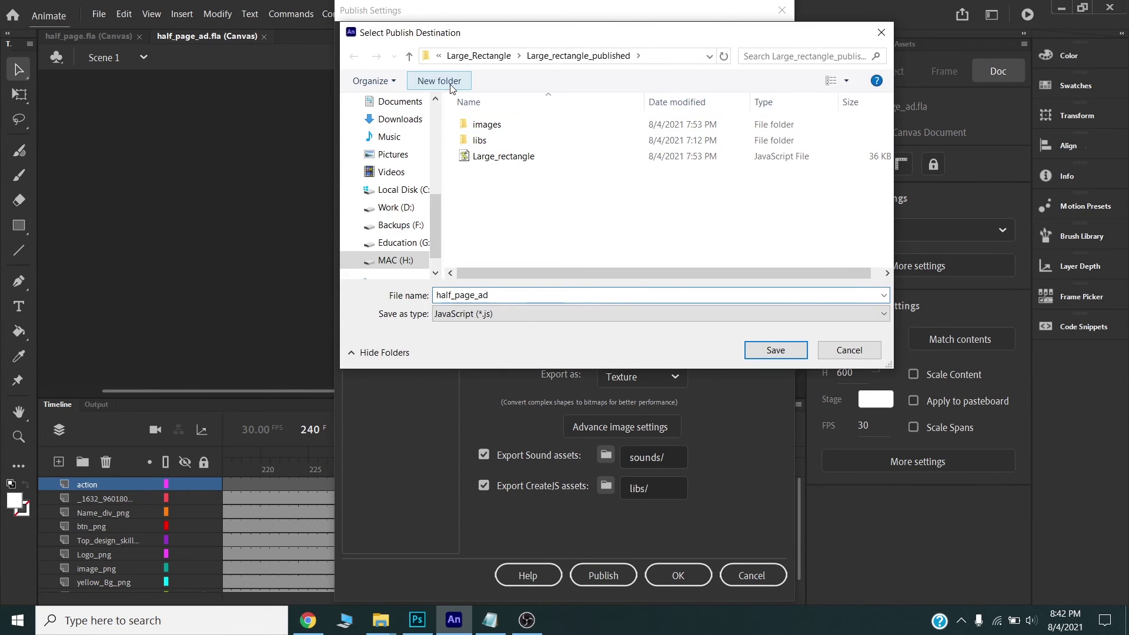
text(p)
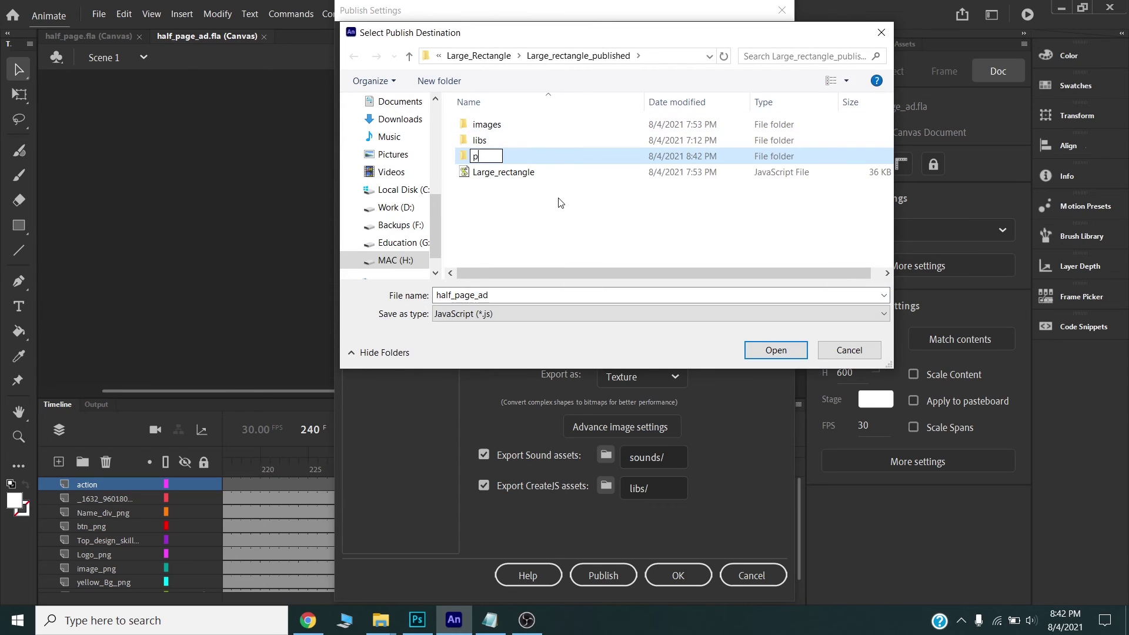
text(ublished)
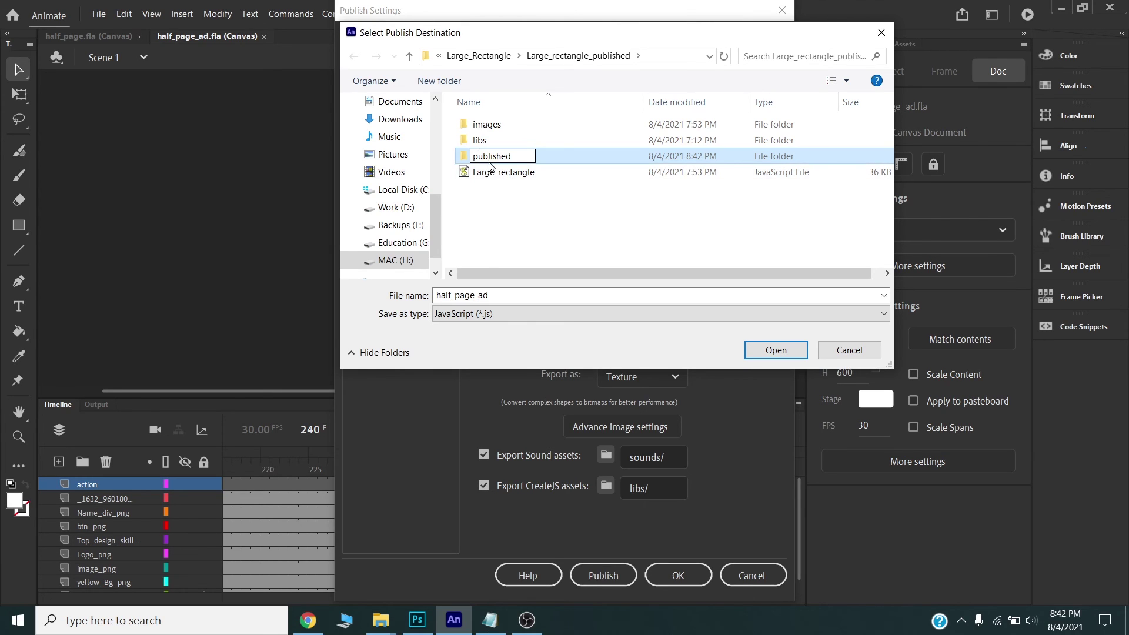
key(Return)
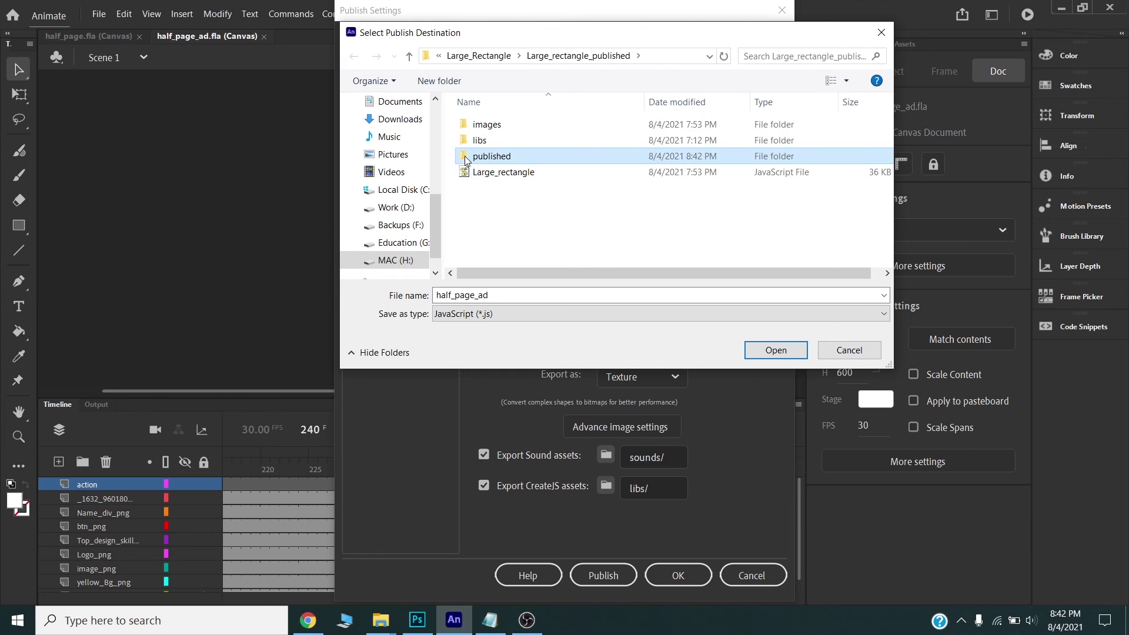
Set the published folder as the output destination for half_page_ad, and publish the banner with these settings.
double_click(466, 158)
click(773, 348)
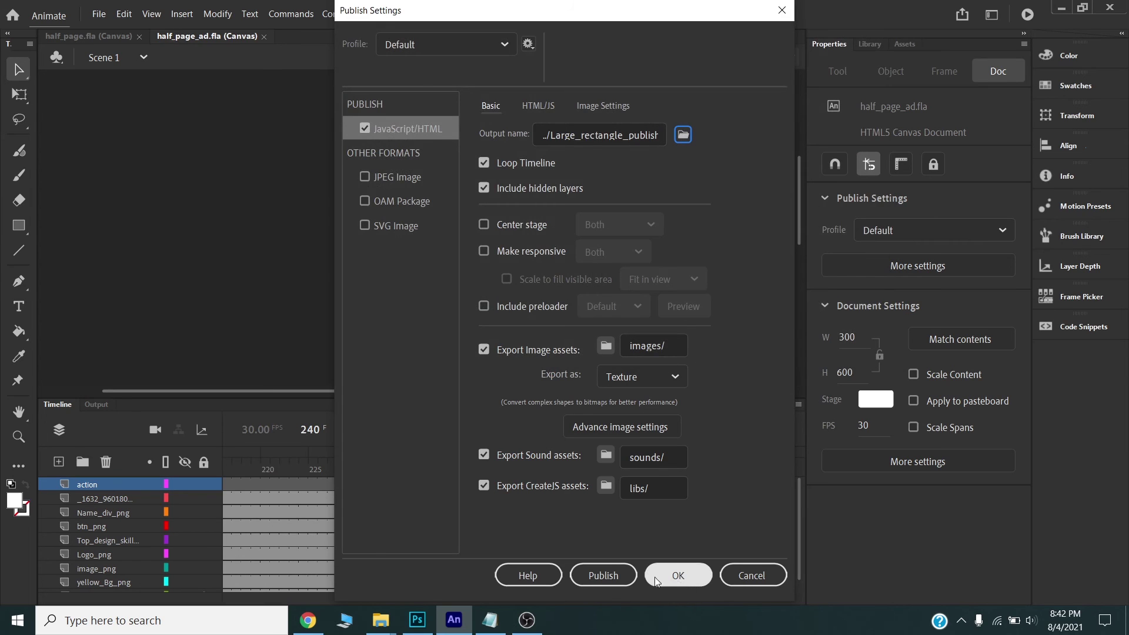
click(614, 578)
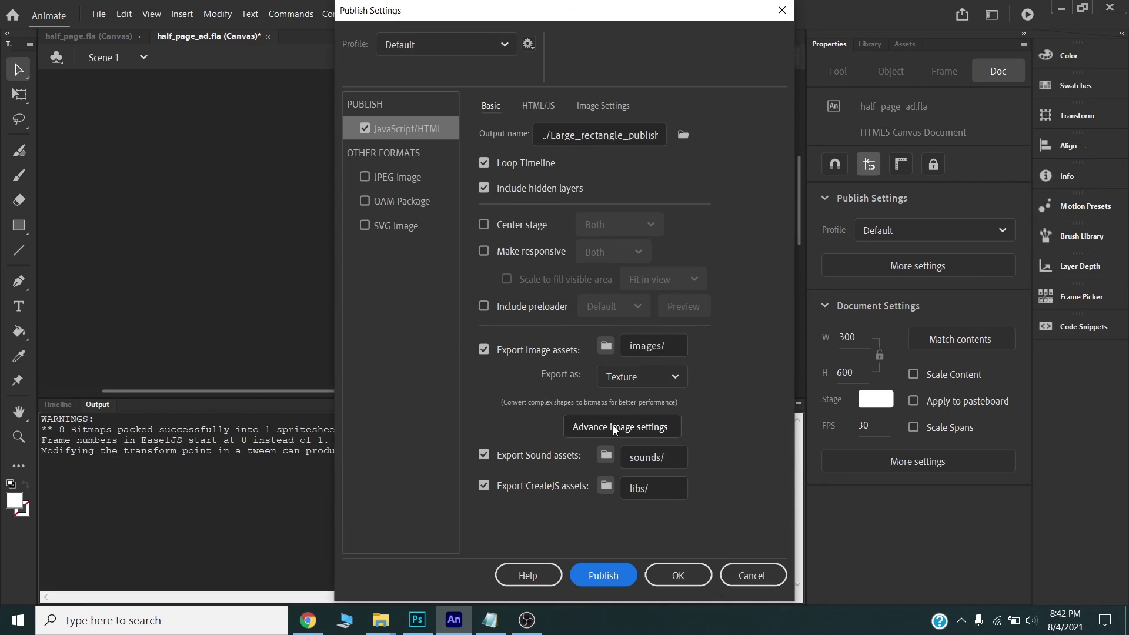
click(678, 575)
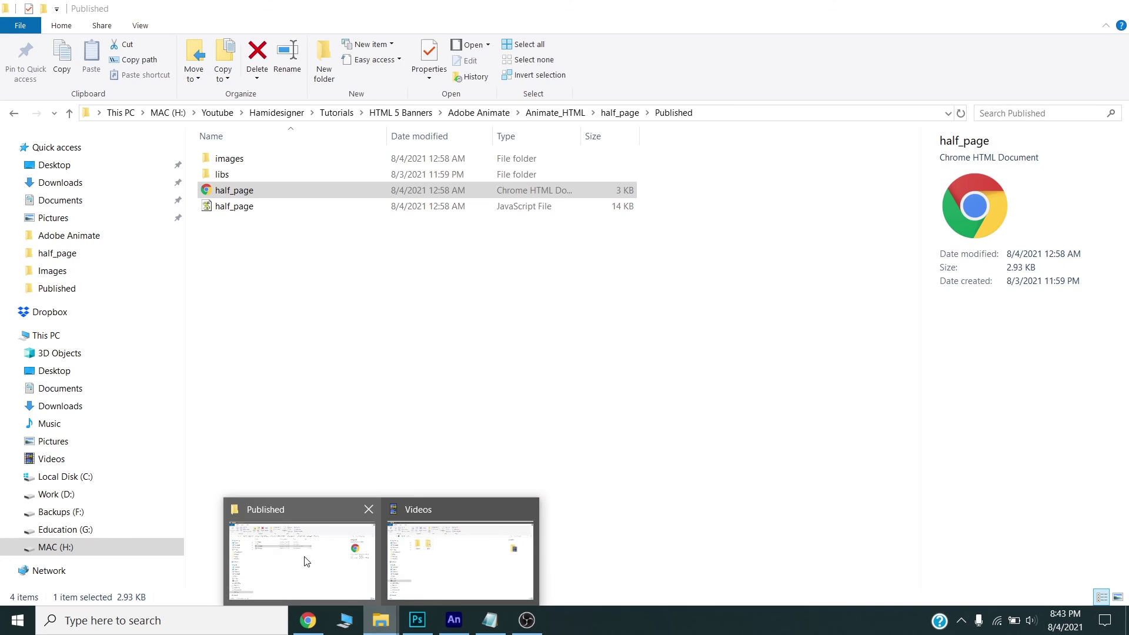
Switch to the Published folder in File Explorer and open the half_page HTML document in Notepad.
click(302, 560)
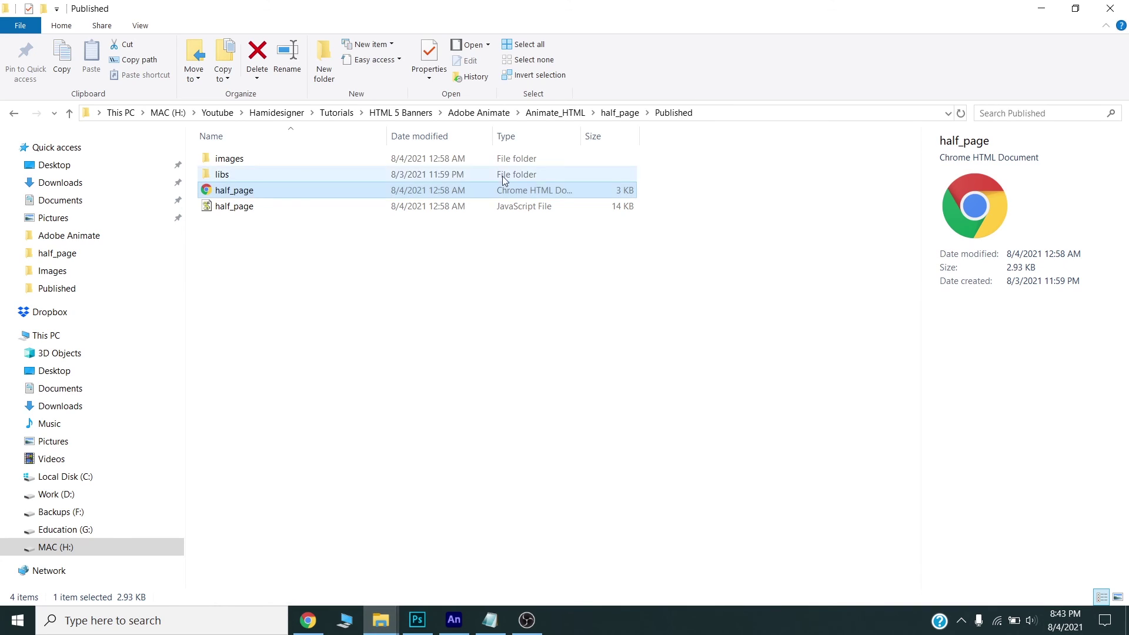
click(278, 243)
click(237, 192)
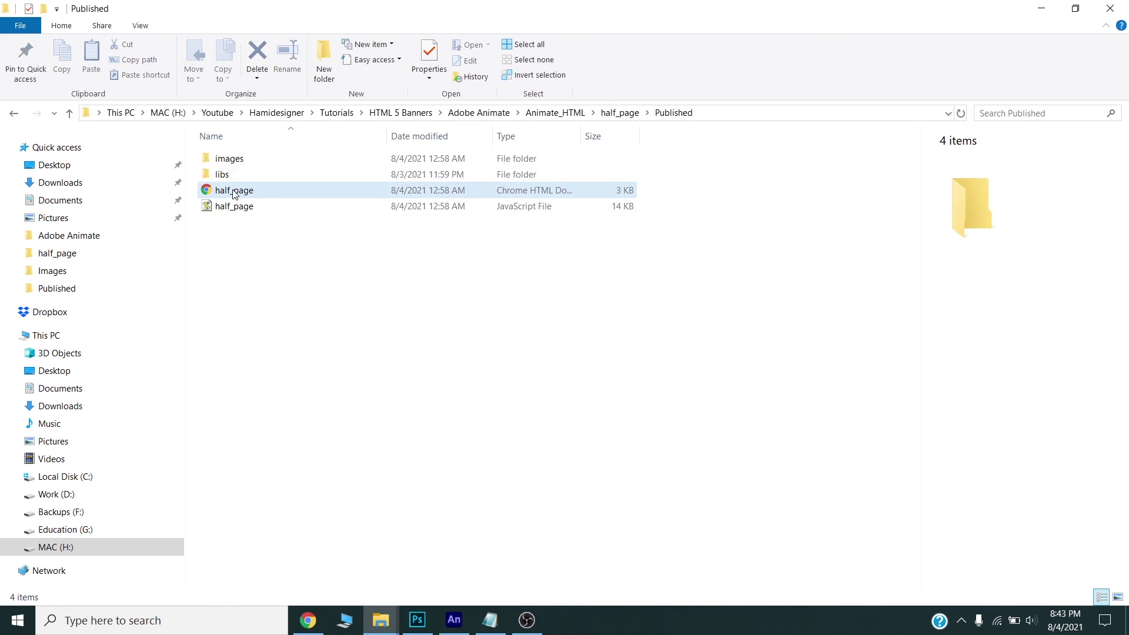
click(239, 225)
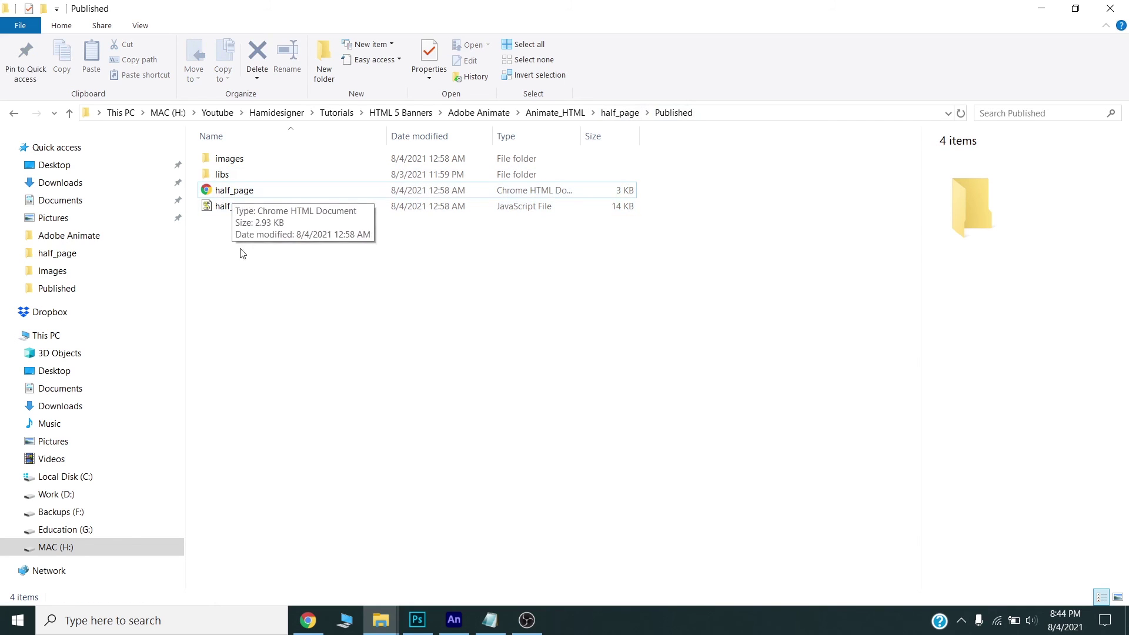
right_click(231, 193)
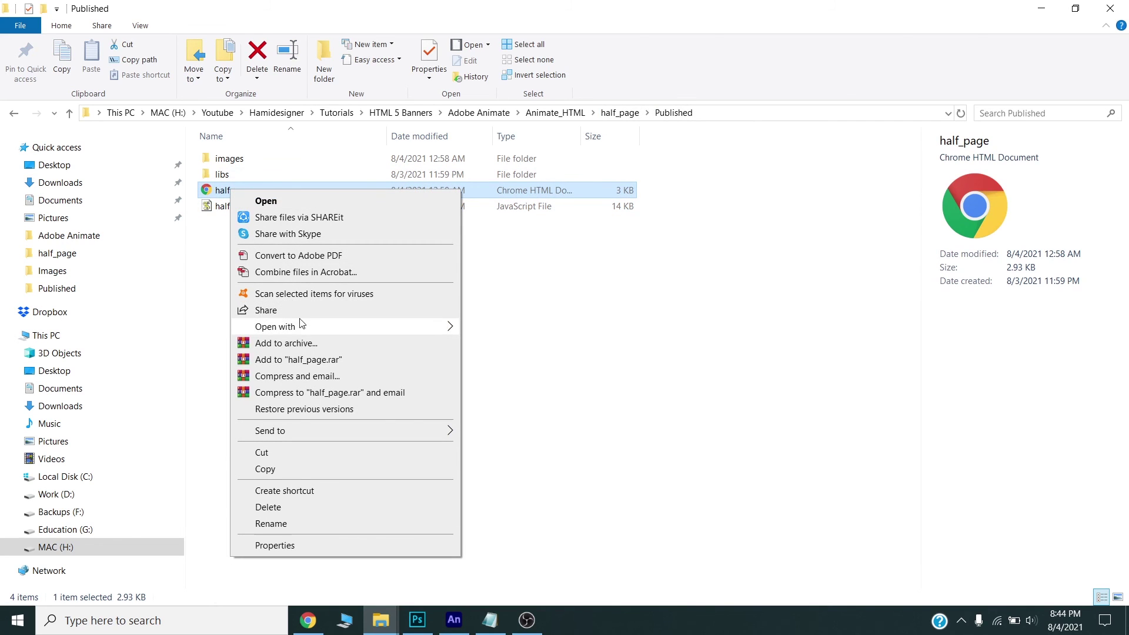
mouse_move(323, 329)
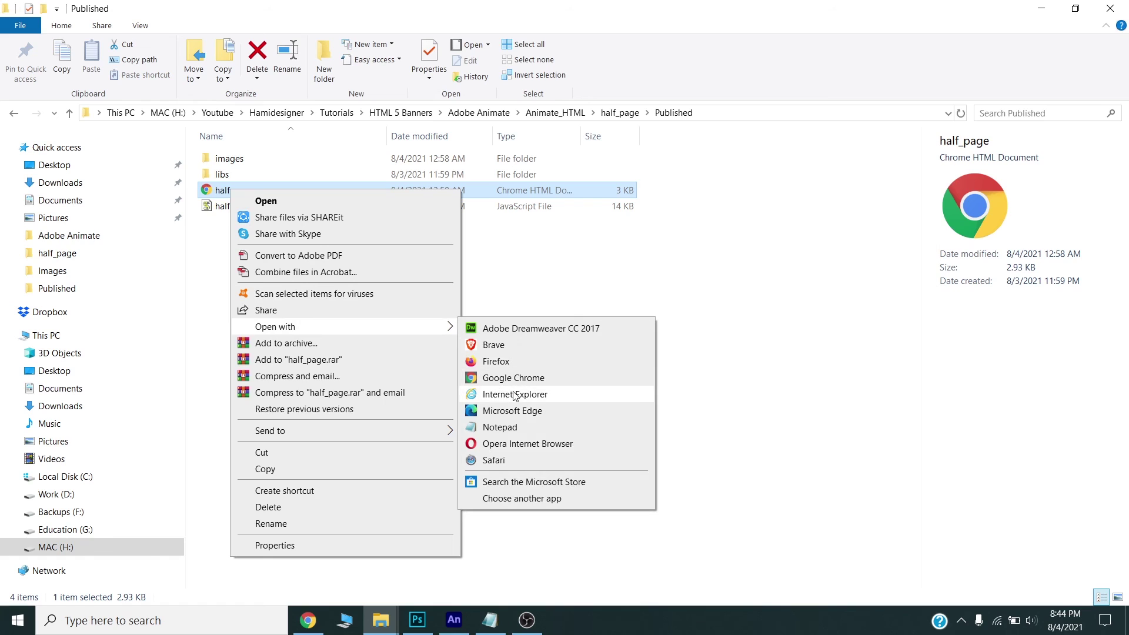
click(510, 501)
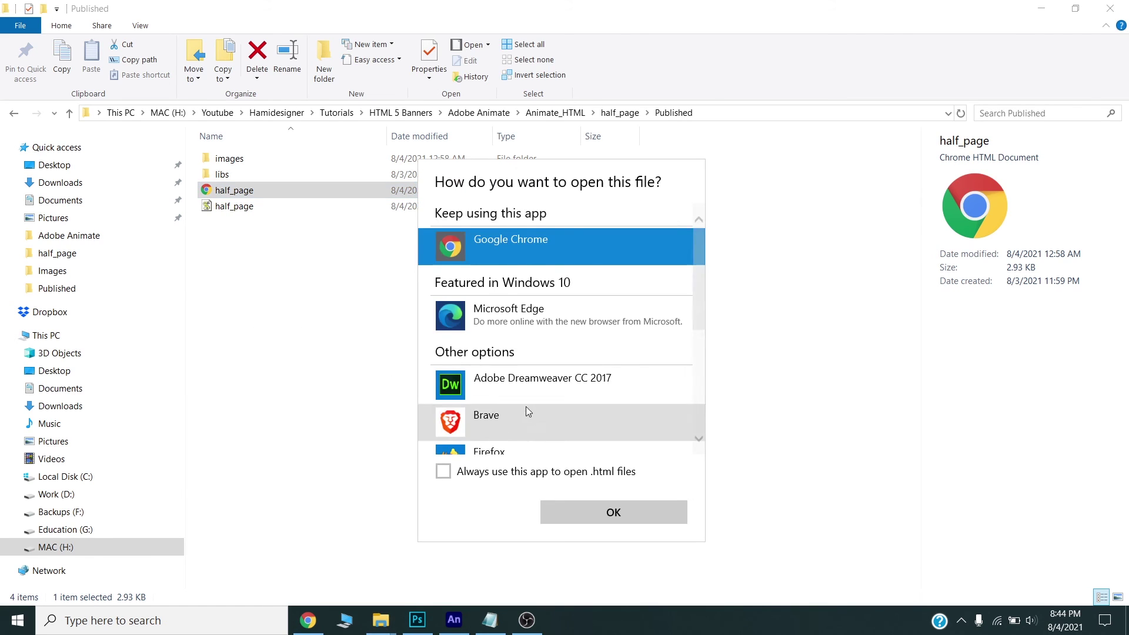
scroll(524, 392, down, 5)
click(500, 287)
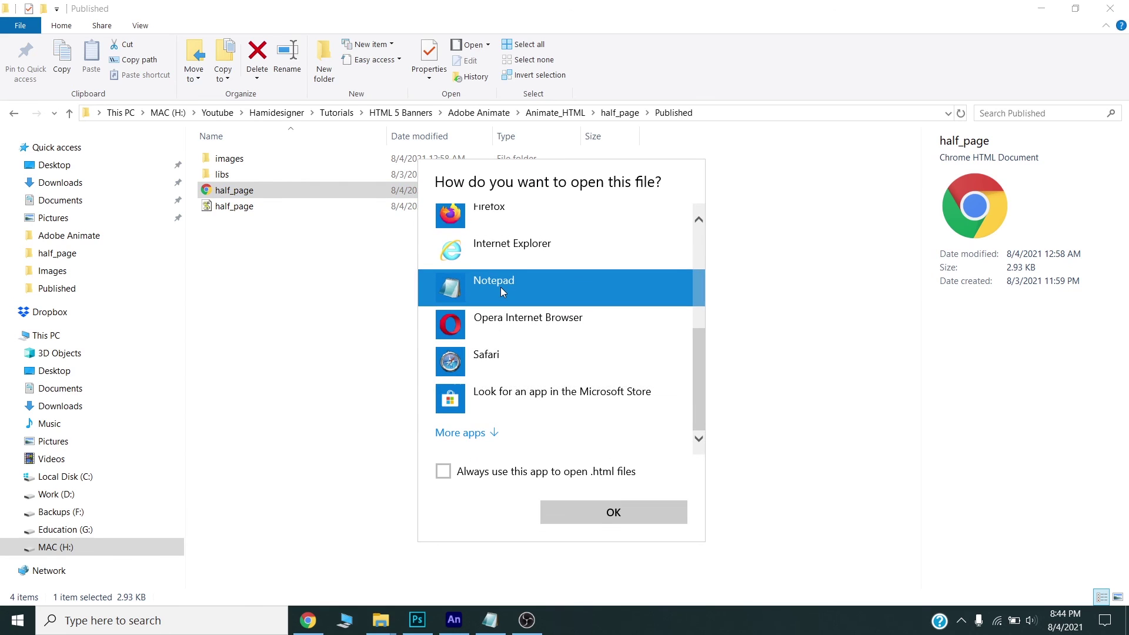
click(598, 515)
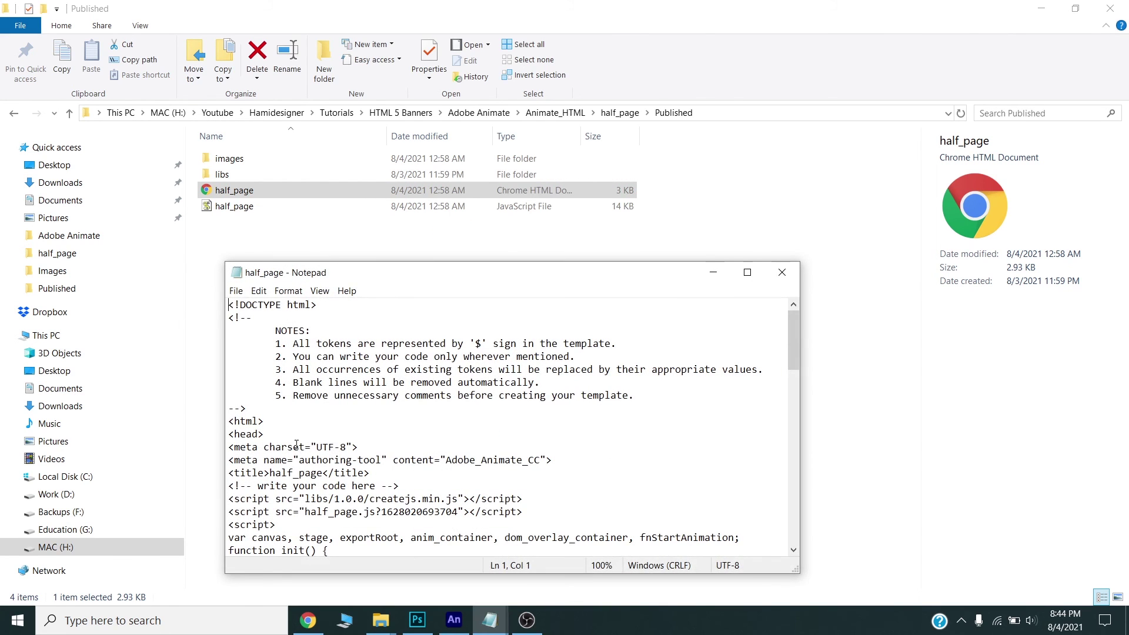
Insert an empty line below the UTF-8 charset meta tag in the head section of the HTML.
click(374, 440)
key(shift+Home)
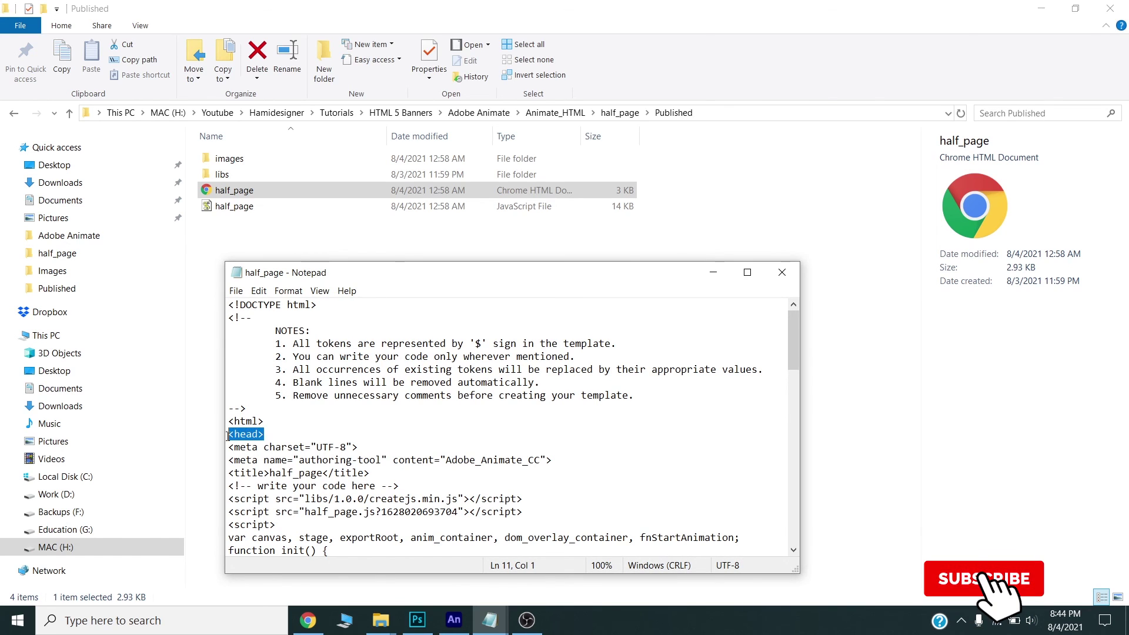
click(360, 445)
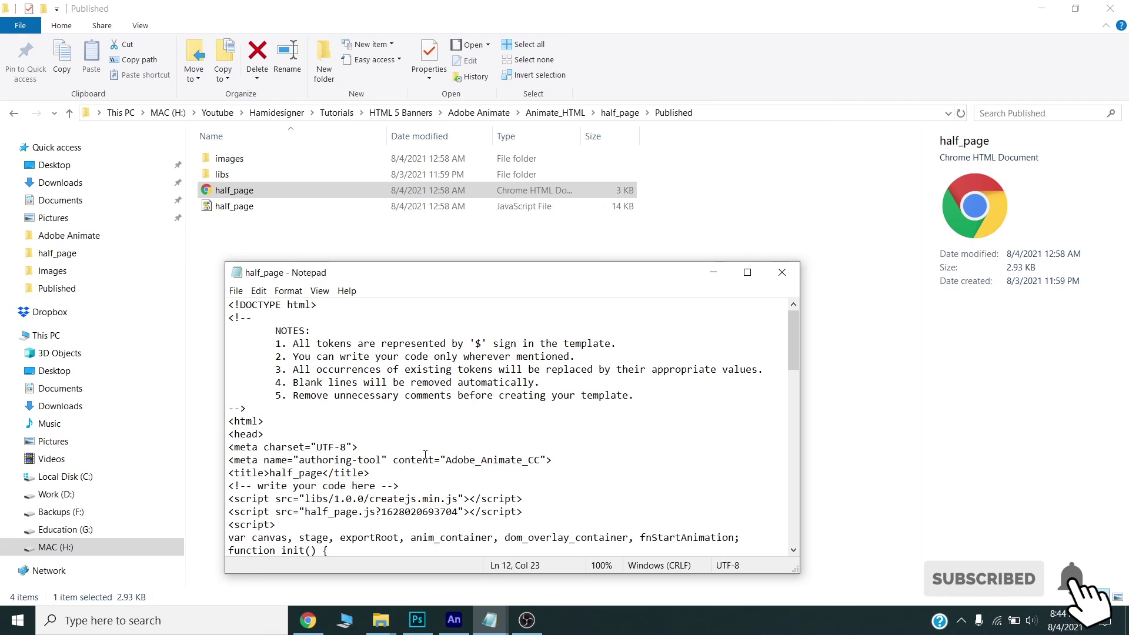
key(Return)
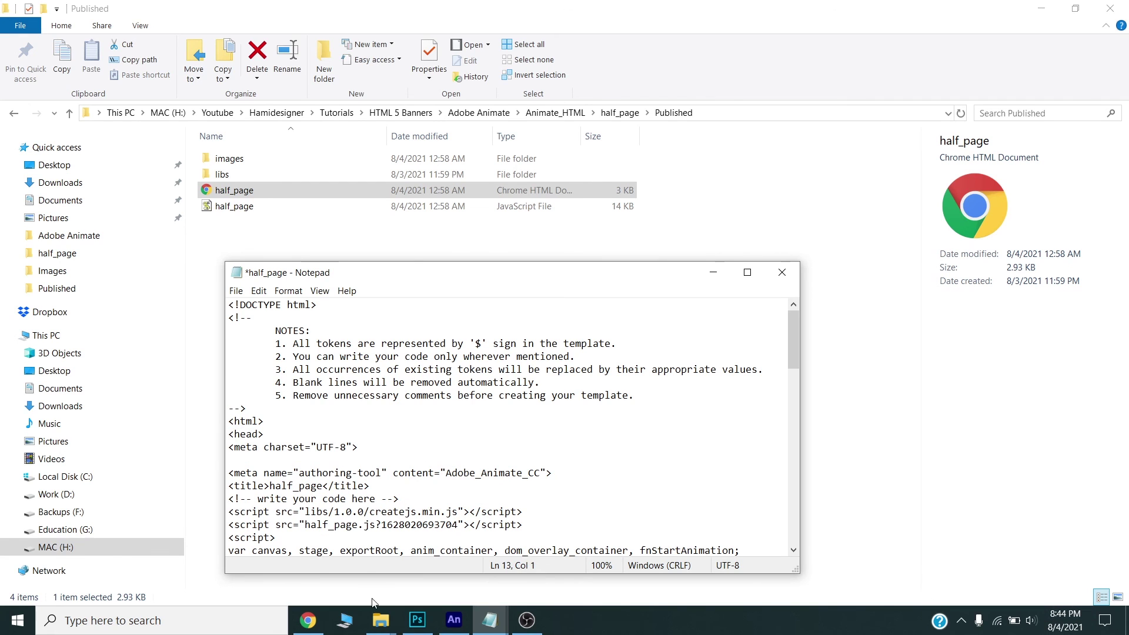
Copy the example ad.size meta tag from the Google Ad Manager Help page in Chrome into the empty line in the half_page Notepad file.
click(306, 628)
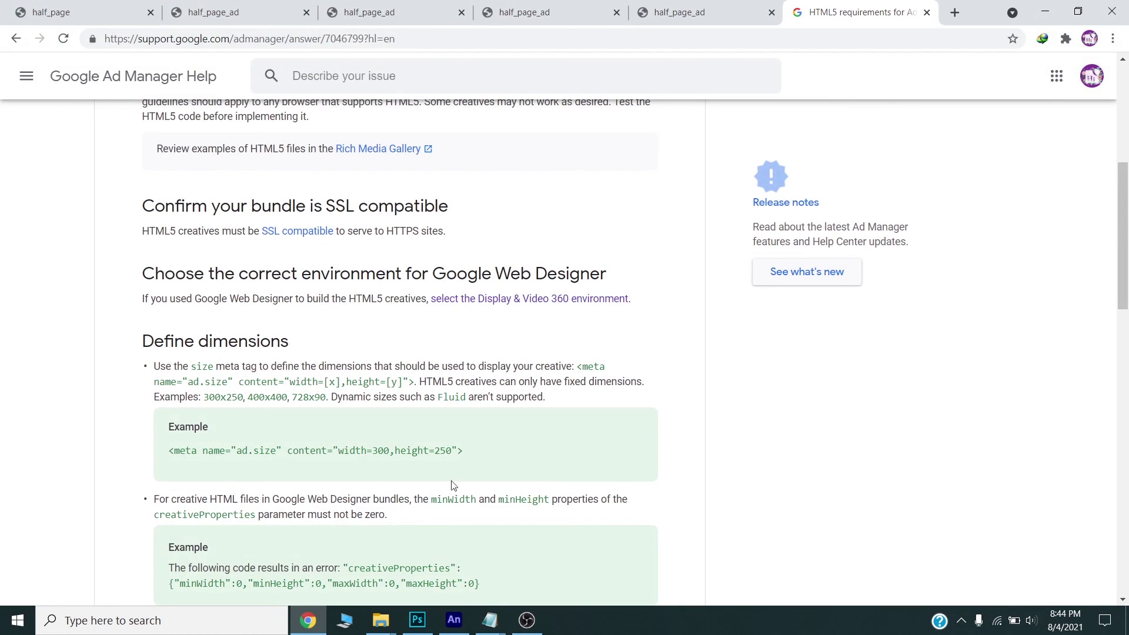
drag(169, 455, 479, 457)
key(ctrl+c)
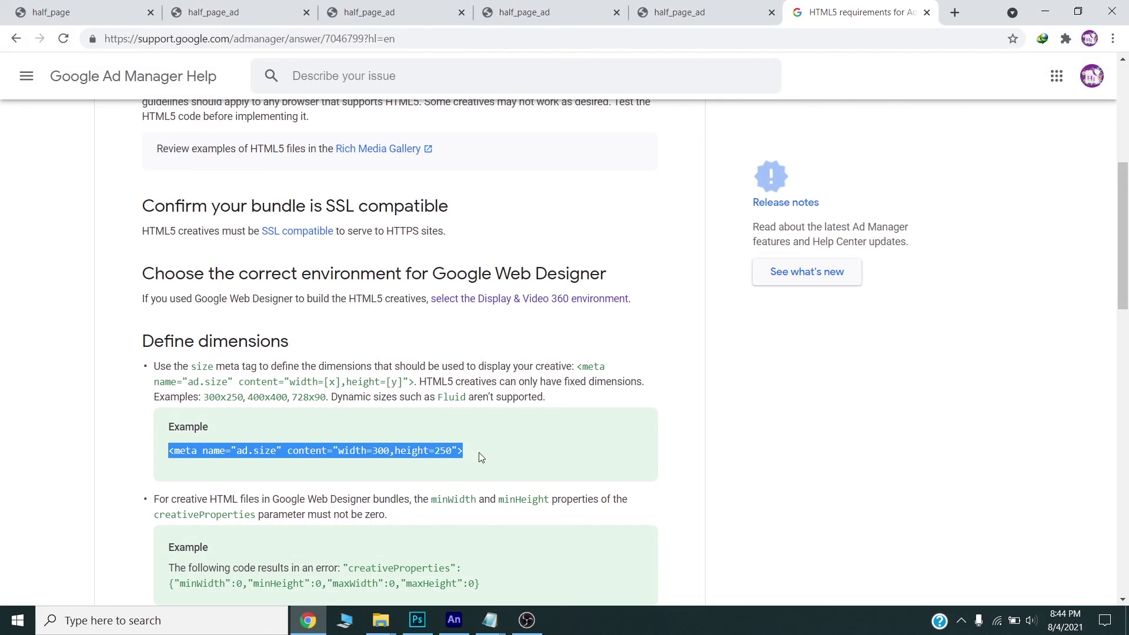
click(491, 627)
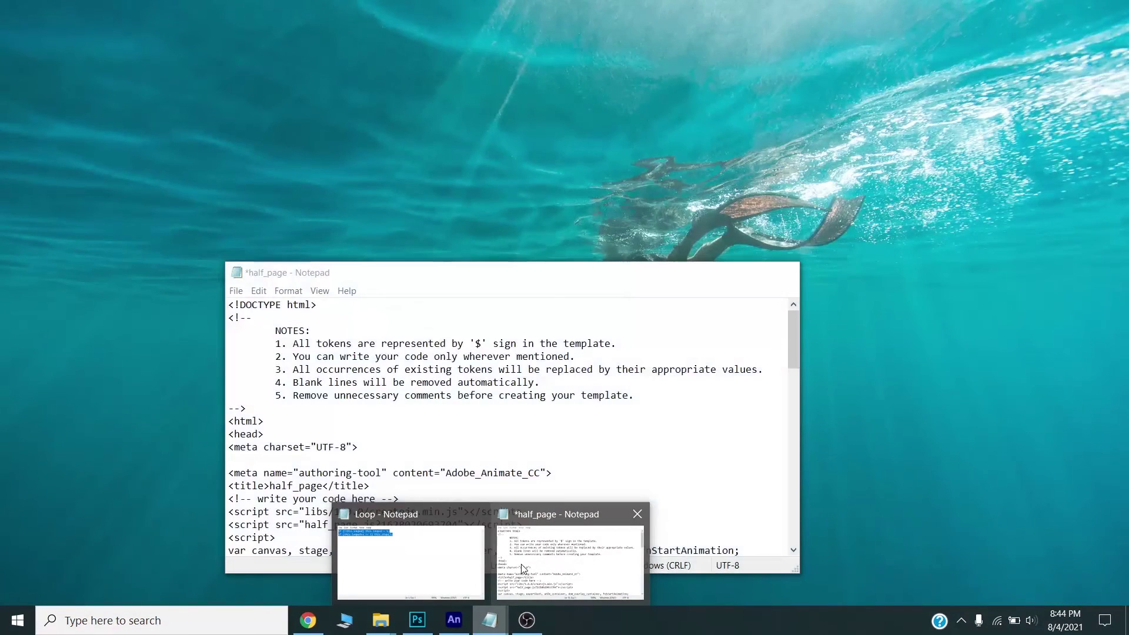
click(527, 567)
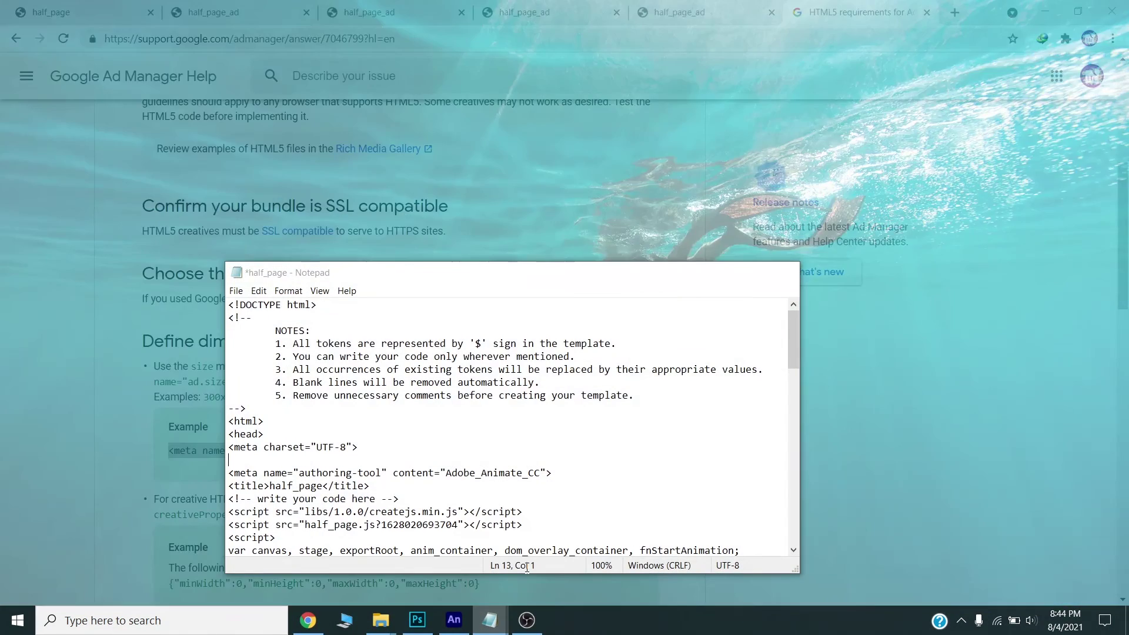
key(ctrl+v)
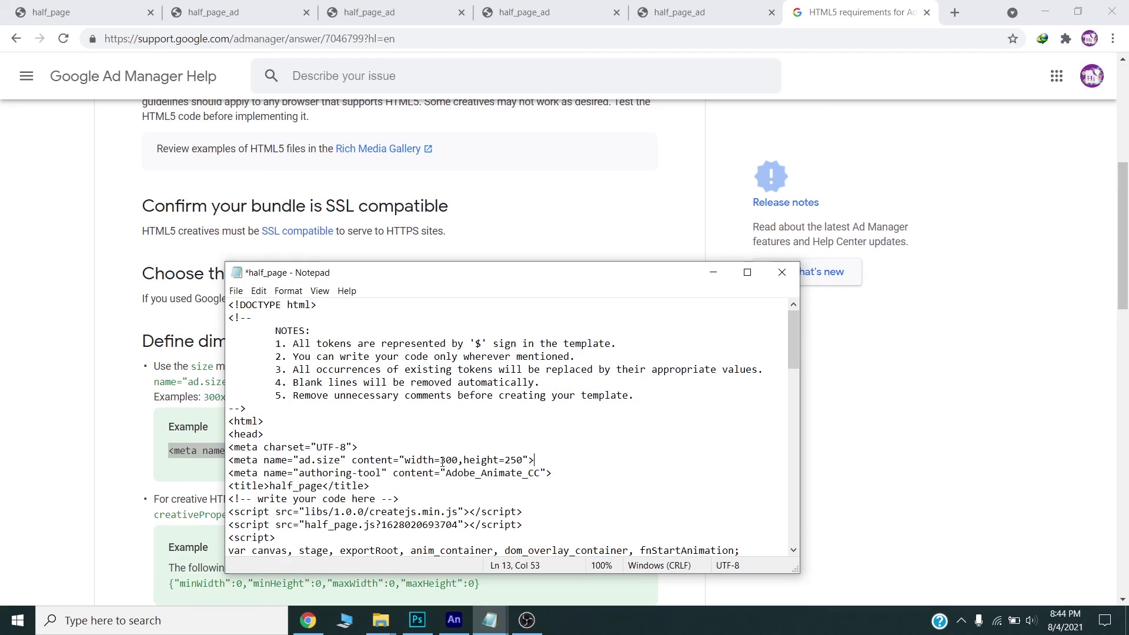
Set the height in the ad.size meta tag to 600, and save and close the half_page HTML file.
drag(442, 460, 505, 460)
text(600)
drag(545, 459, 227, 459)
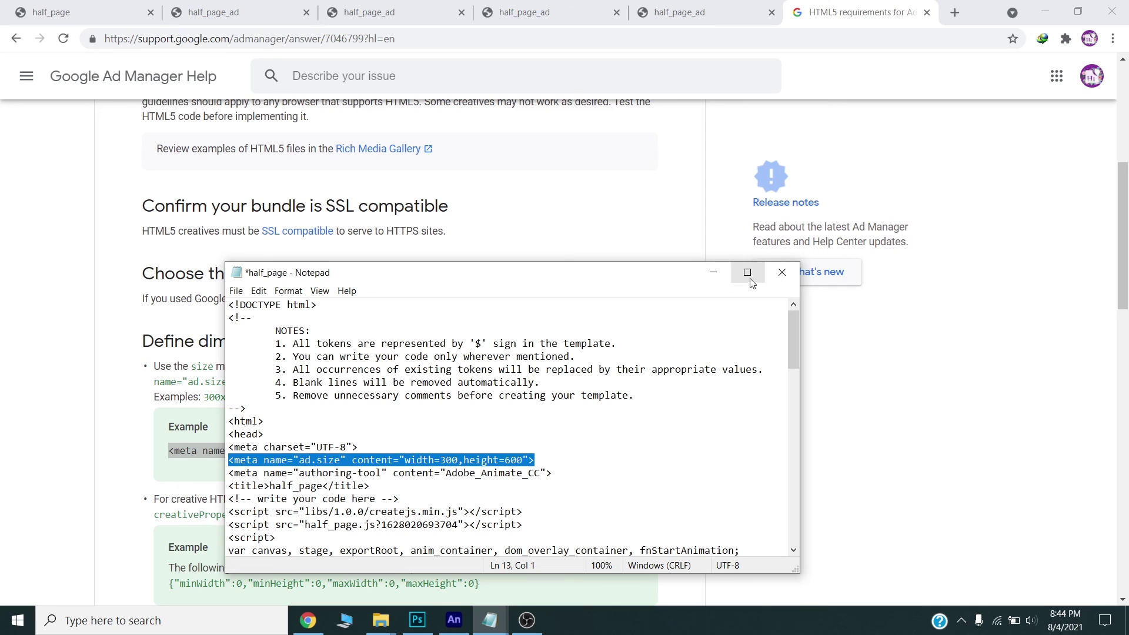
click(780, 275)
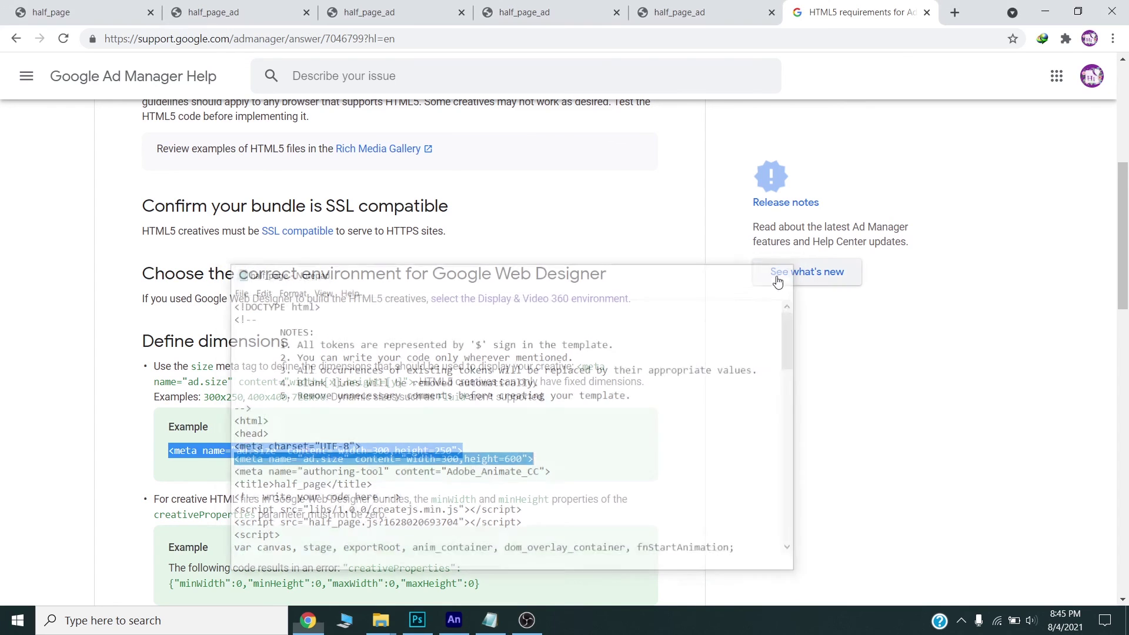
mouse_move(382, 604)
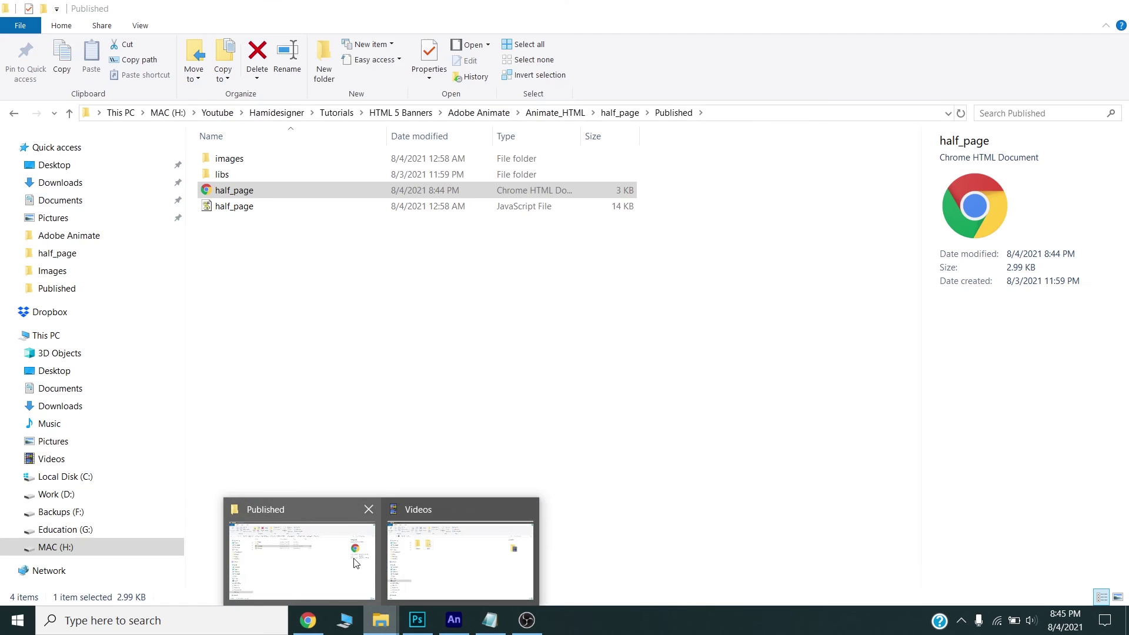
In File Explorer, go up to the half_page folder and compress the Published folder into the ZIP archive Published.zip with normal compression.
click(355, 563)
click(619, 112)
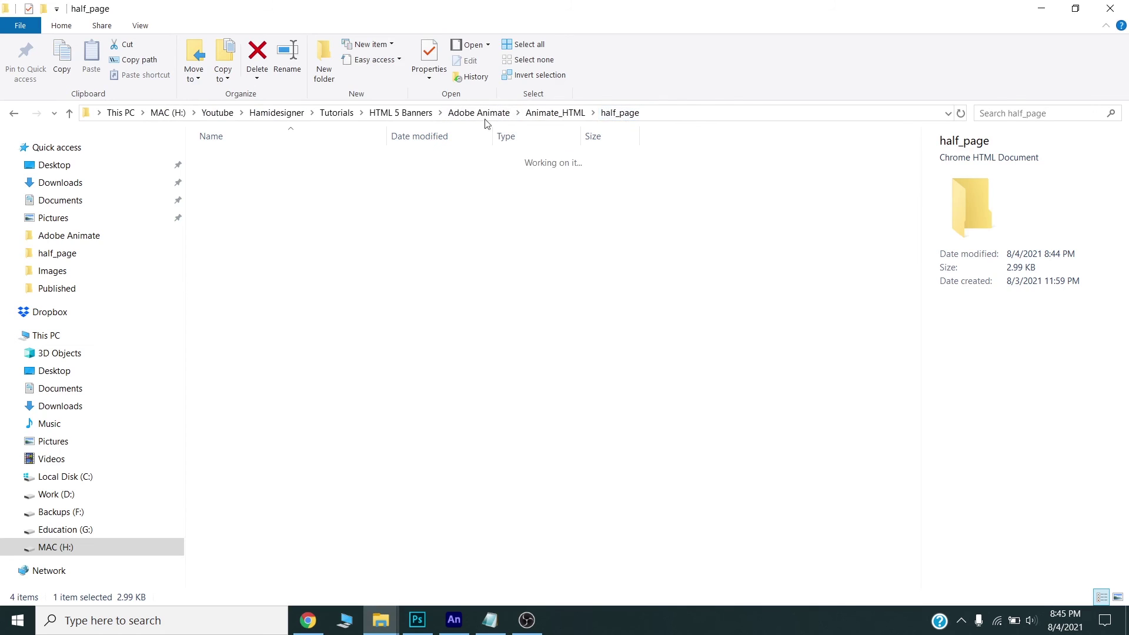
right_click(251, 210)
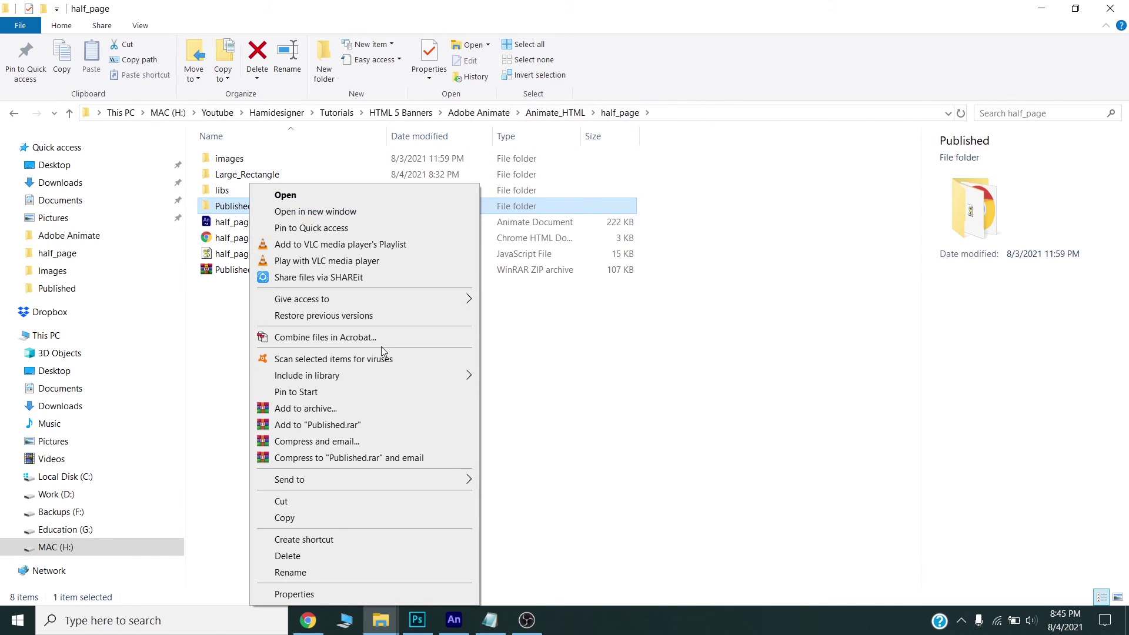
click(355, 408)
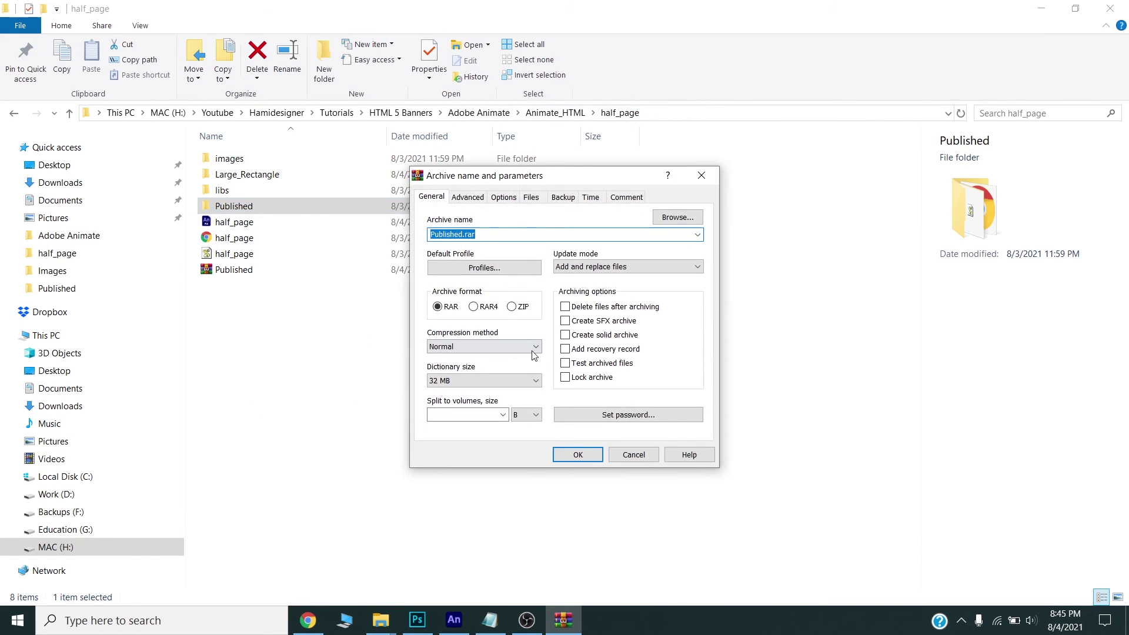
click(511, 306)
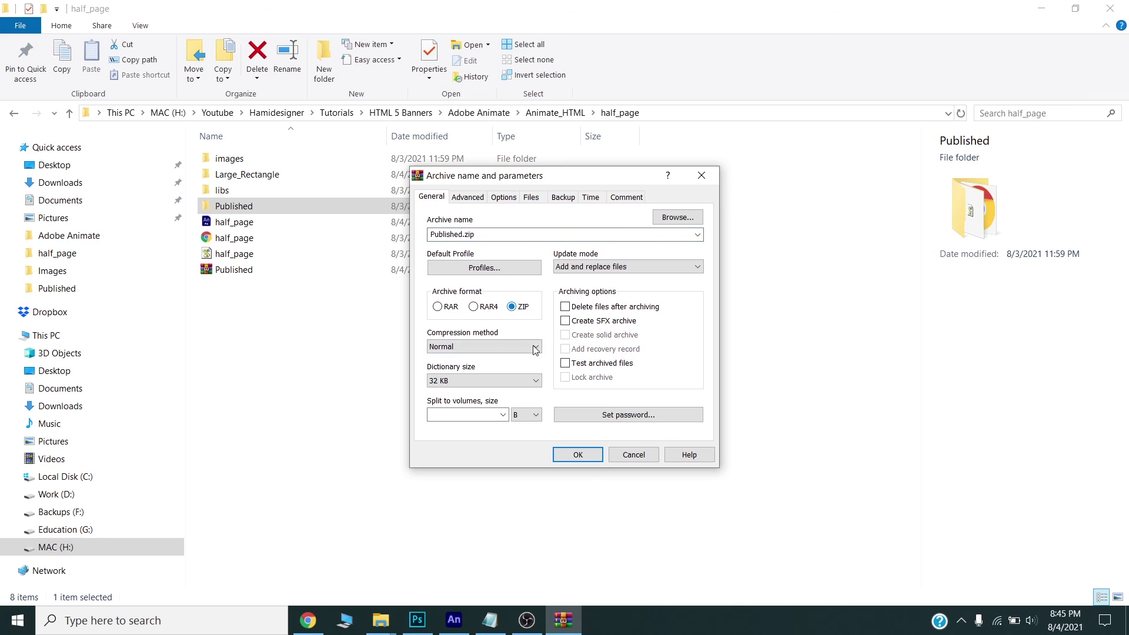
click(574, 456)
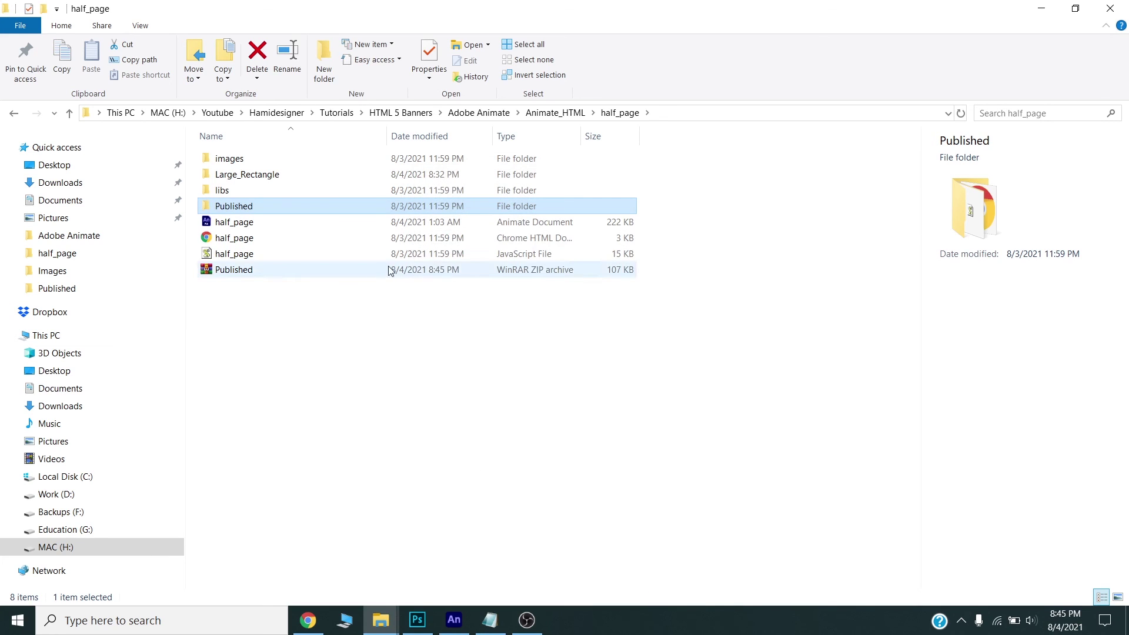
click(245, 272)
click(244, 315)
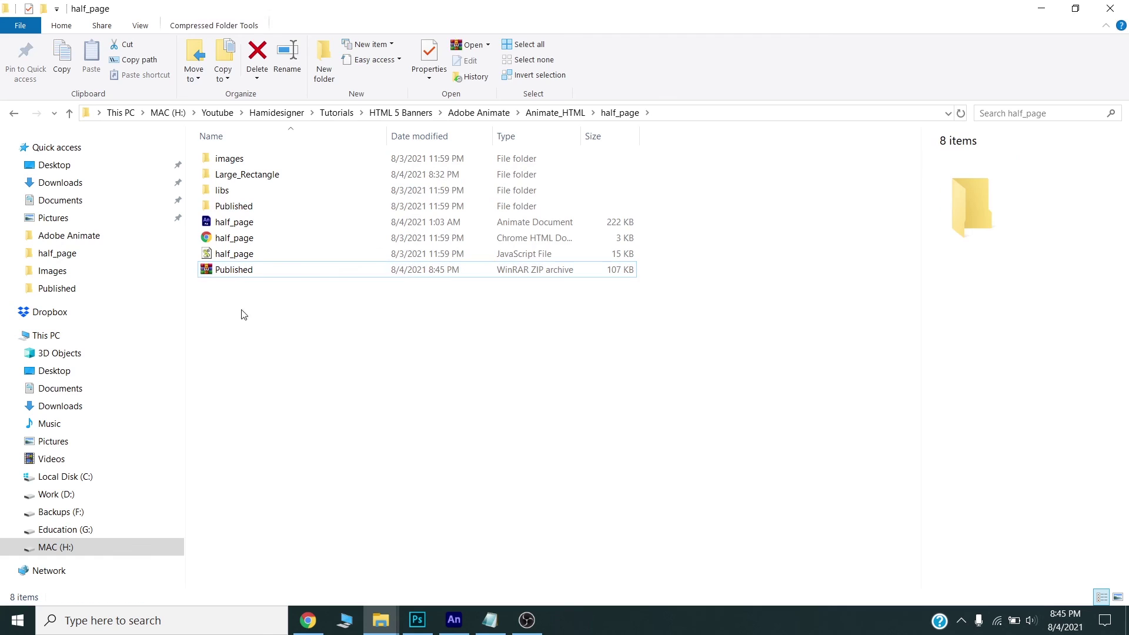
click(237, 274)
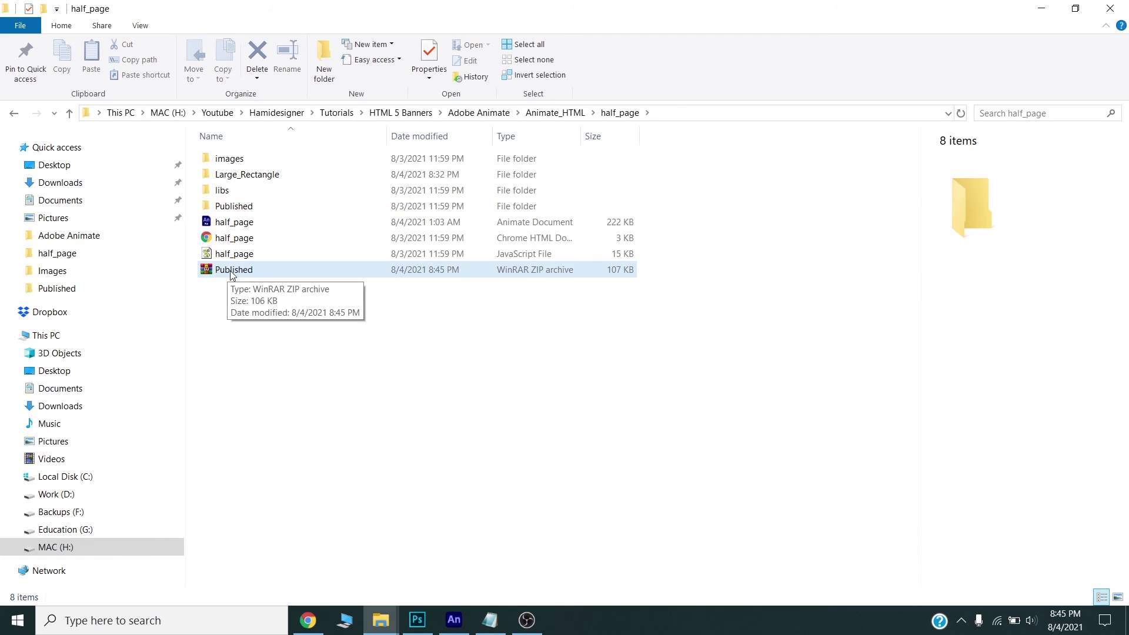
click(285, 352)
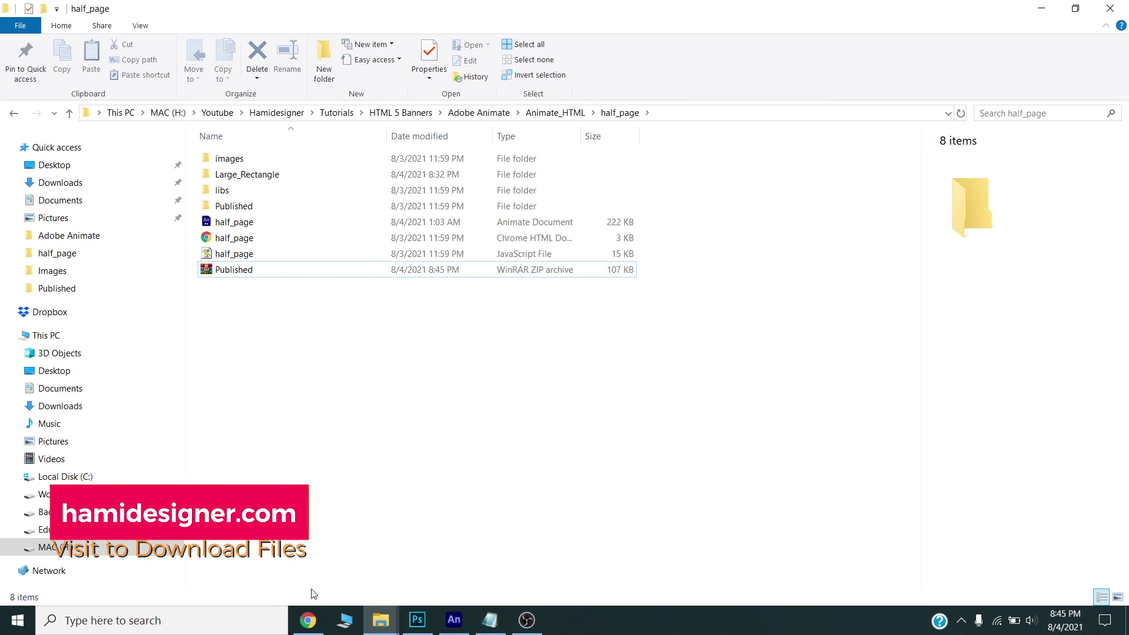
Switch to Chrome and view the finished banner in the most recent half_page_ad preview.
click(308, 619)
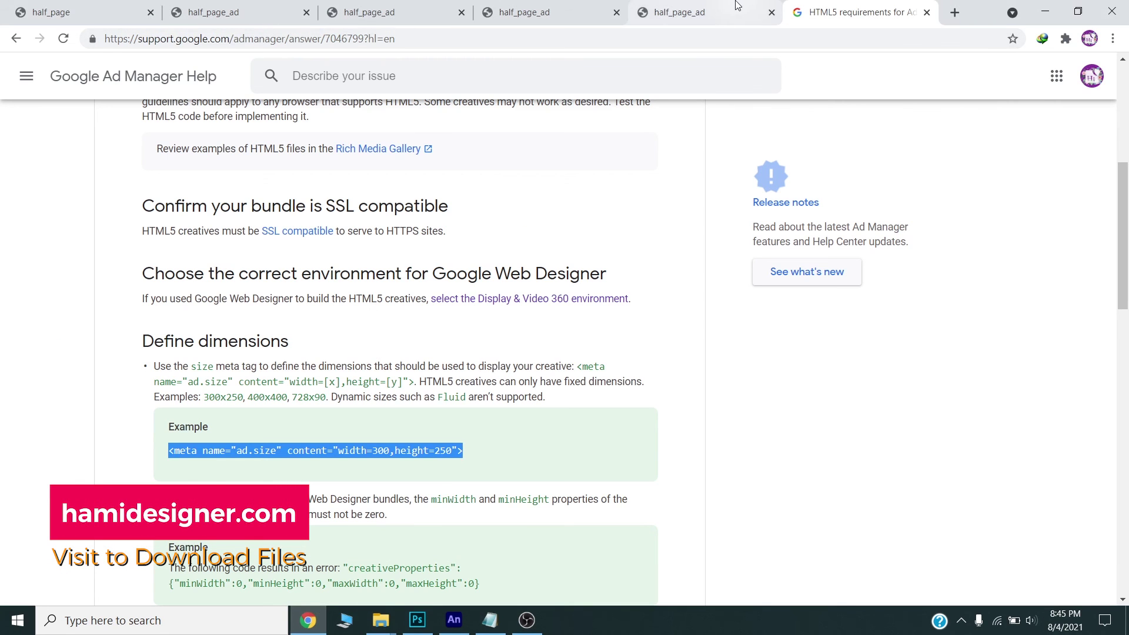
click(738, 8)
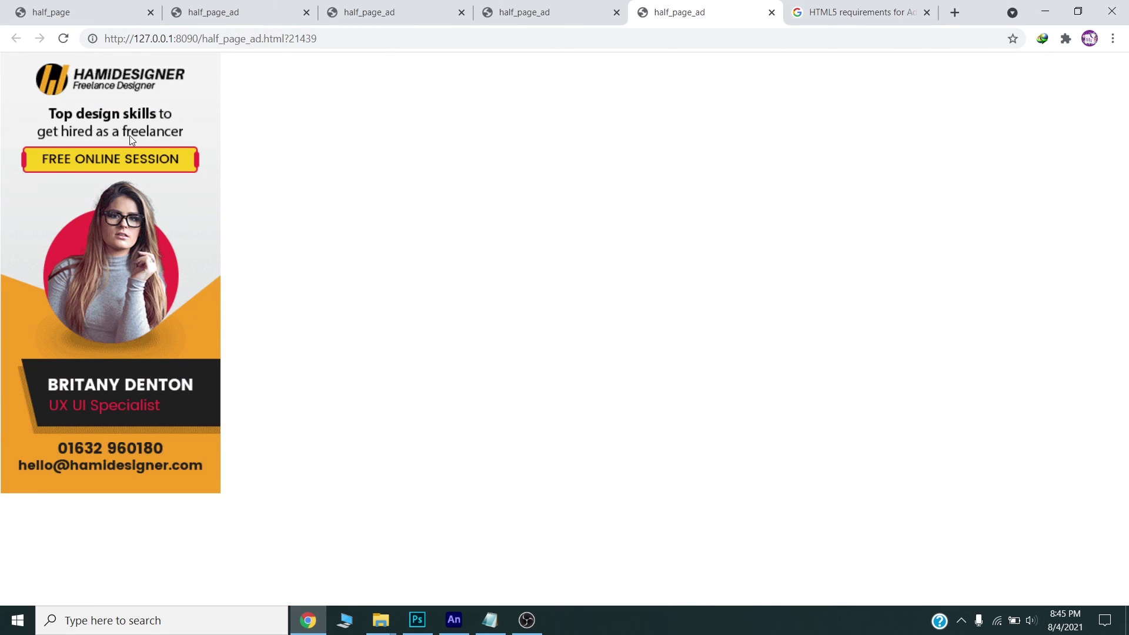